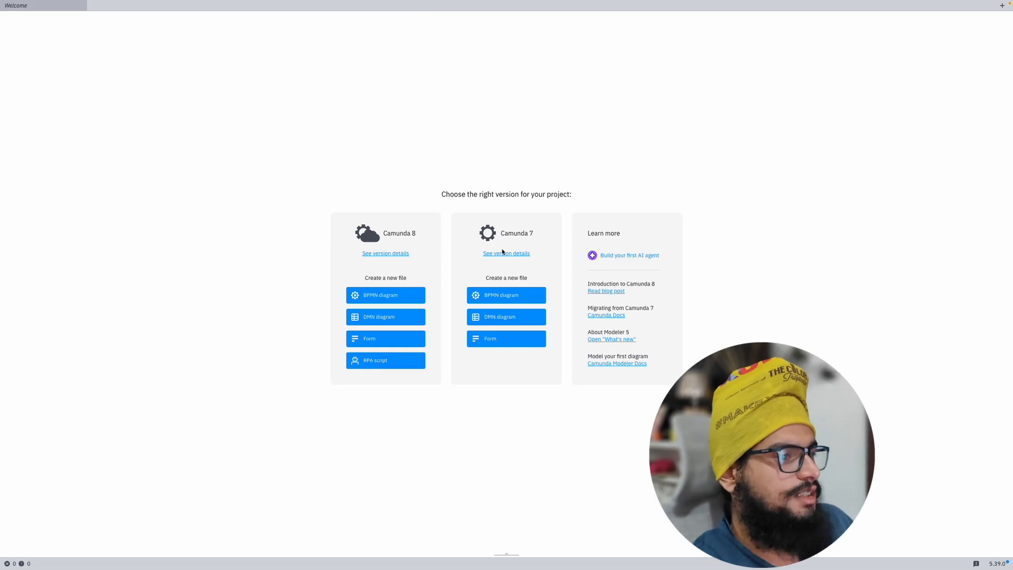
Step: Create a new Camunda 7 BPMN diagram from the Welcome screen
click(509, 297)
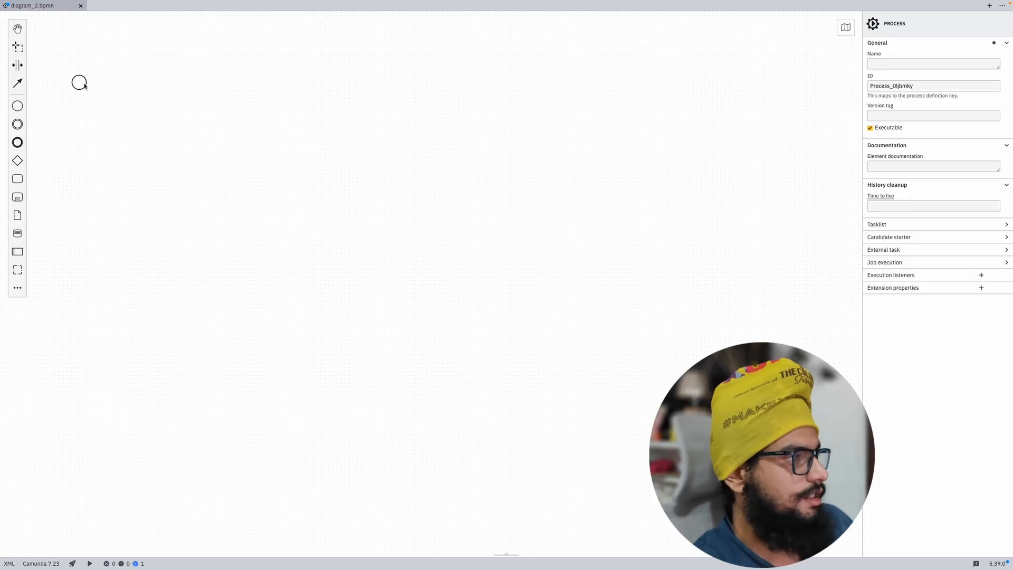
Step: Move the start event further into the canvas and name the process user_task
drag(82, 85, 190, 192)
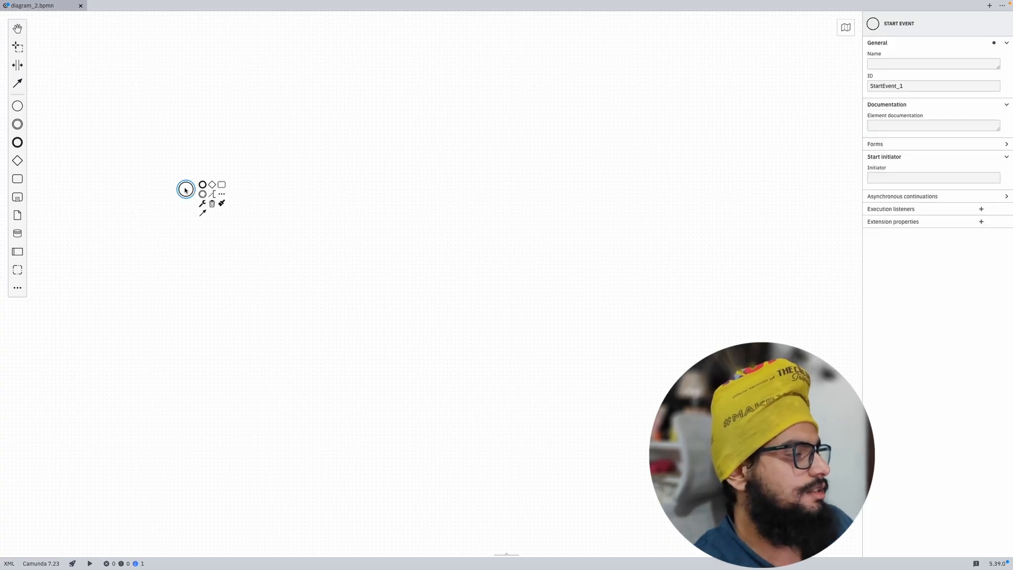
double_click(186, 190)
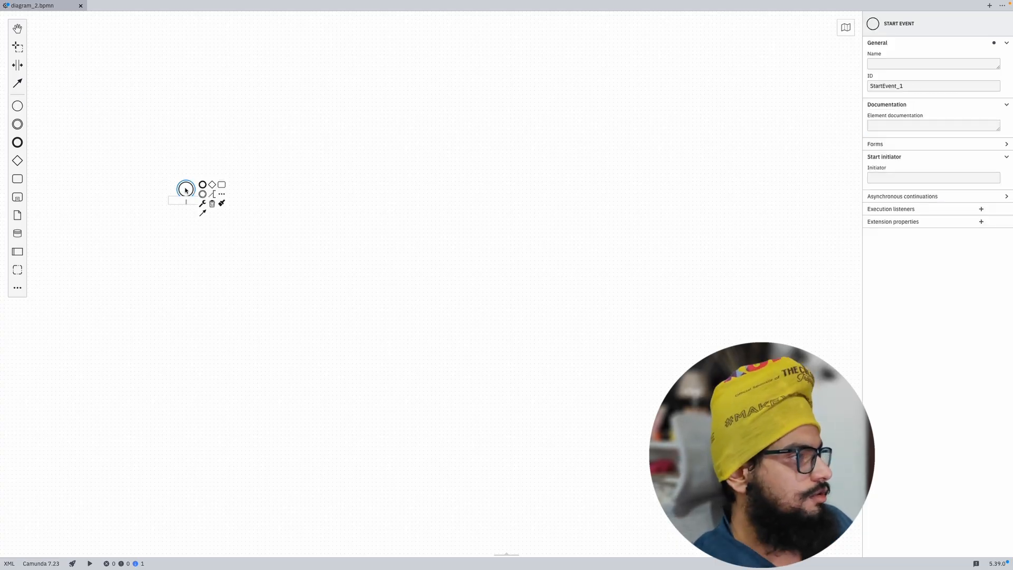
click(367, 186)
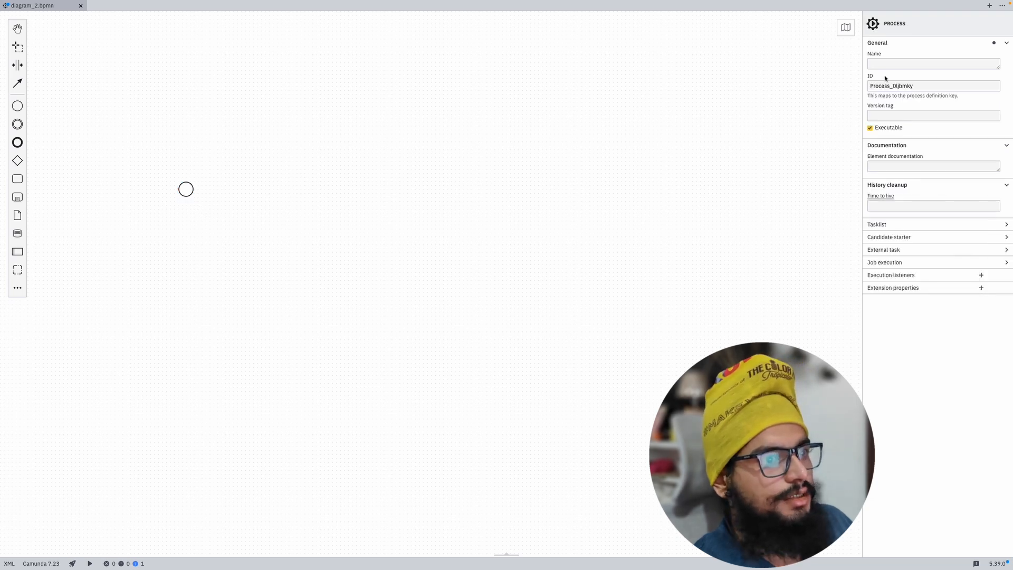
click(893, 64)
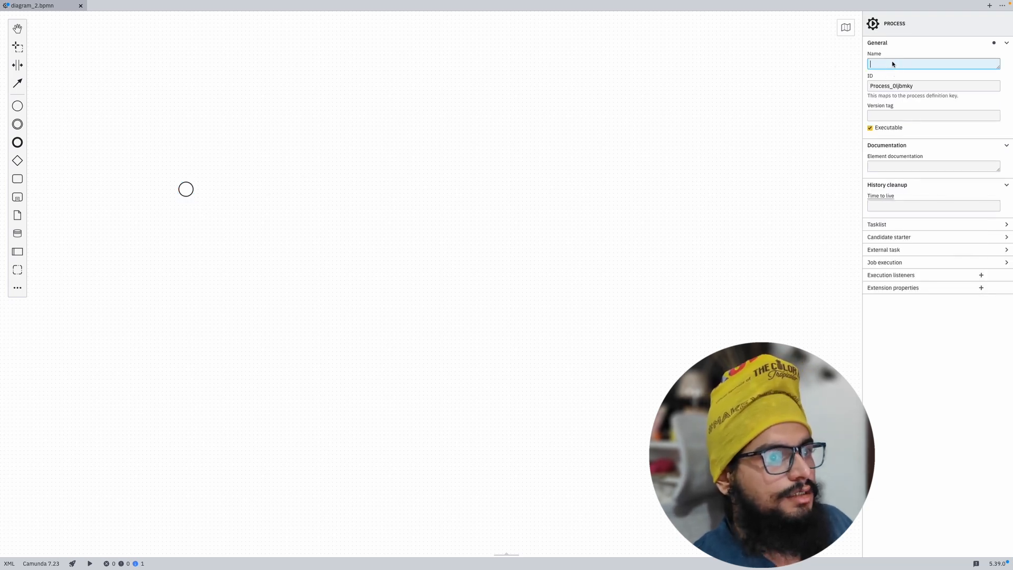
text(user_ta)
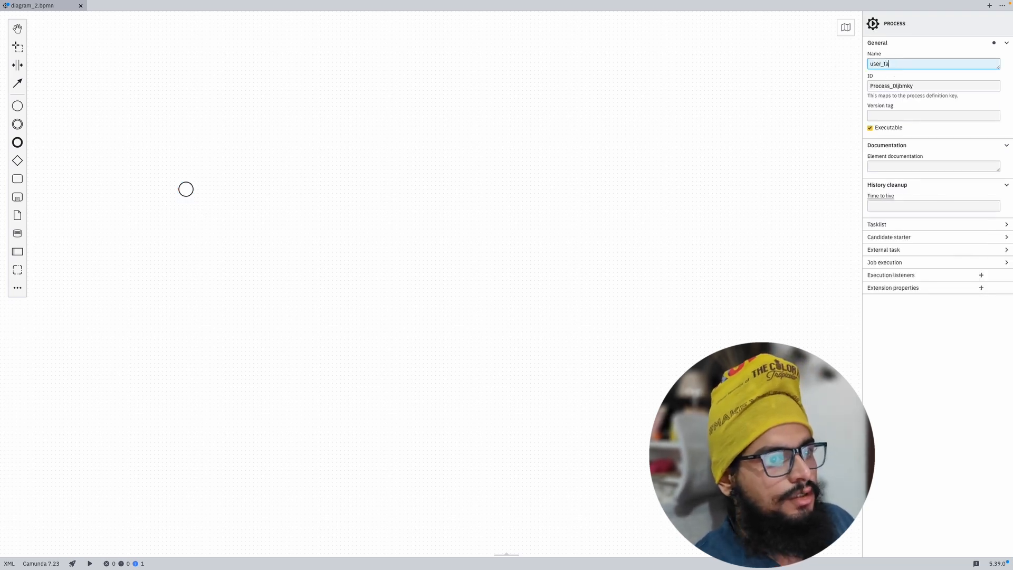
text(sk)
Step: Set the process ID to user_task and the history time to live to P30D
click(916, 86)
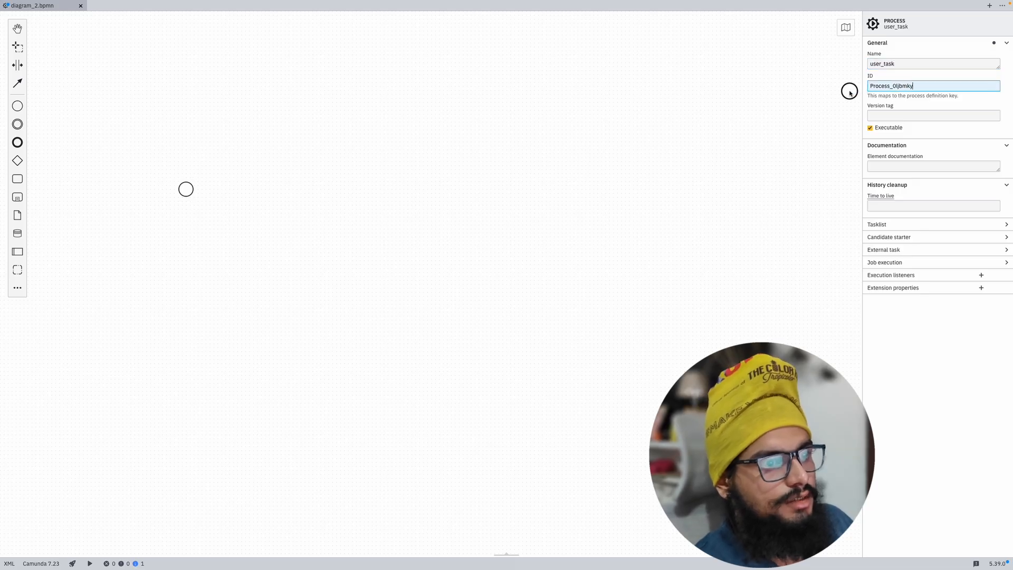
key(ctrl+a)
key(BackSpace)
text(user)
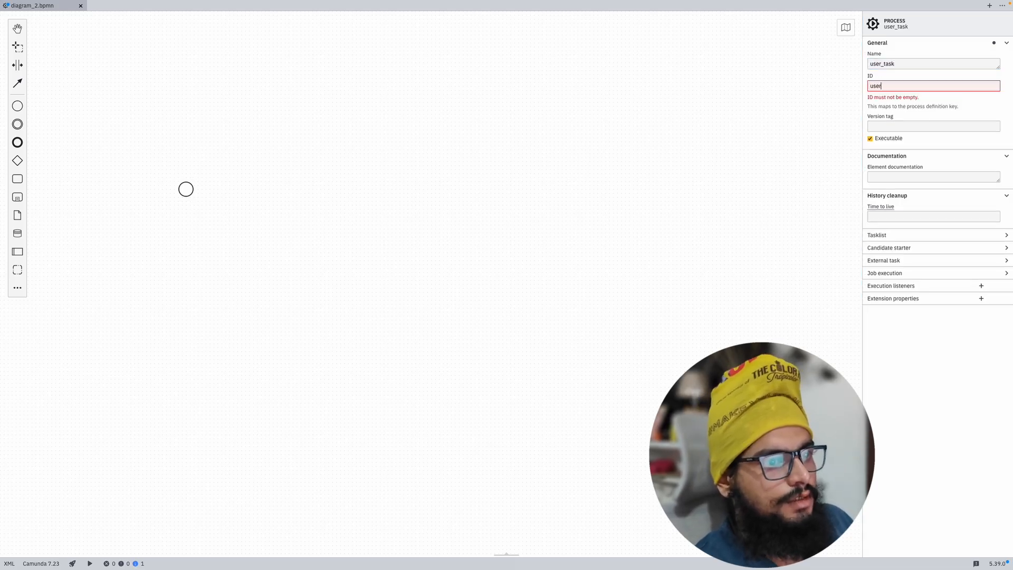
text(_)
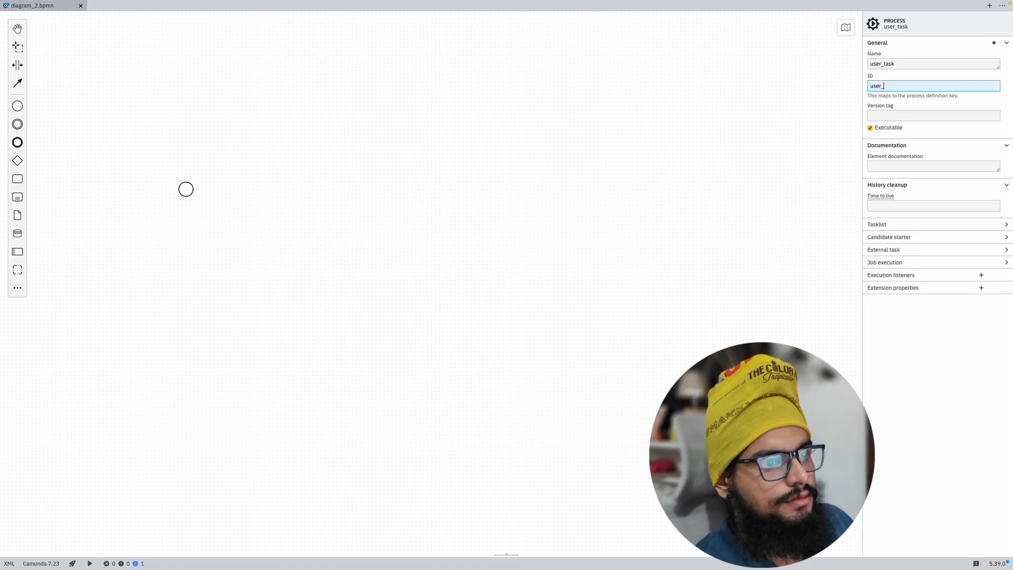
text(tratask)
click(895, 205)
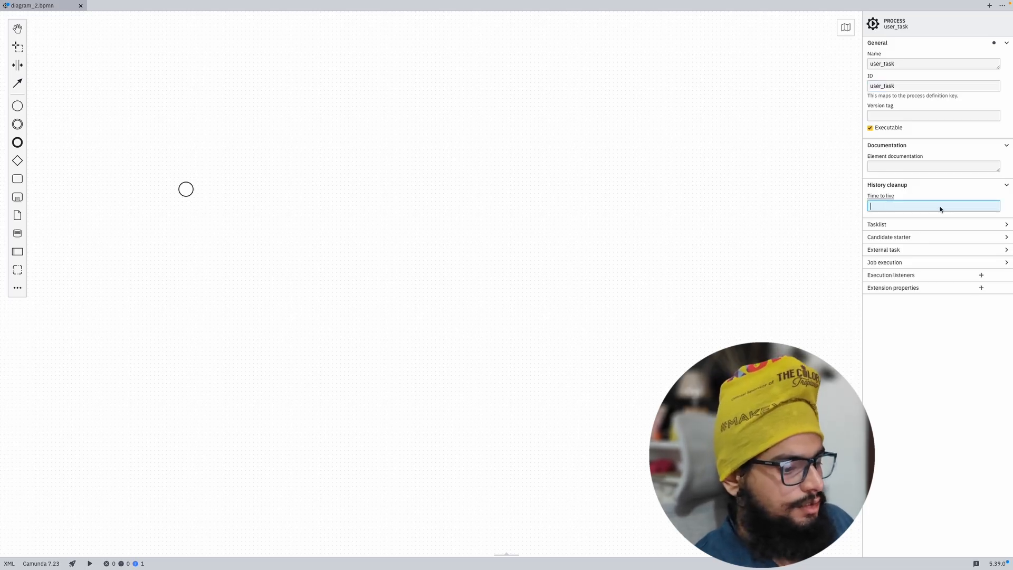
text(P3)
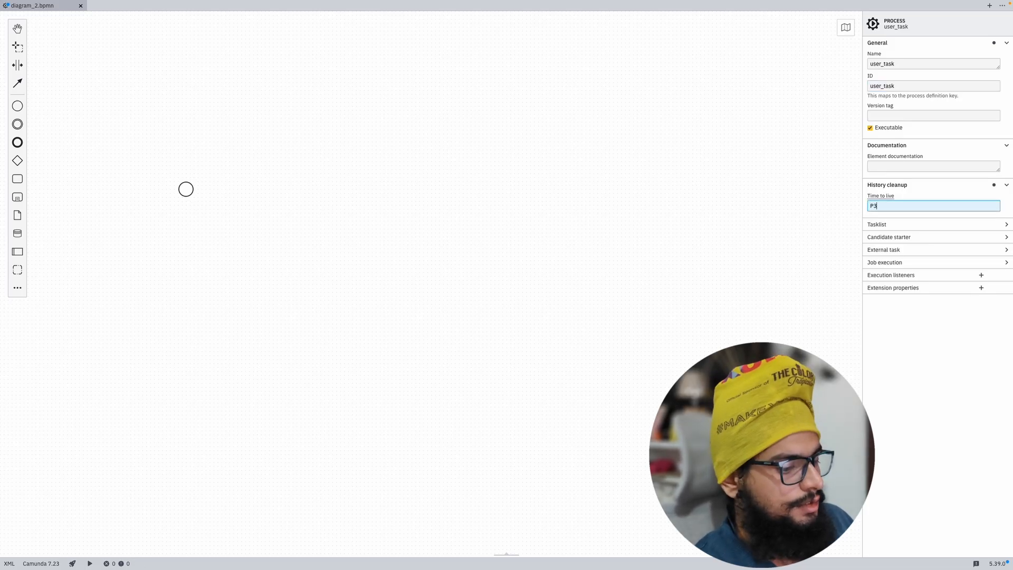
text(0D)
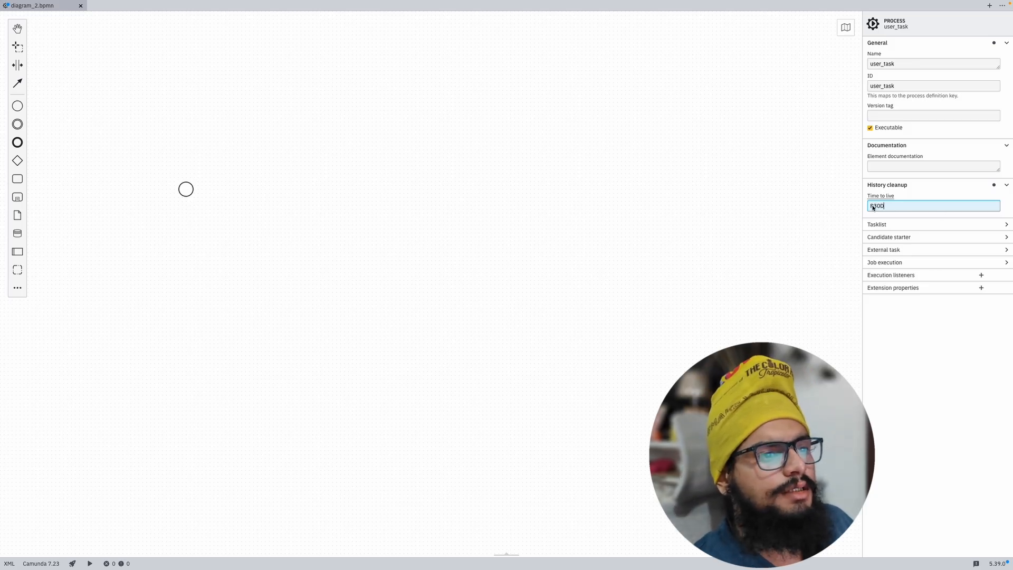
drag(891, 207, 868, 210)
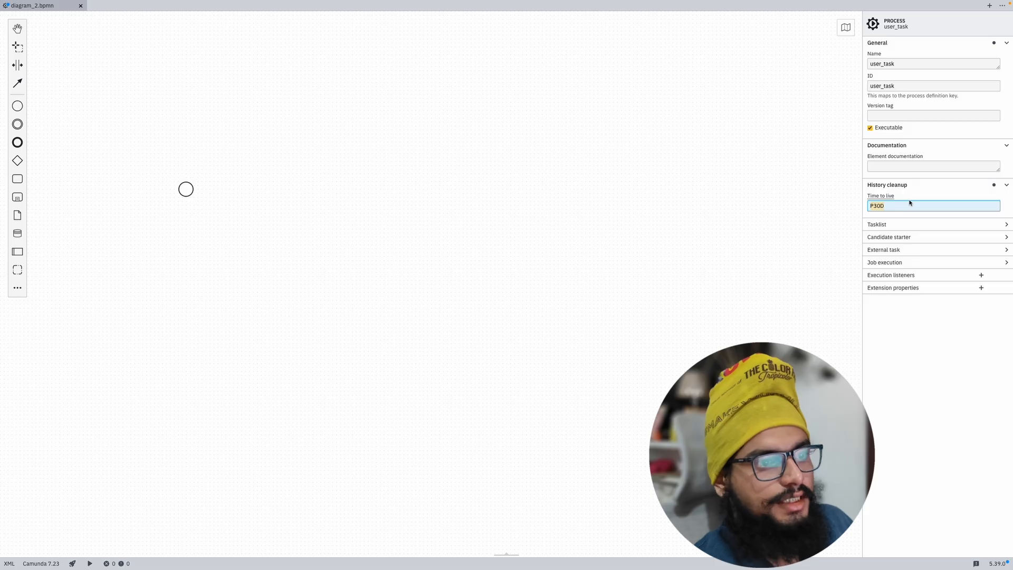
click(796, 188)
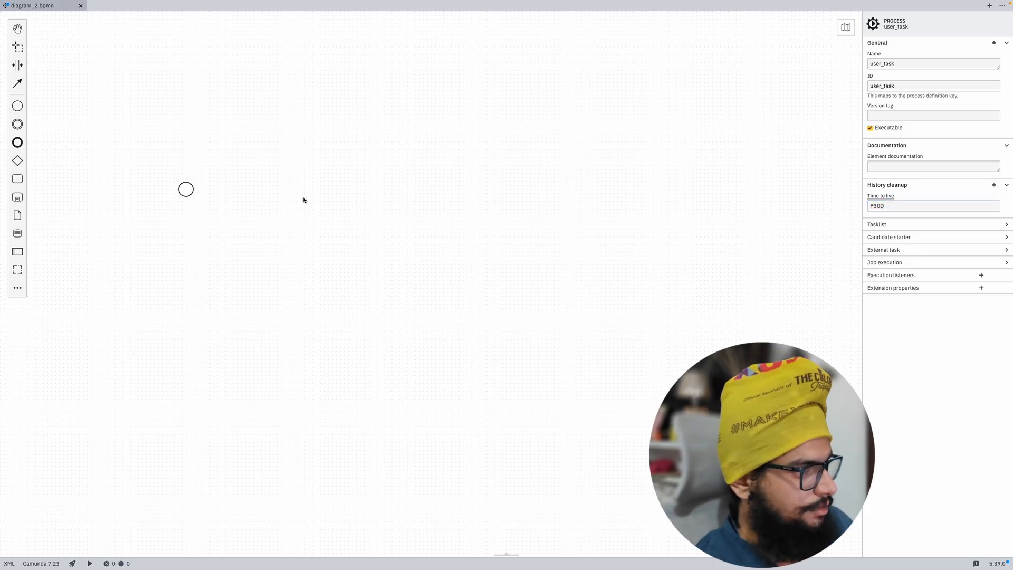
Step: Label the start event 'start process' and nudge it slightly right
click(185, 187)
double_click(184, 187)
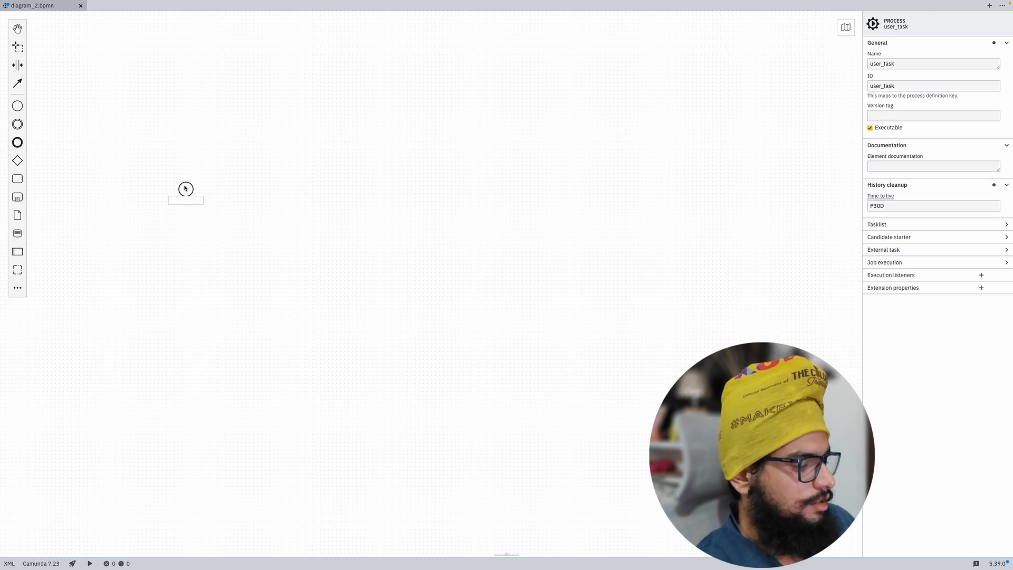
text(start process)
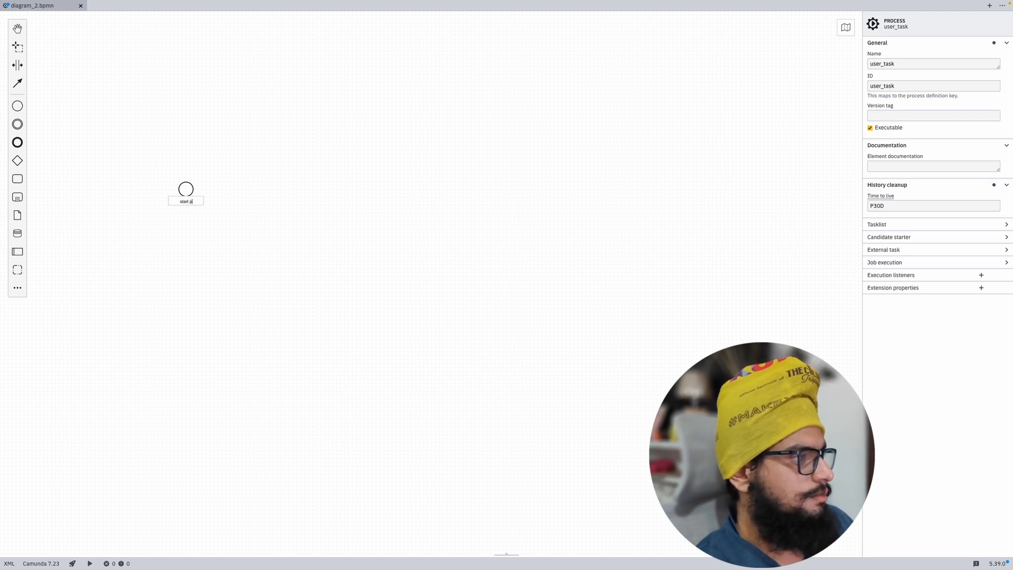
click(265, 187)
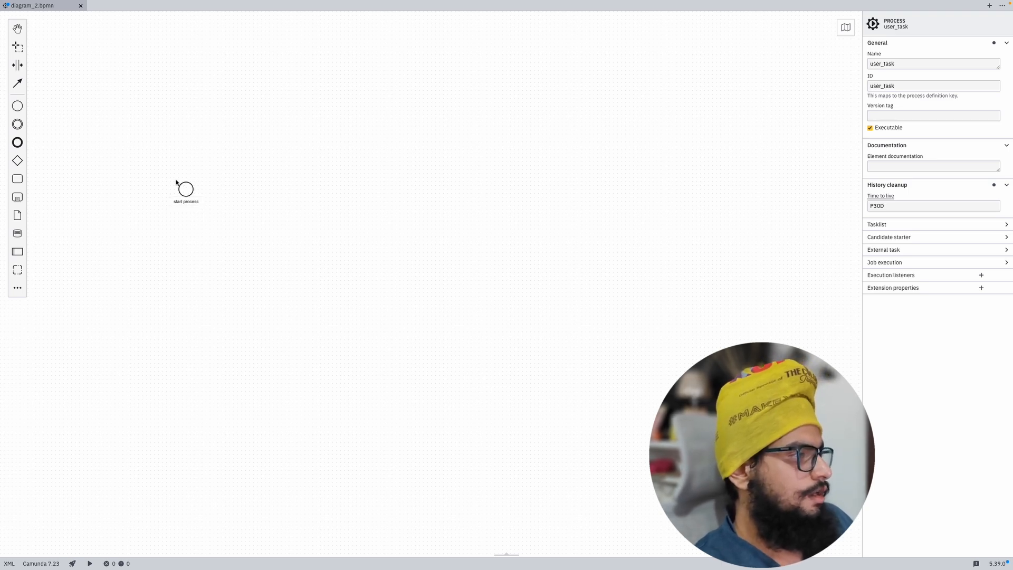
drag(191, 191, 230, 190)
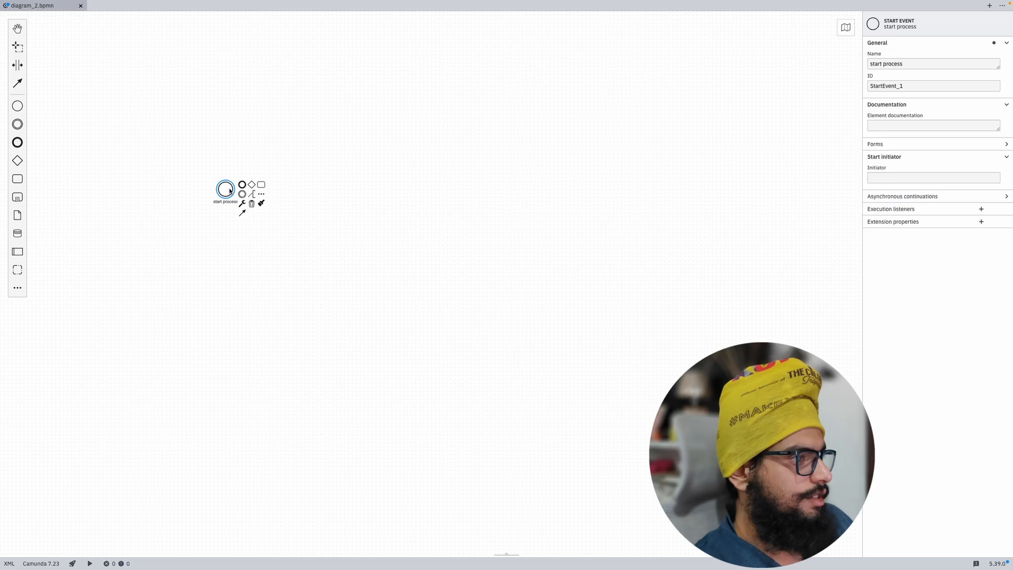
Step: Append a User task after the start event
click(261, 194)
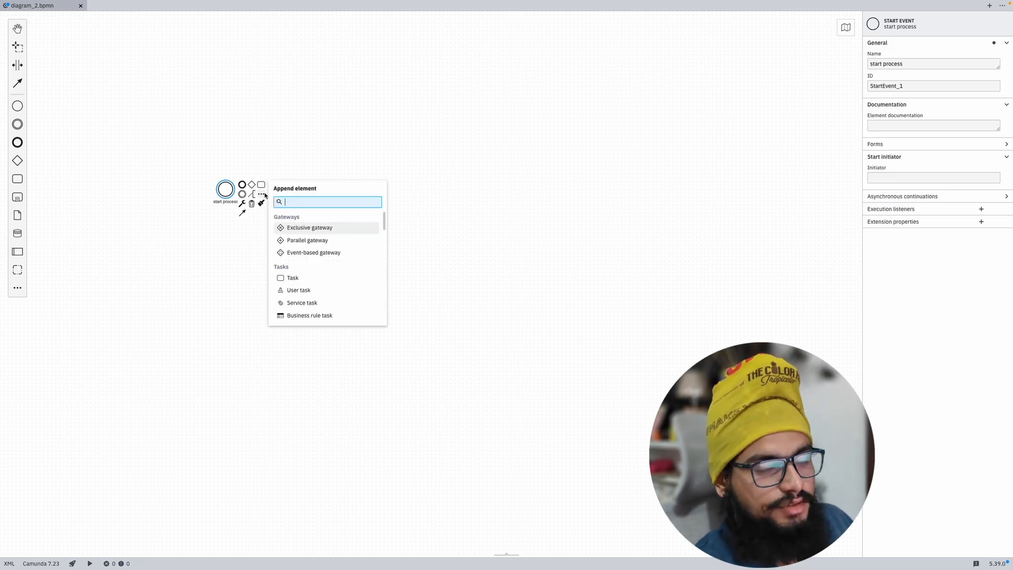
text(user)
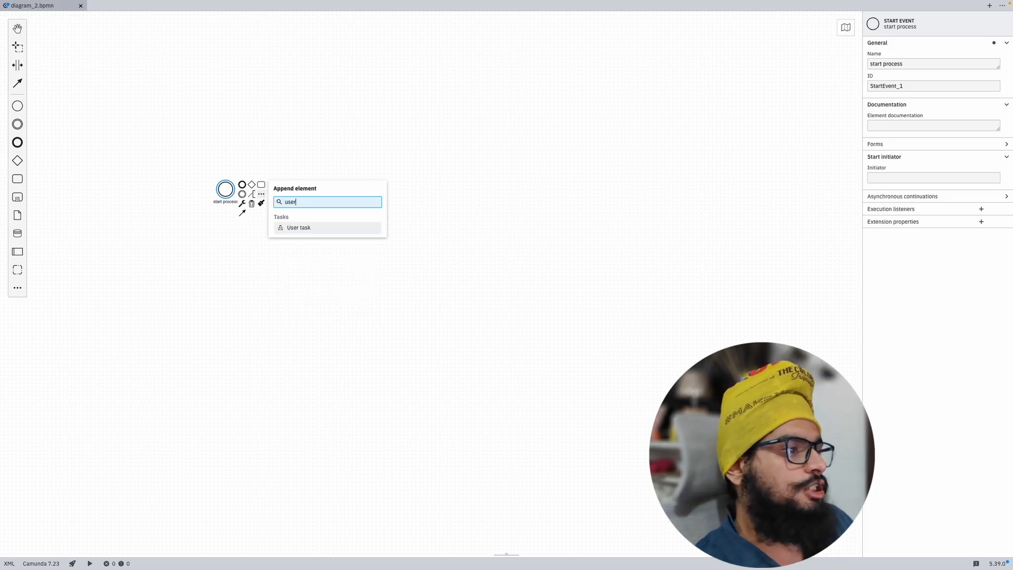
click(273, 148)
click(225, 188)
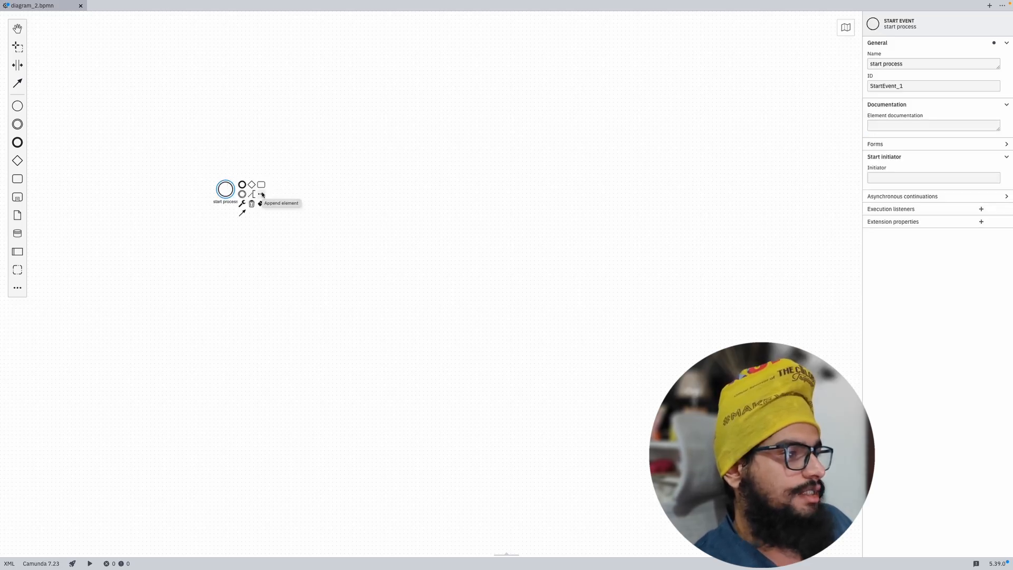
click(262, 195)
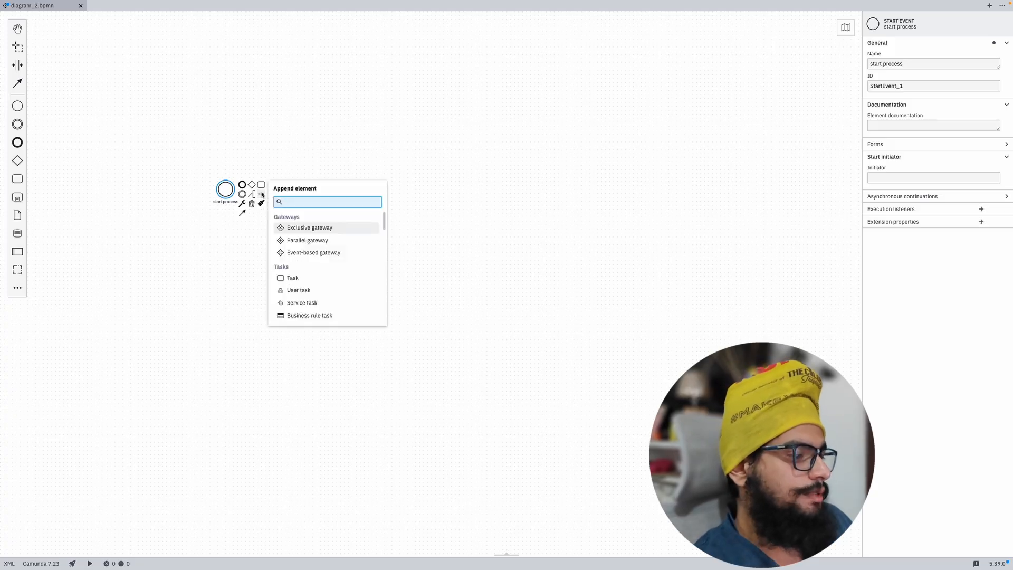
text(user)
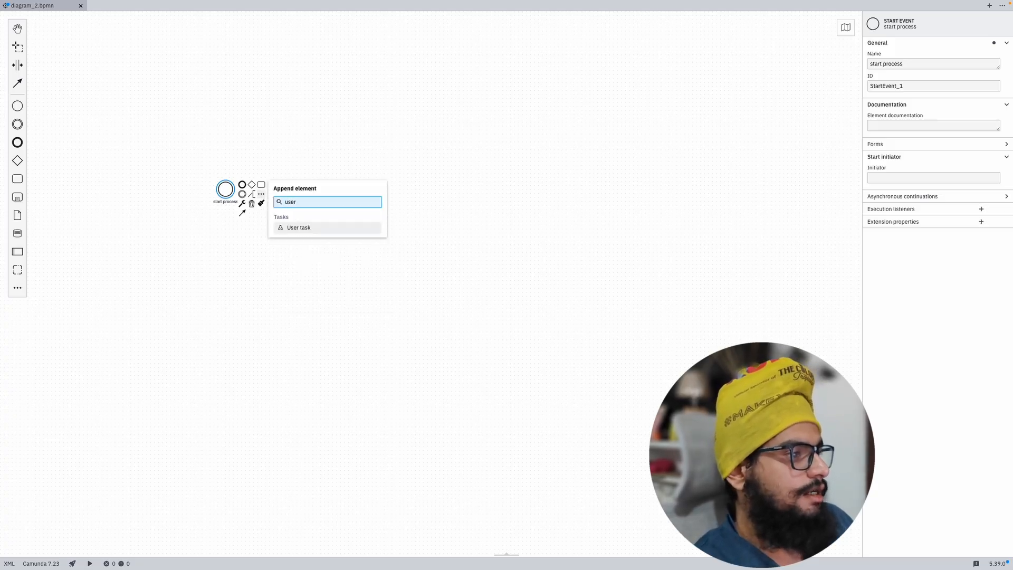
key(Return)
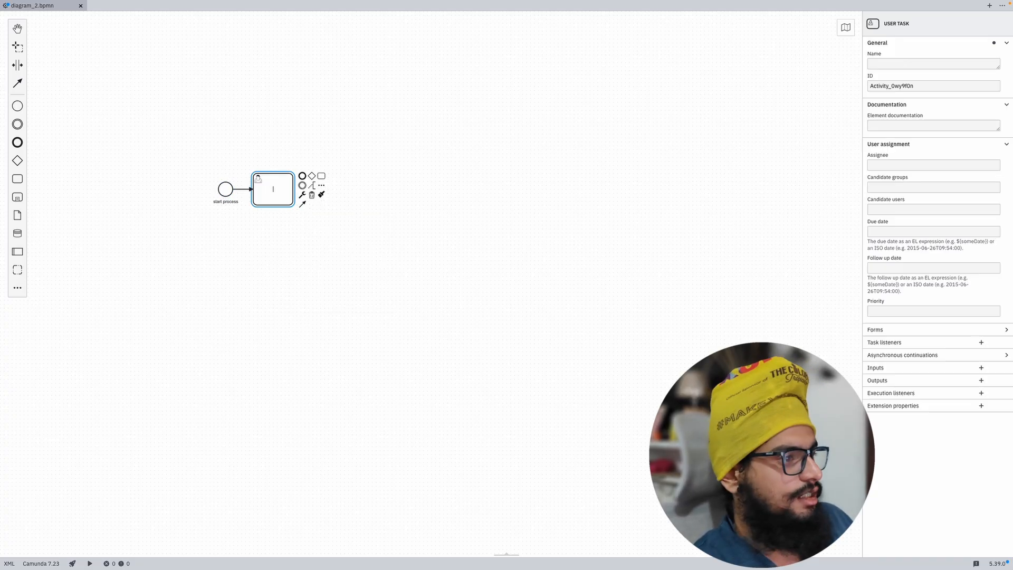
Step: Place a second user task beside the existing task
click(222, 275)
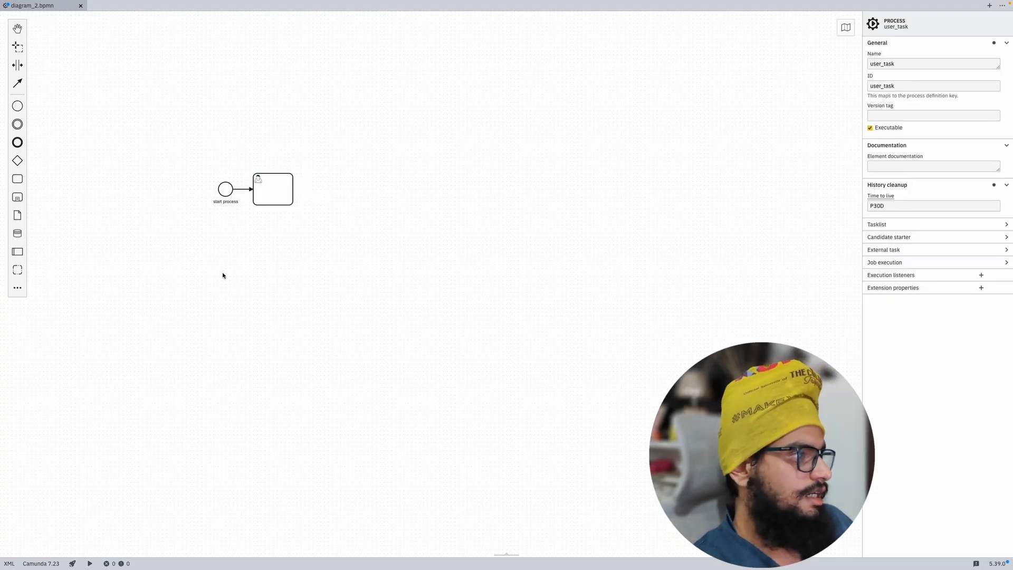
click(18, 290)
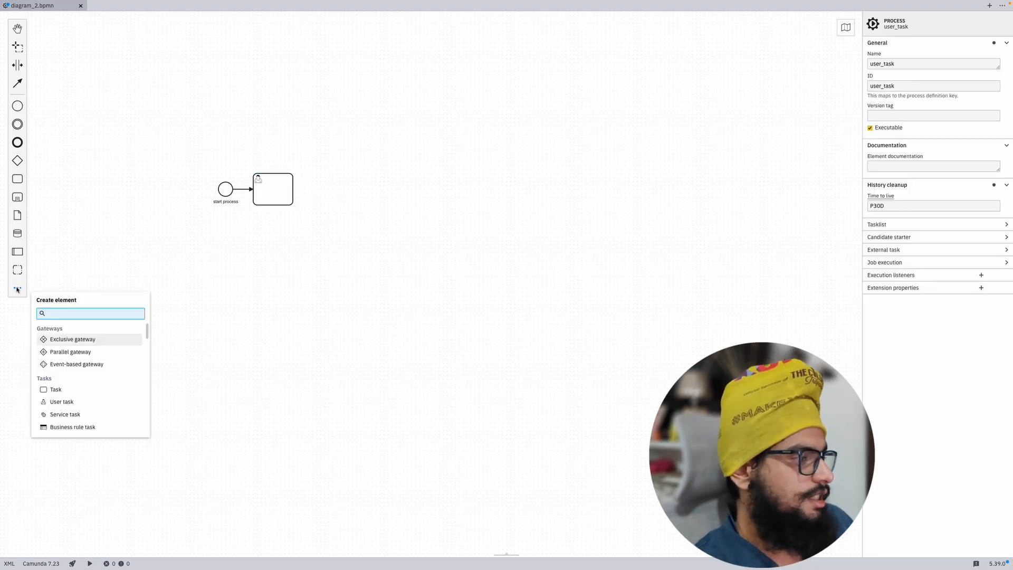
text(uaw)
key(BackSpace)
key(BackSpace)
key(BackSpace)
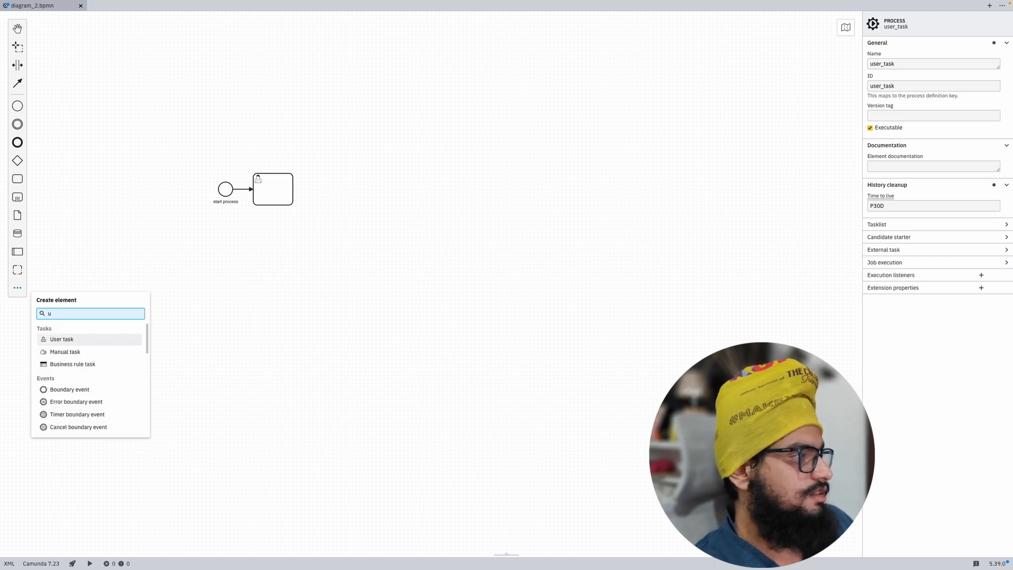
text(user)
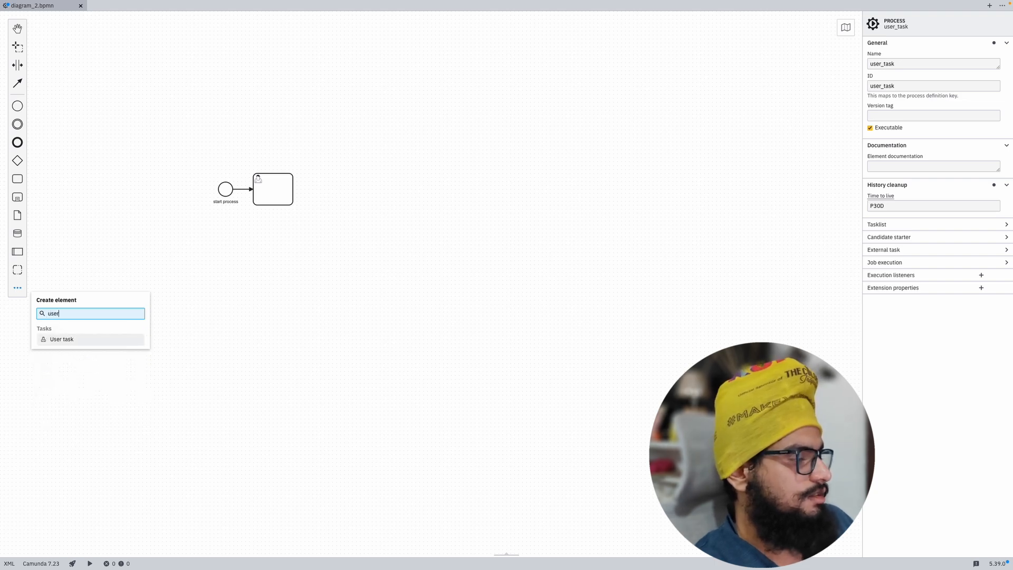
click(60, 339)
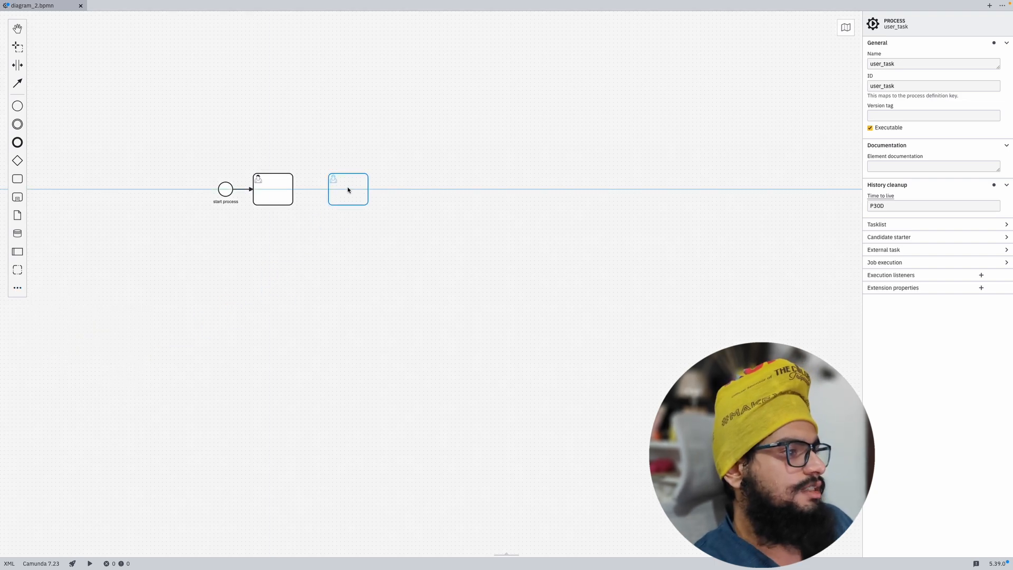
click(348, 188)
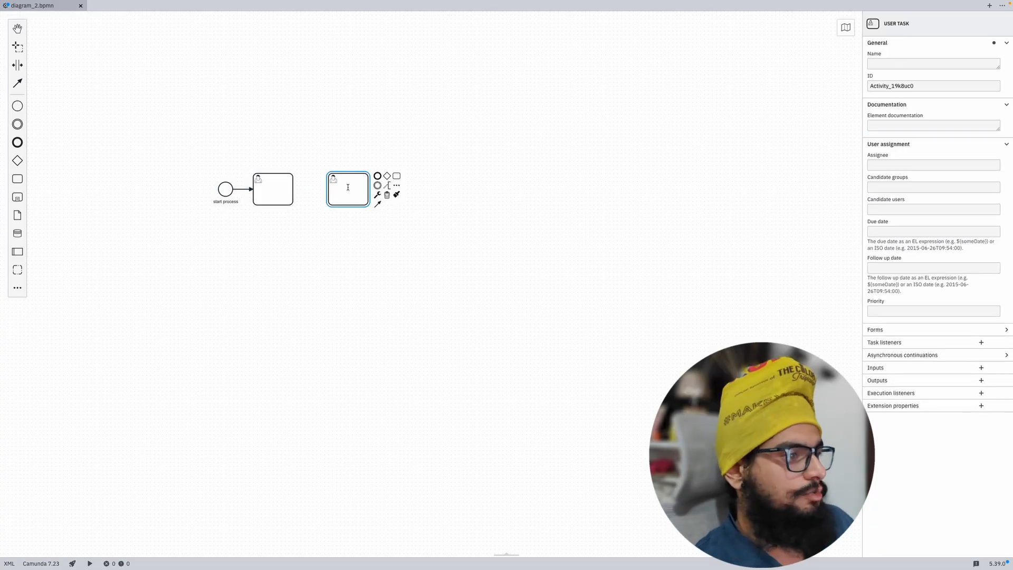
Step: Delete the extra user task and label the first task 'User task'
click(288, 184)
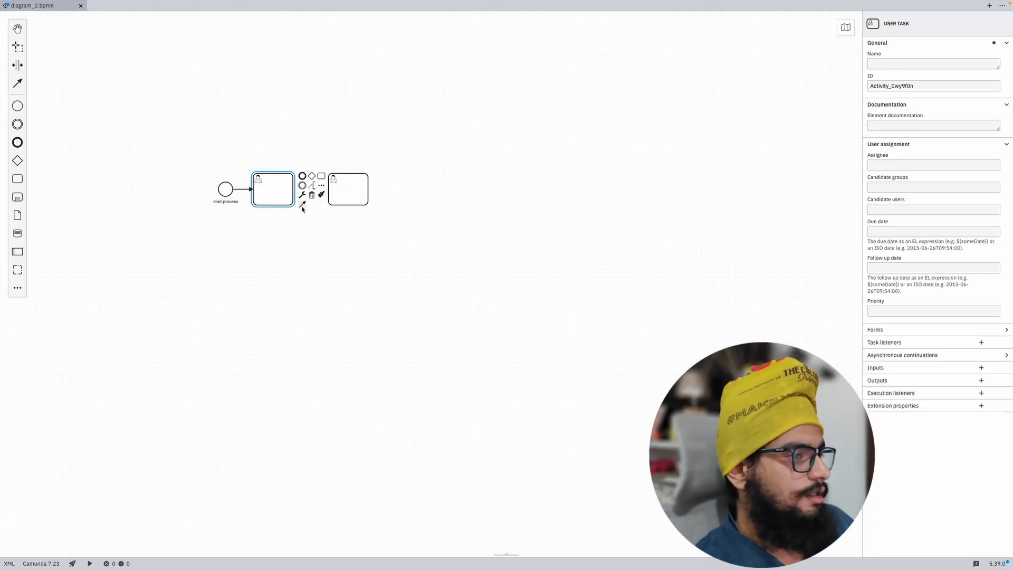
click(302, 205)
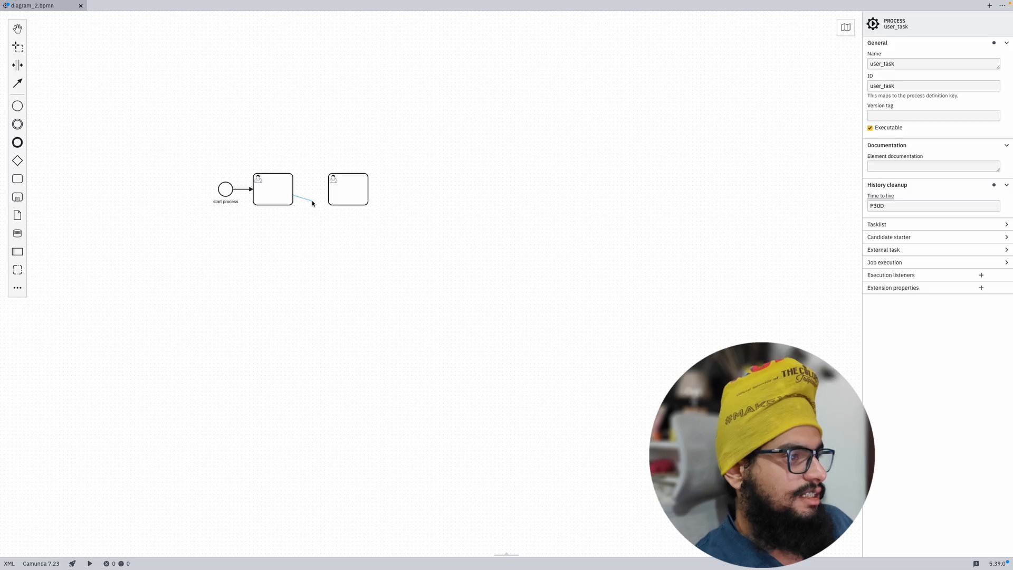
click(313, 200)
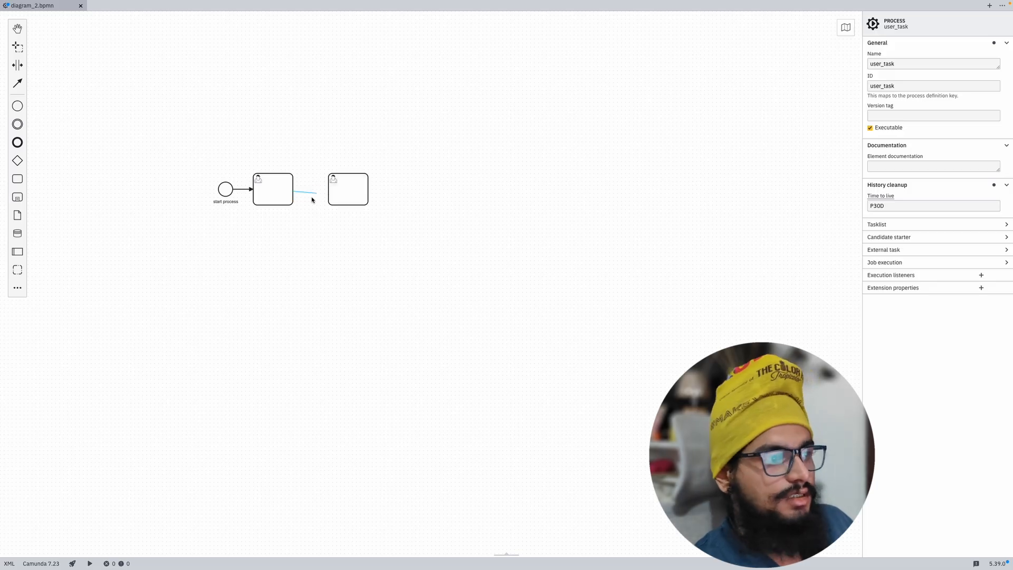
click(341, 201)
key(Delete)
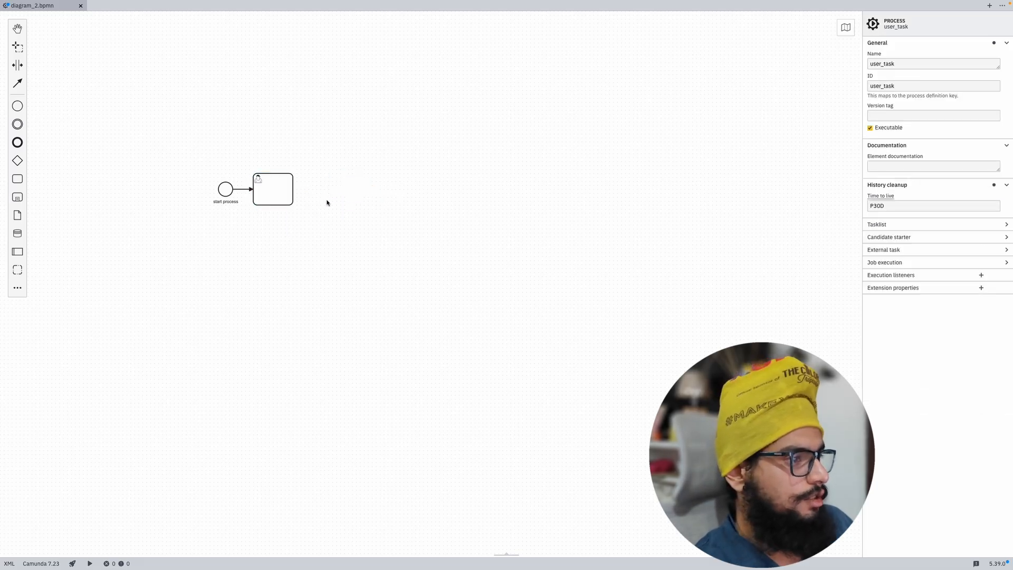
double_click(270, 191)
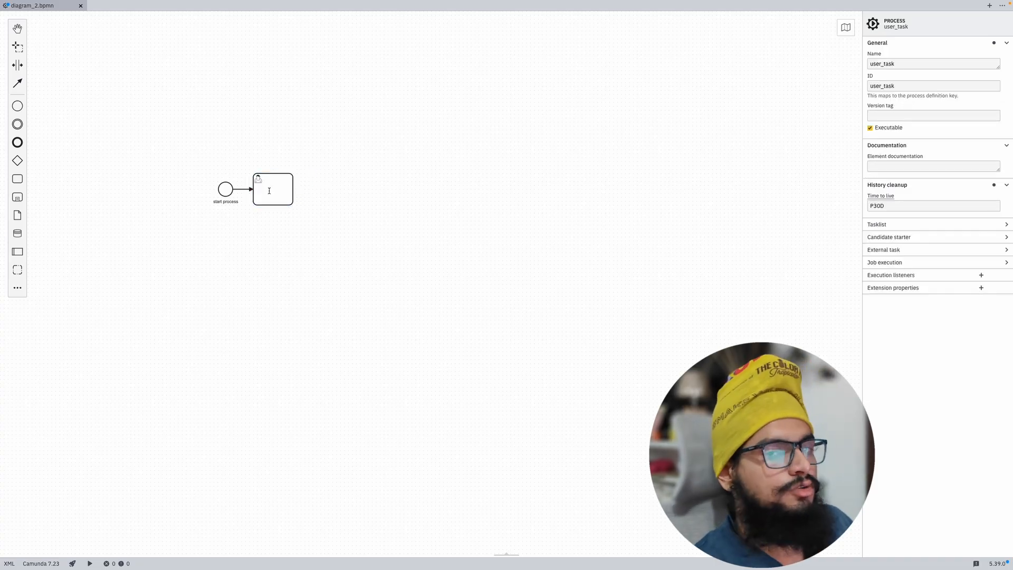
text(U)
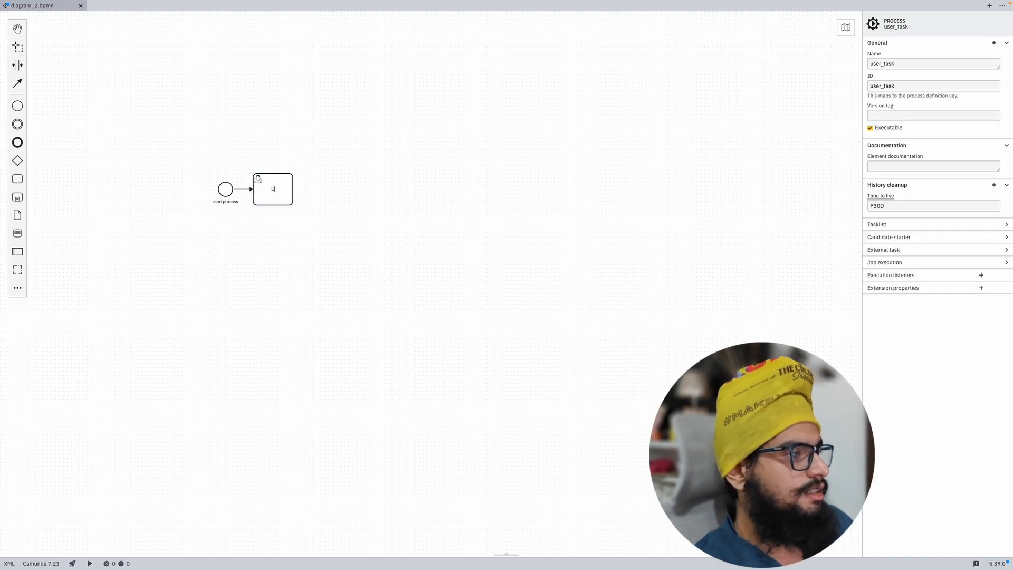
text(ser task)
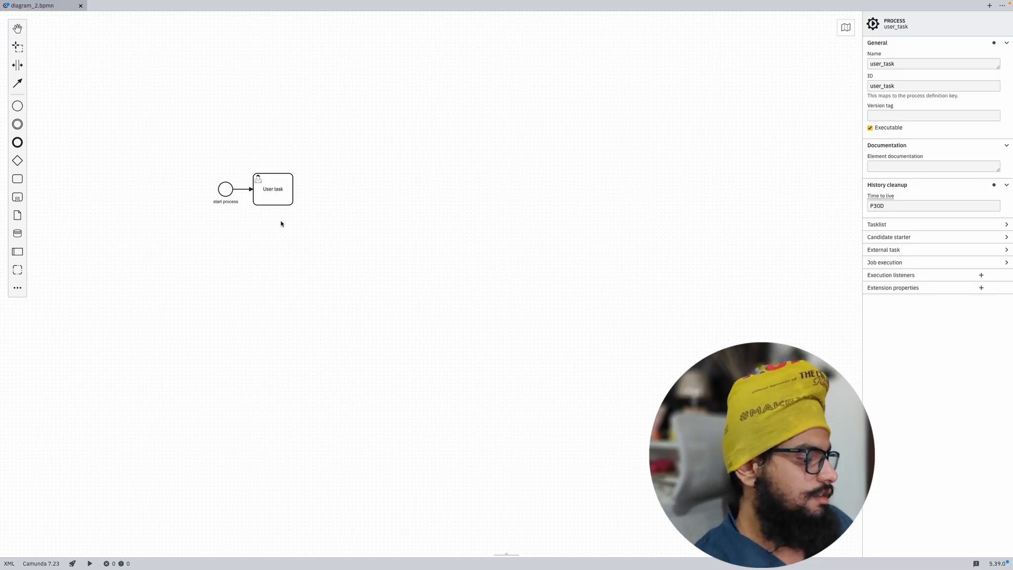
Step: Append an end event after the User task
scroll(281, 224, down, 3)
scroll(281, 224, up, 5)
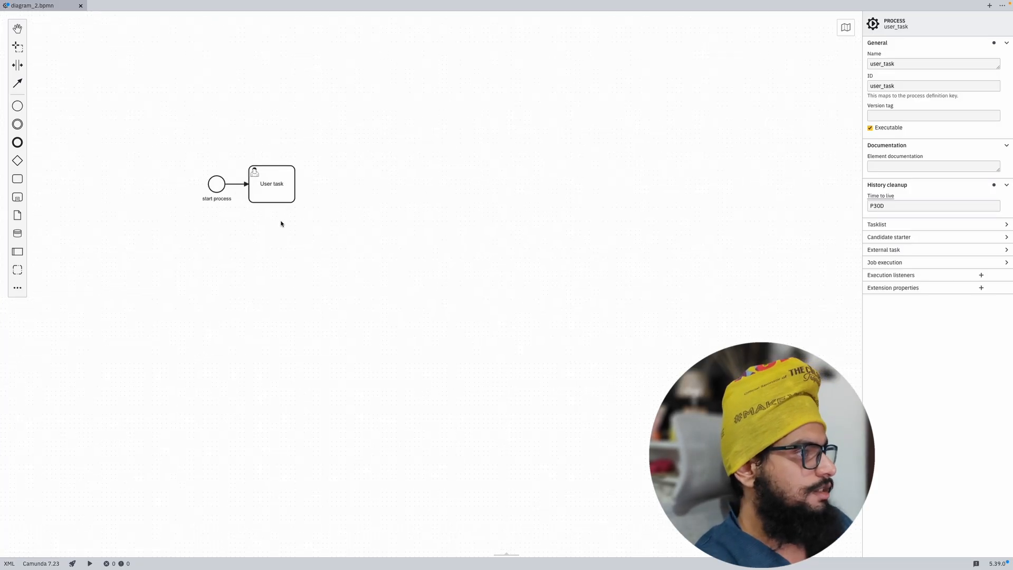
scroll(281, 223, up, 1)
drag(276, 225, 330, 271)
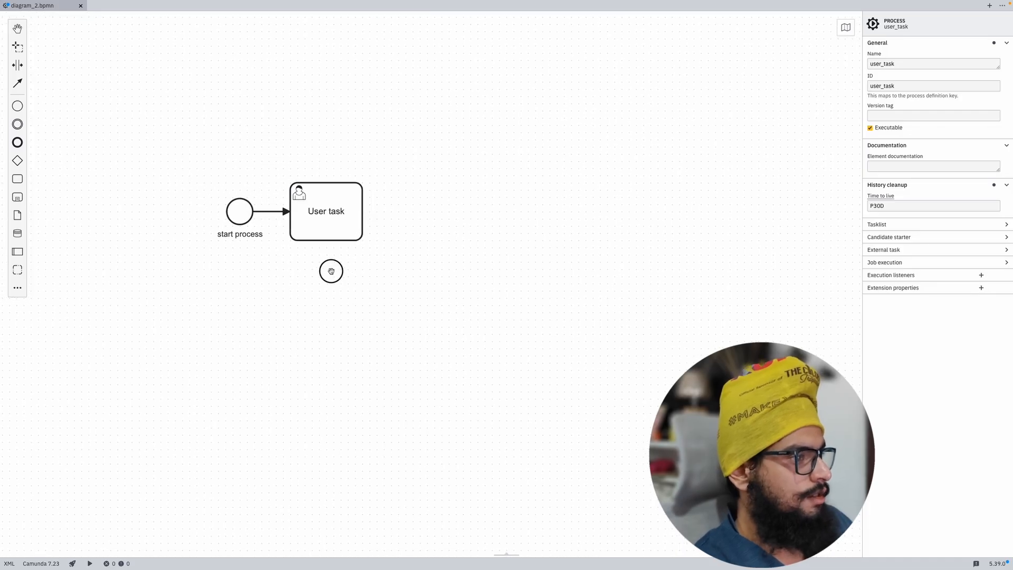
click(338, 227)
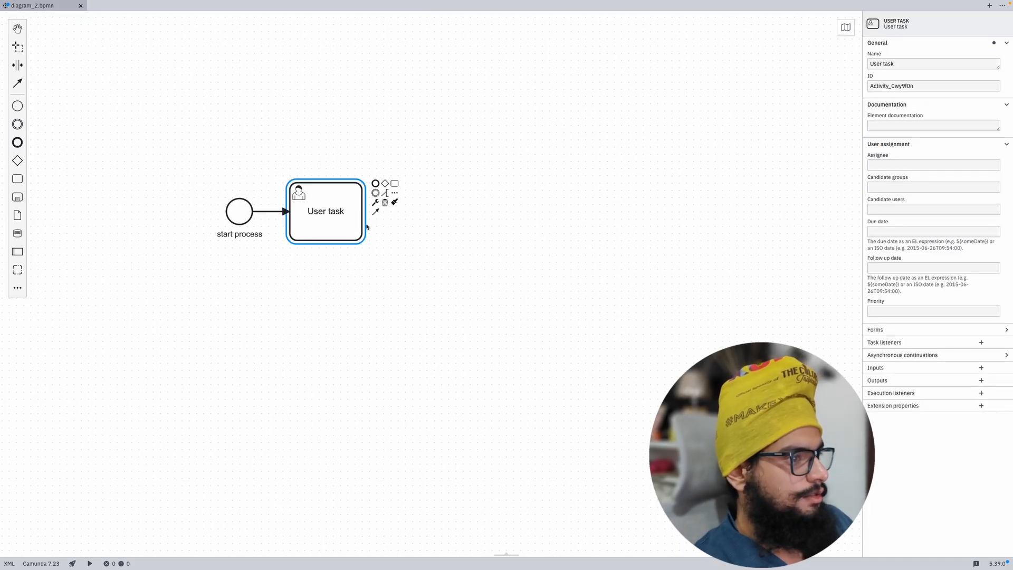
click(395, 194)
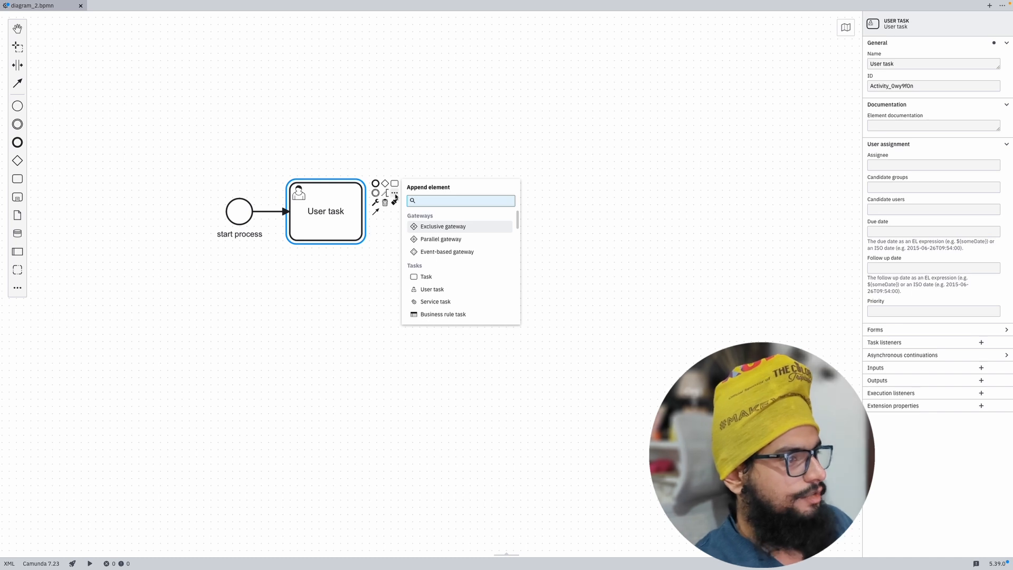
text(end)
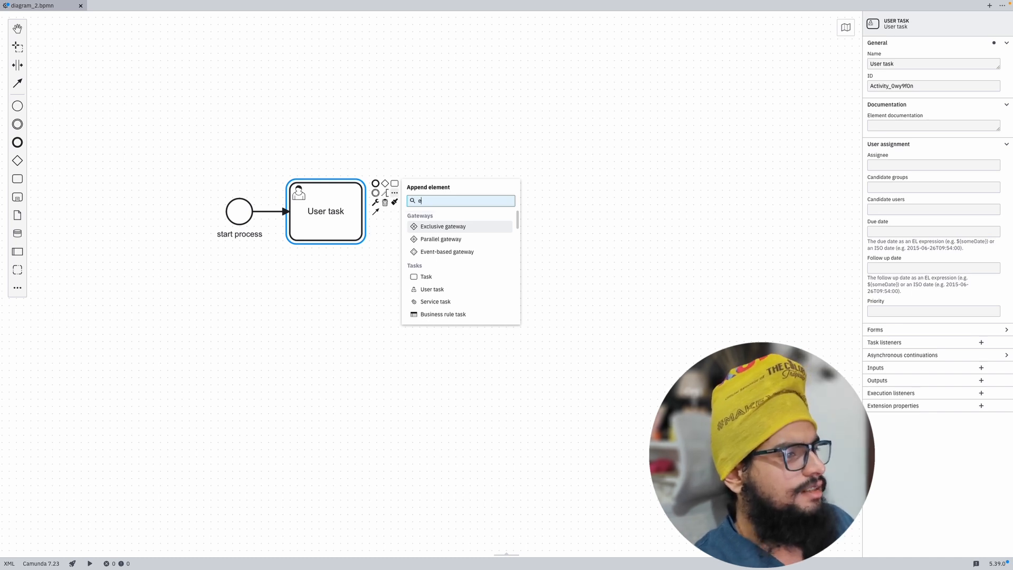
key(Return)
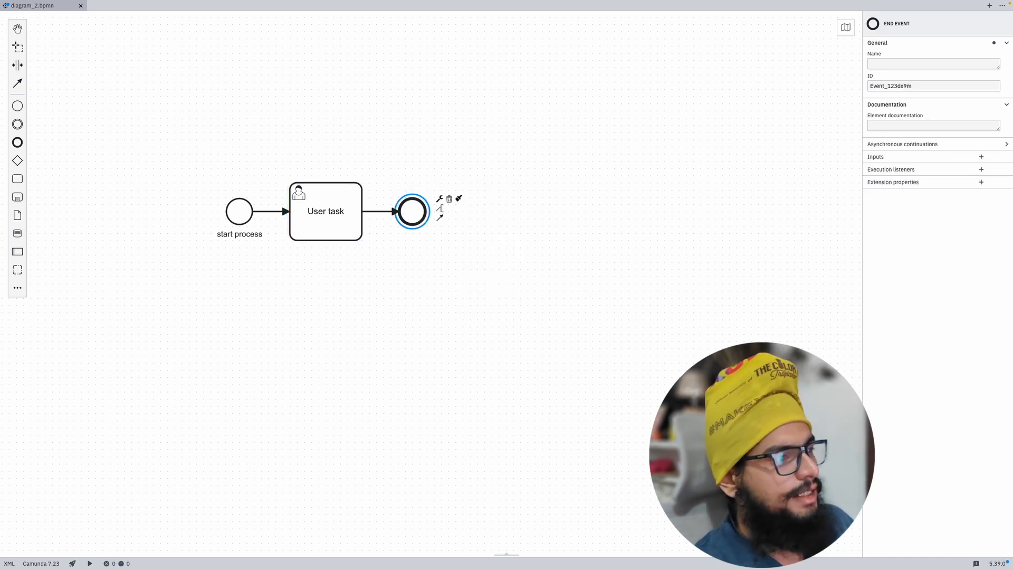
Step: Label the end event 'end process'
click(414, 265)
click(416, 221)
double_click(416, 222)
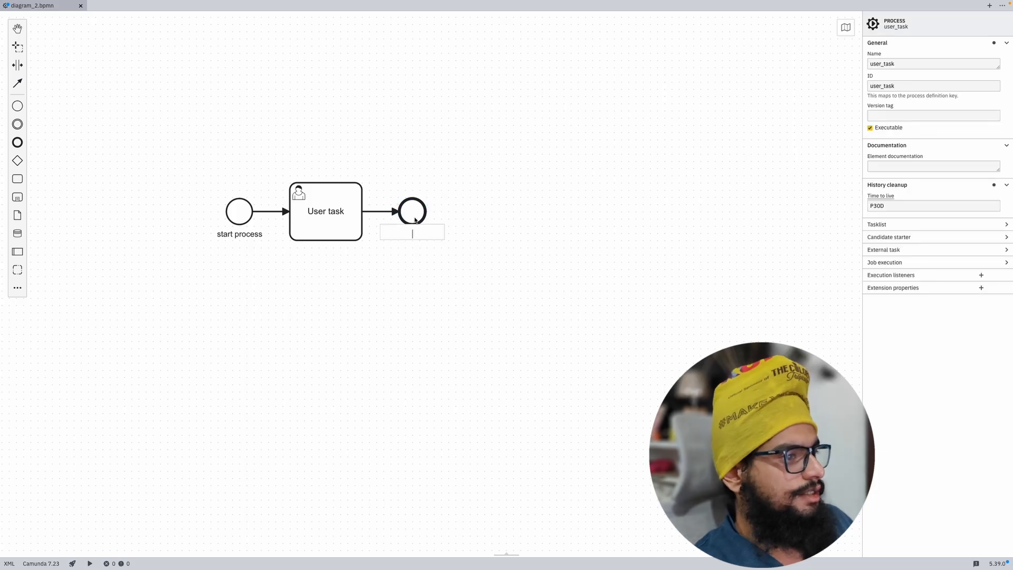
text(ned)
key(BackSpace)
key(BackSpace)
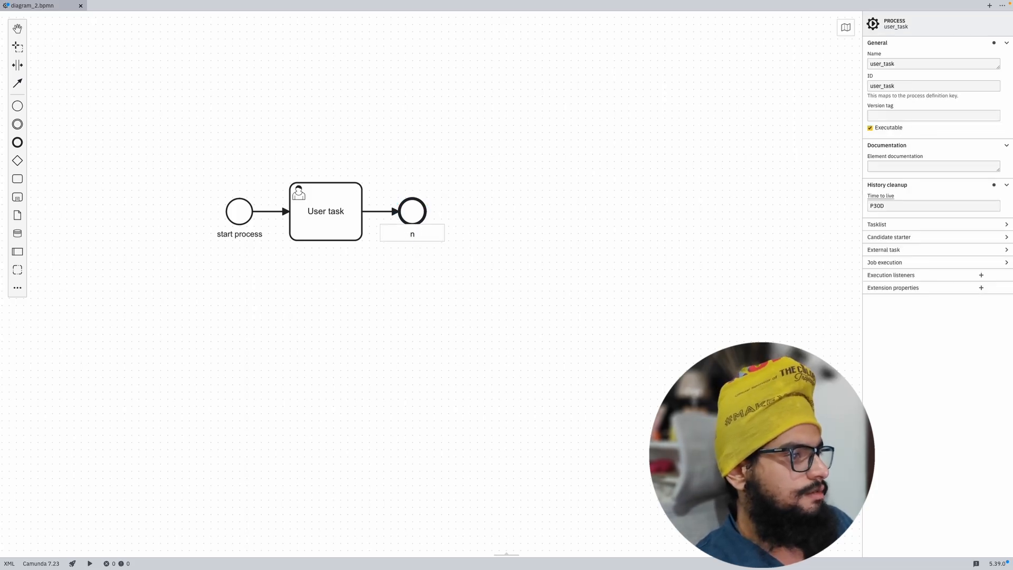
text(end process)
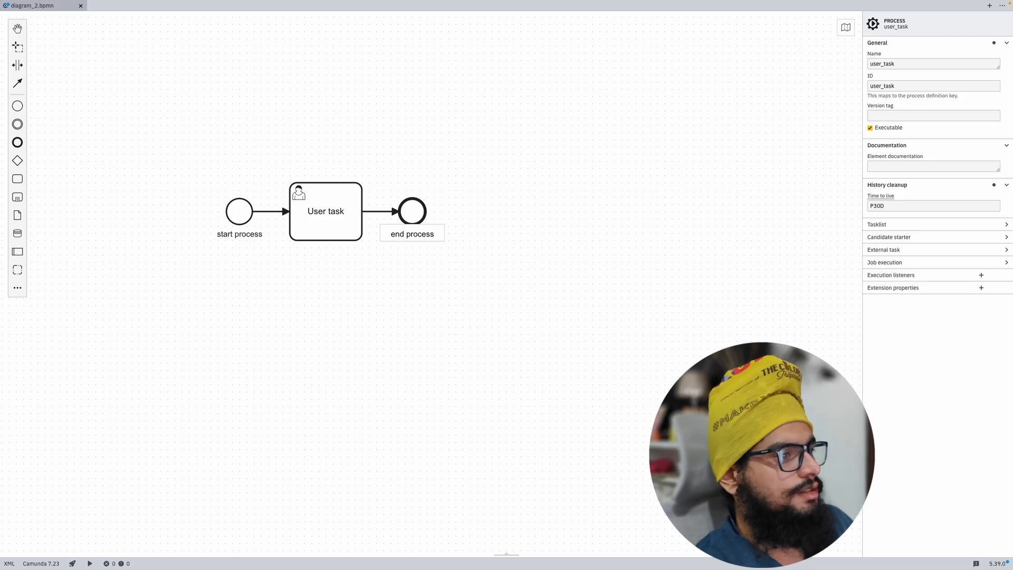
Step: Commit the 'end process' label and leave nothing selected
click(511, 213)
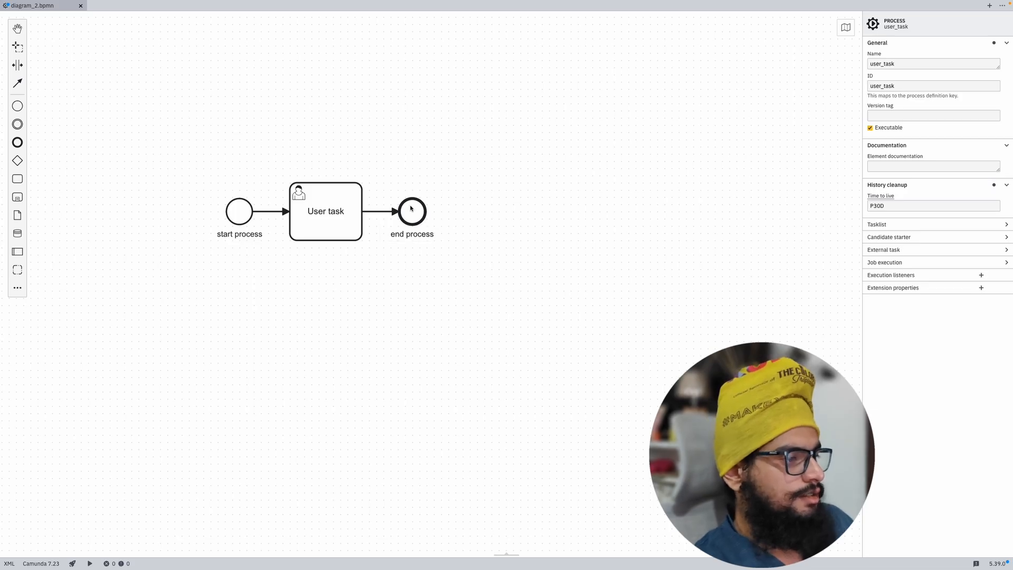
click(346, 208)
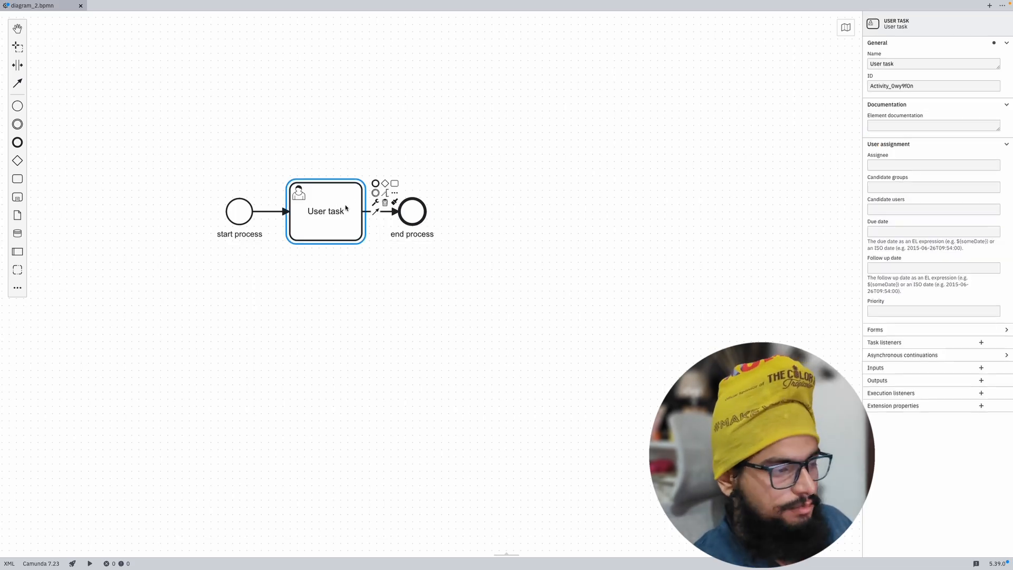
click(472, 316)
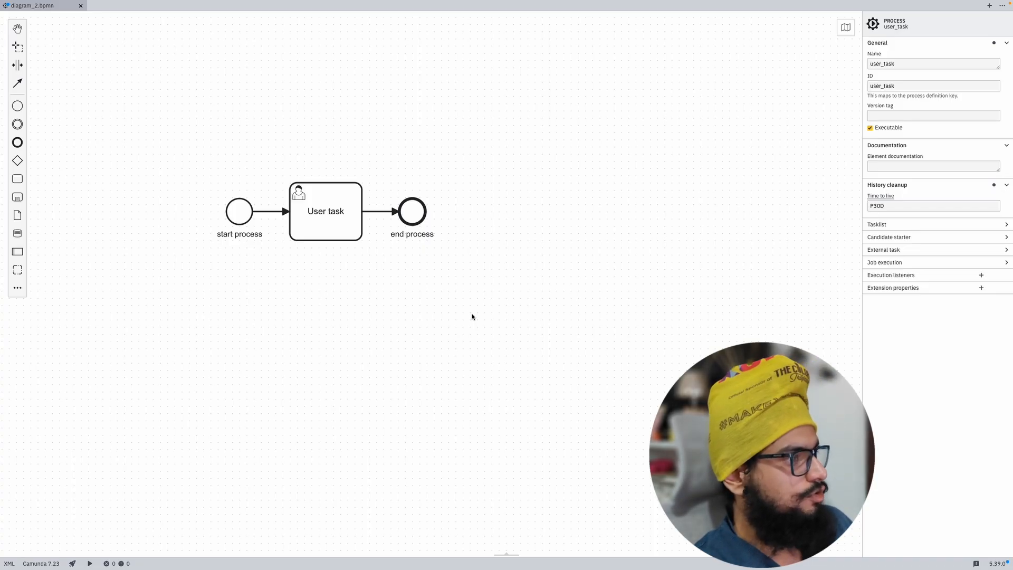
Step: Save the diagram as user_task.bpmn
key(super+s)
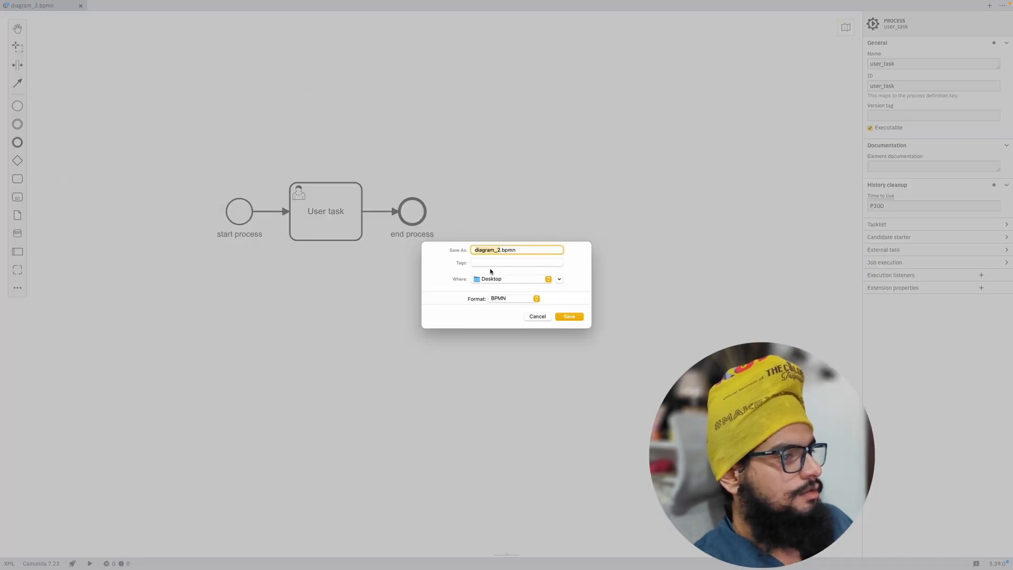
click(503, 251)
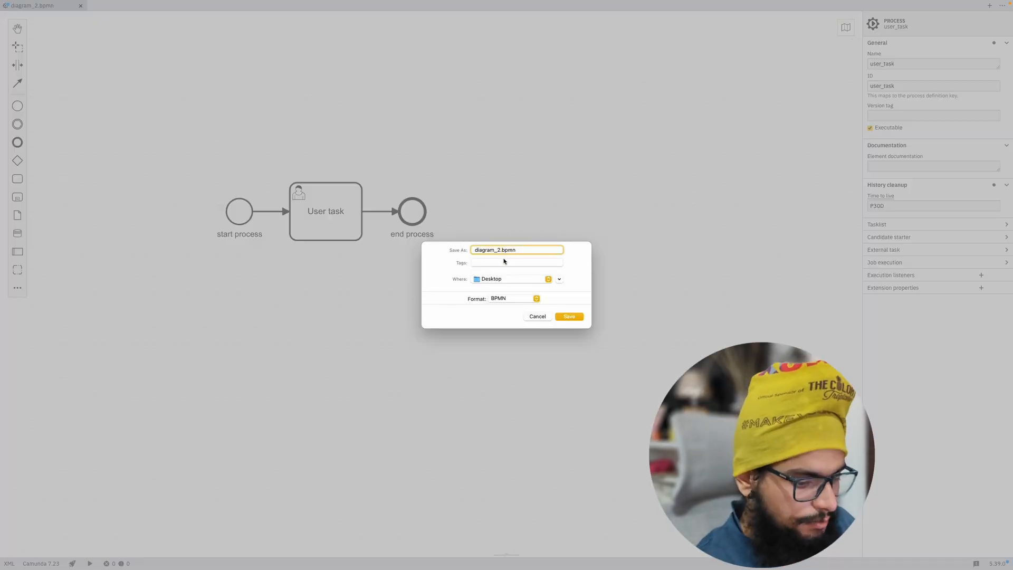
key(BackSpace)
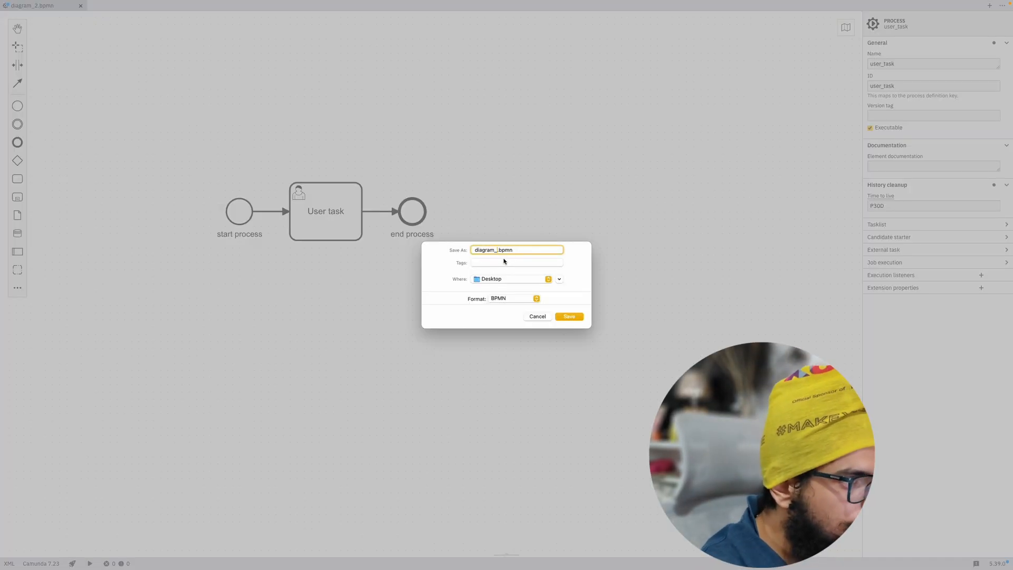
key(BackSpace)
key(BackSpace)
key(BackSpace)
key(BackSpace)
key(BackSpace)
key(BackSpace)
key(BackSpace)
key(BackSpace)
text(user)
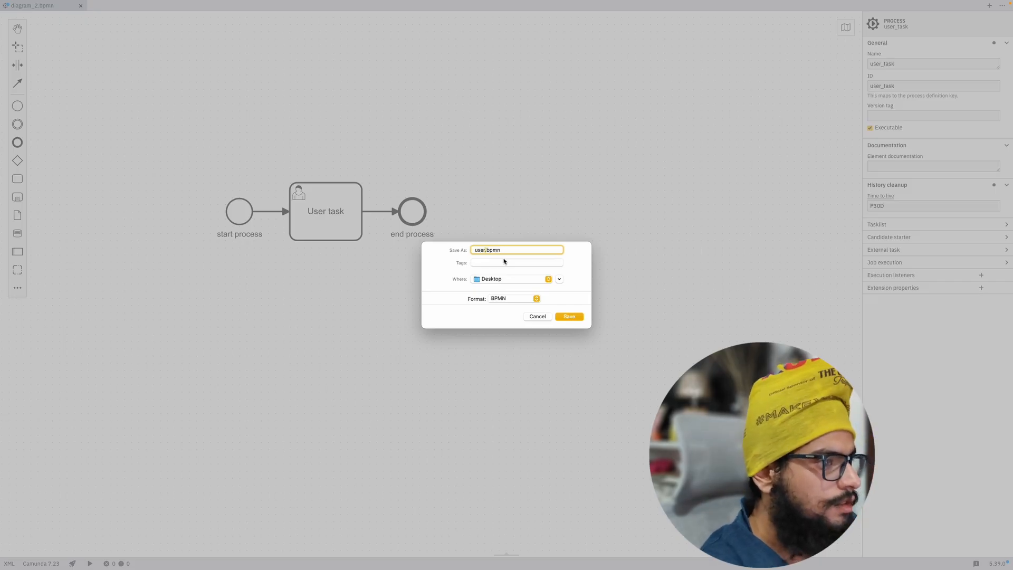
text(_task)
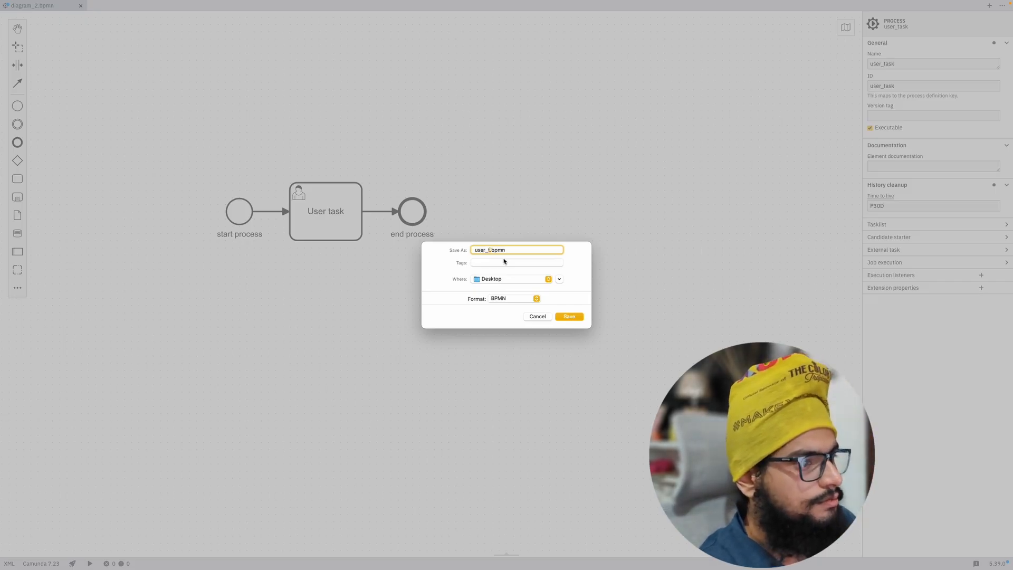
click(569, 317)
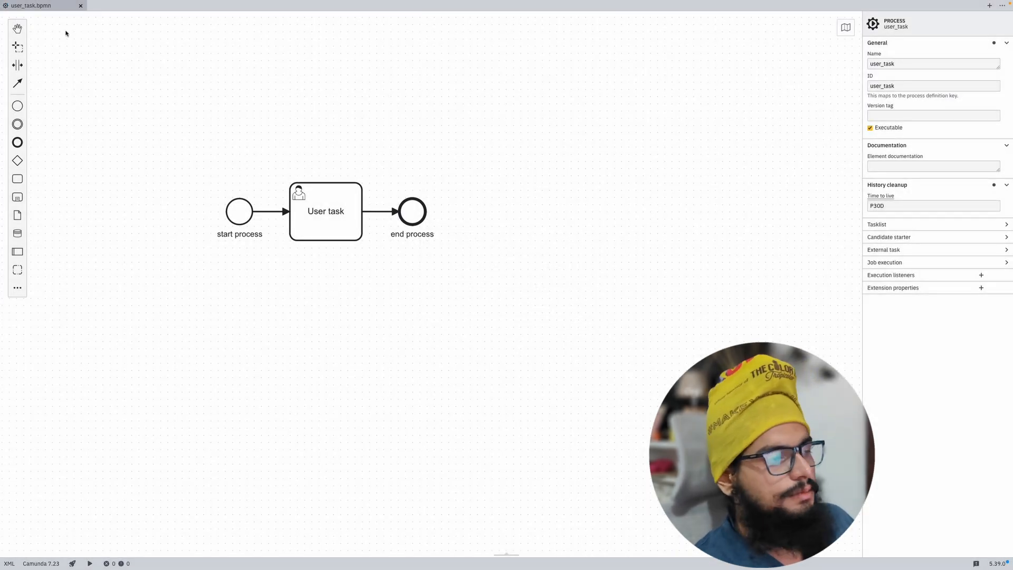
Step: Relaunch Application.java in Eclipse with Run As > Java Application
mouse_move(1, 1)
click(470, 21)
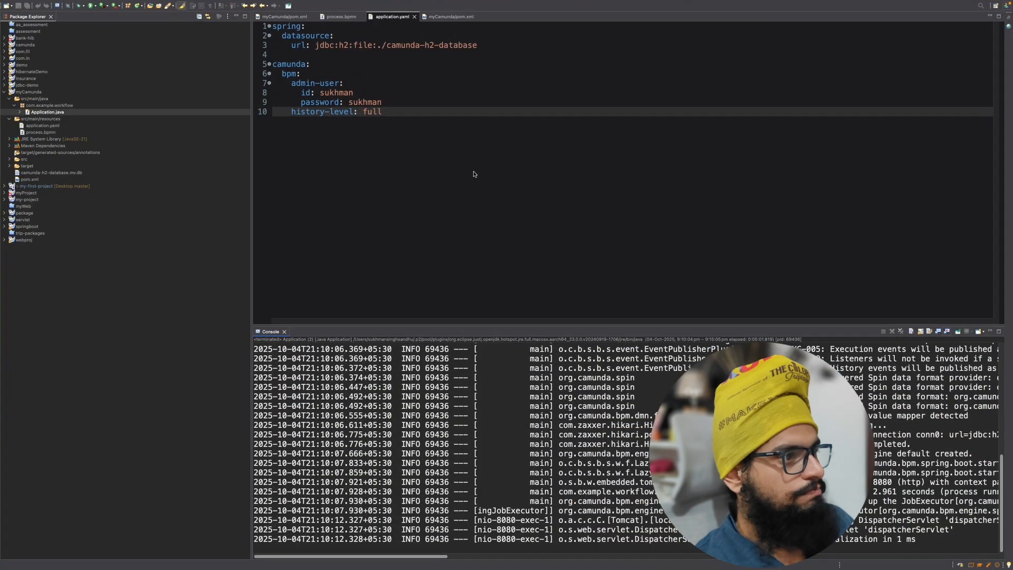
right_click(59, 114)
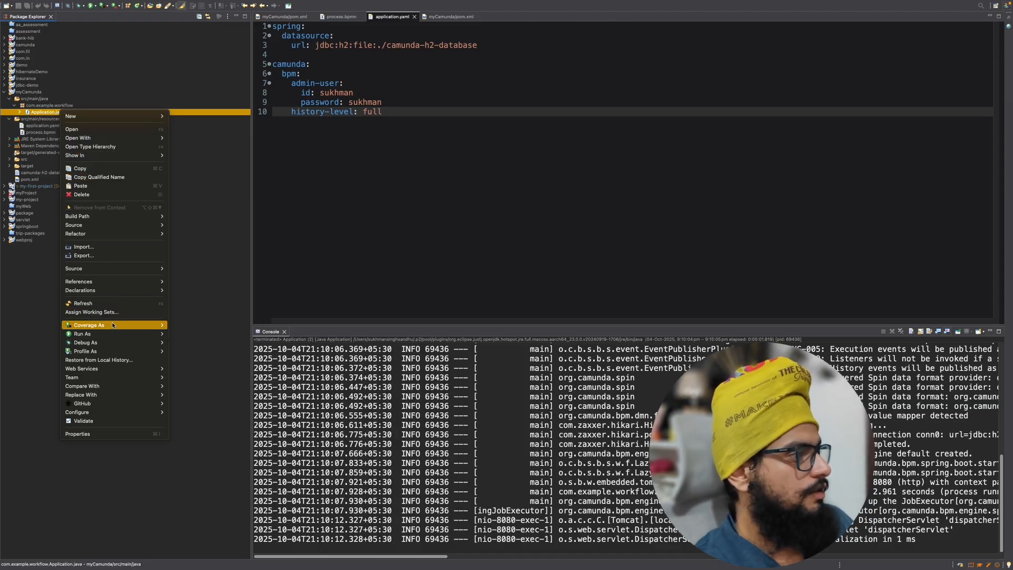
mouse_move(125, 337)
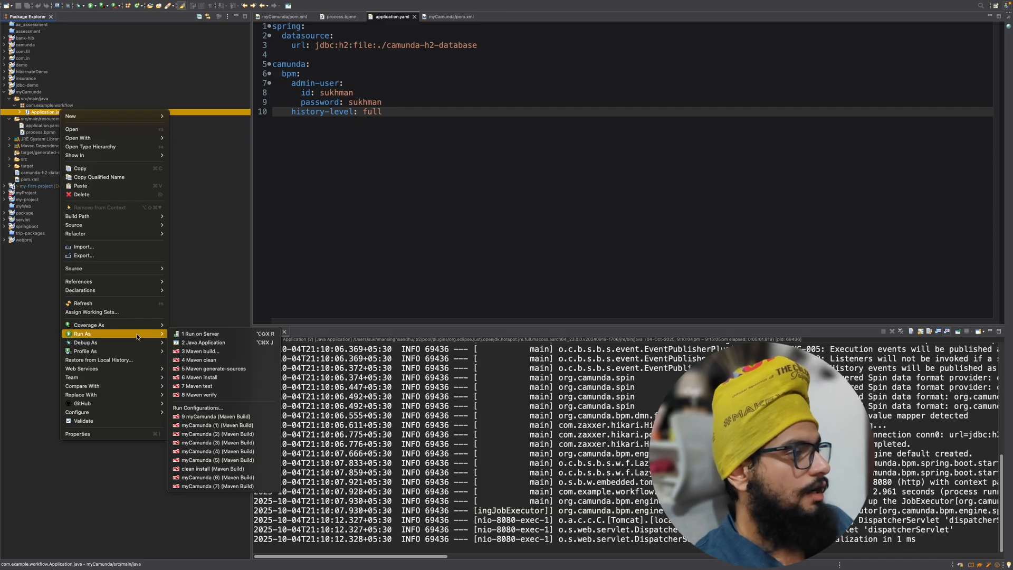
click(204, 343)
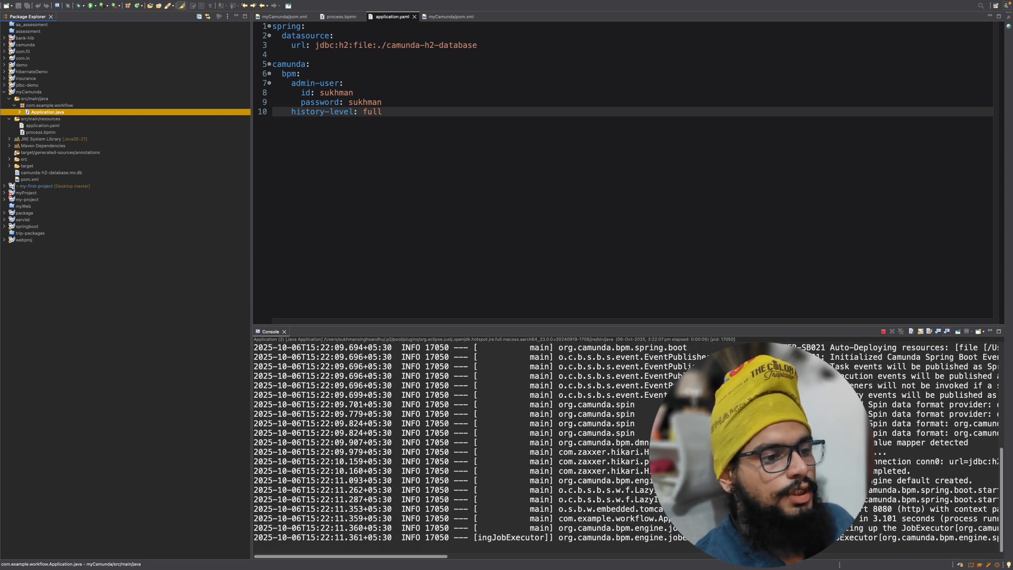
scroll(627, 449, up, 4)
scroll(626, 448, down, 4)
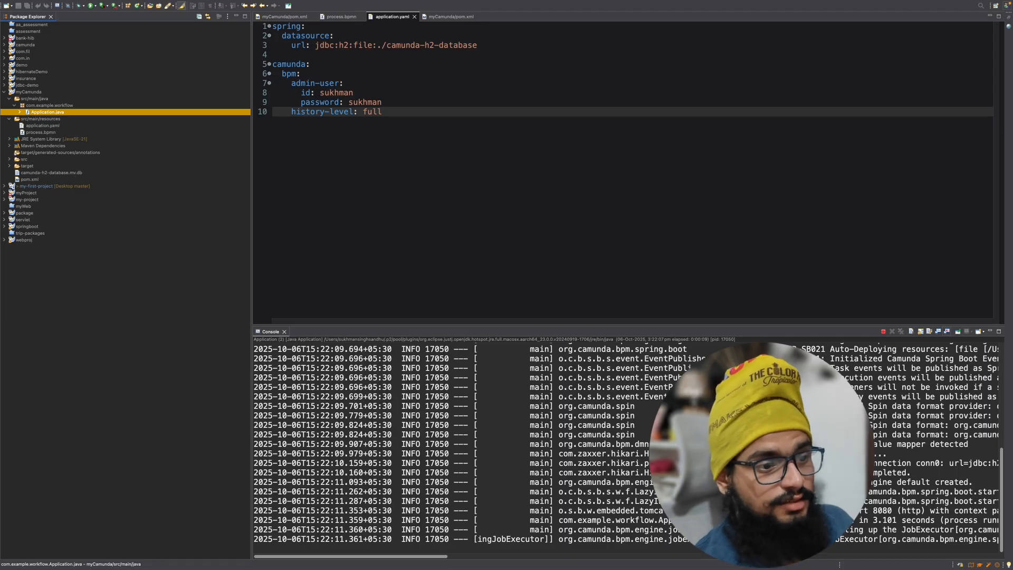
key(ctrl+Up)
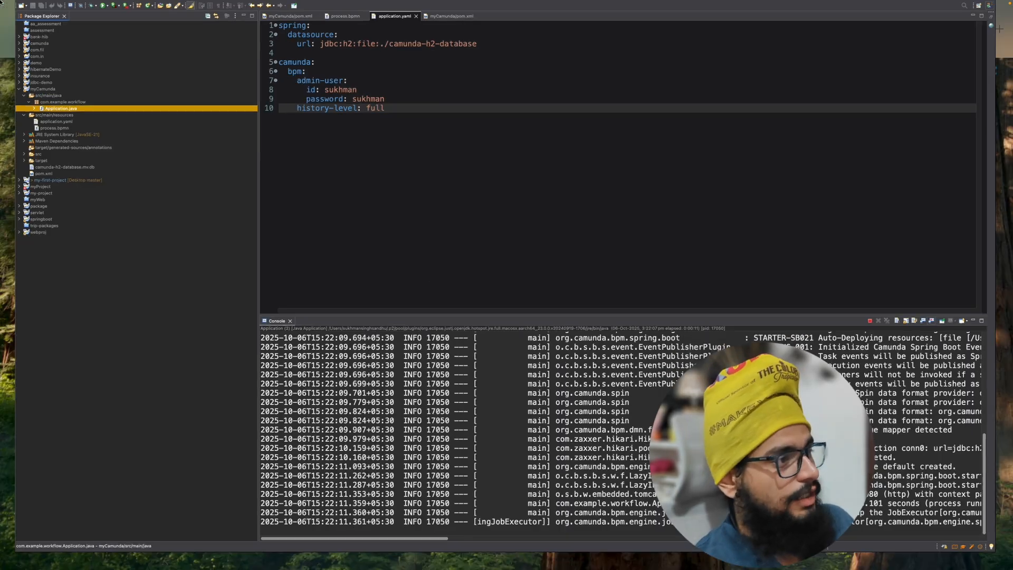
Step: Open localhost:8080 in the browser
key(ctrl+Right)
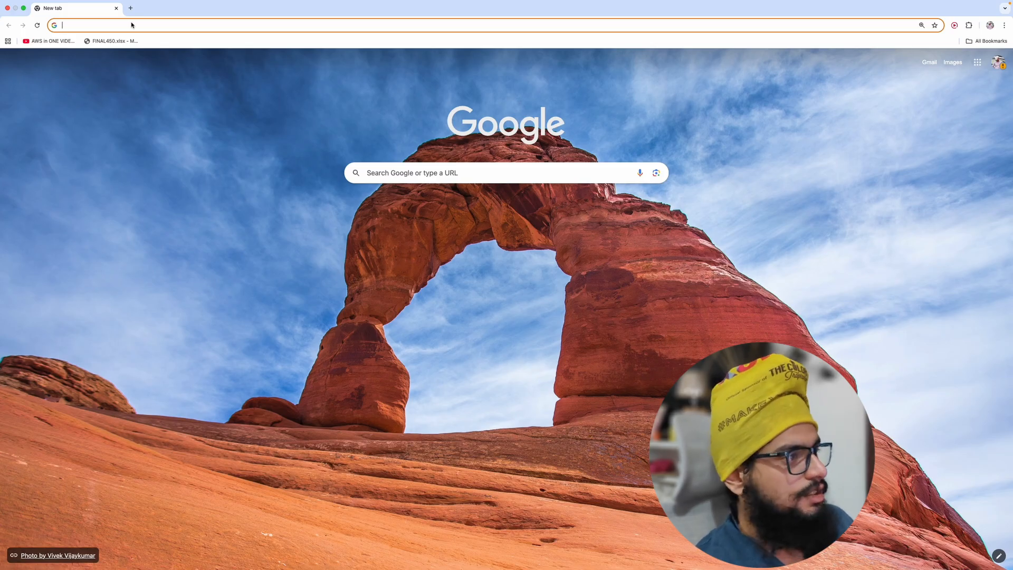
text(loca)
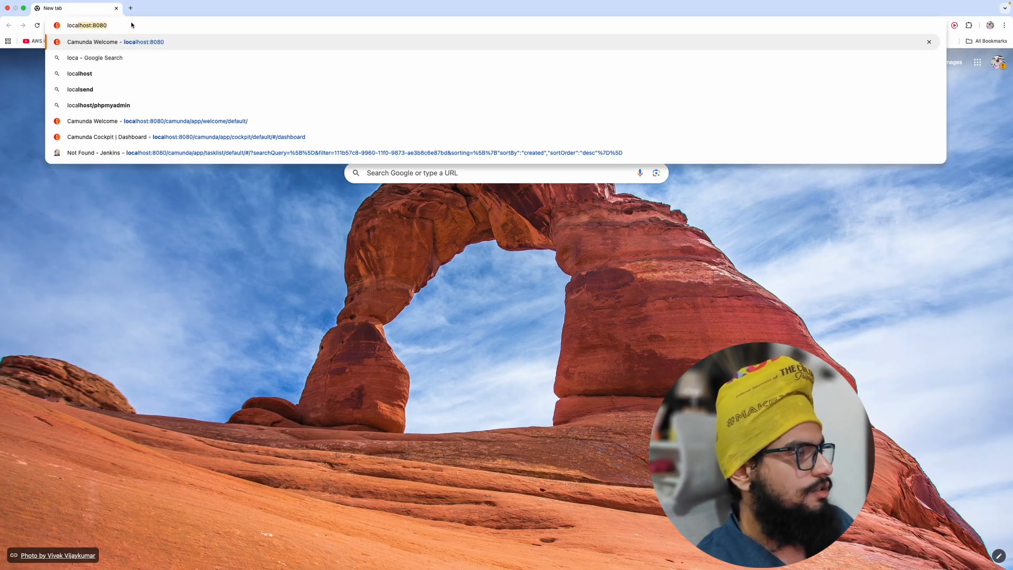
key(Return)
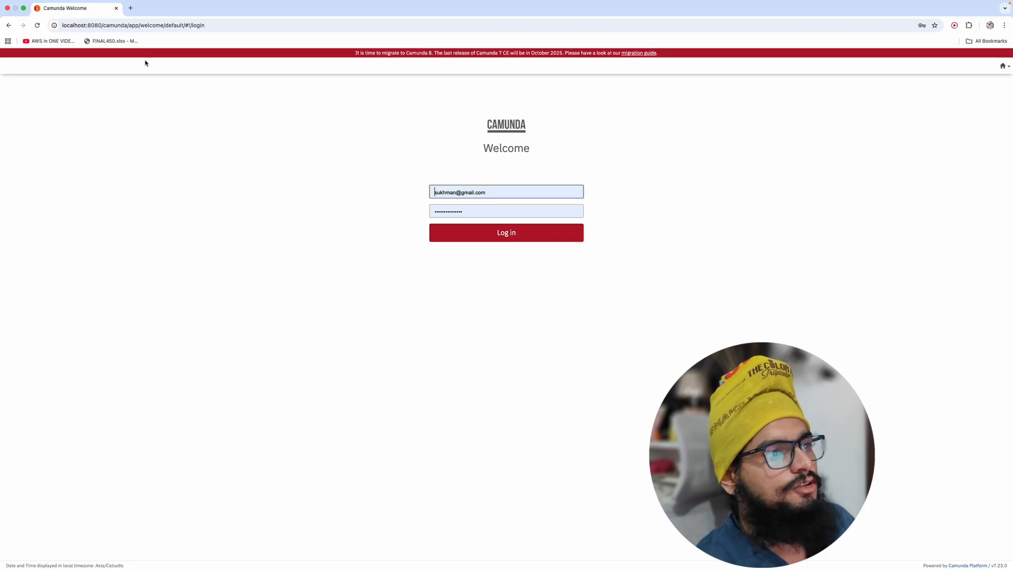
Step: Log in to Camunda with the admin username and password, dismissing the breach warning
click(467, 192)
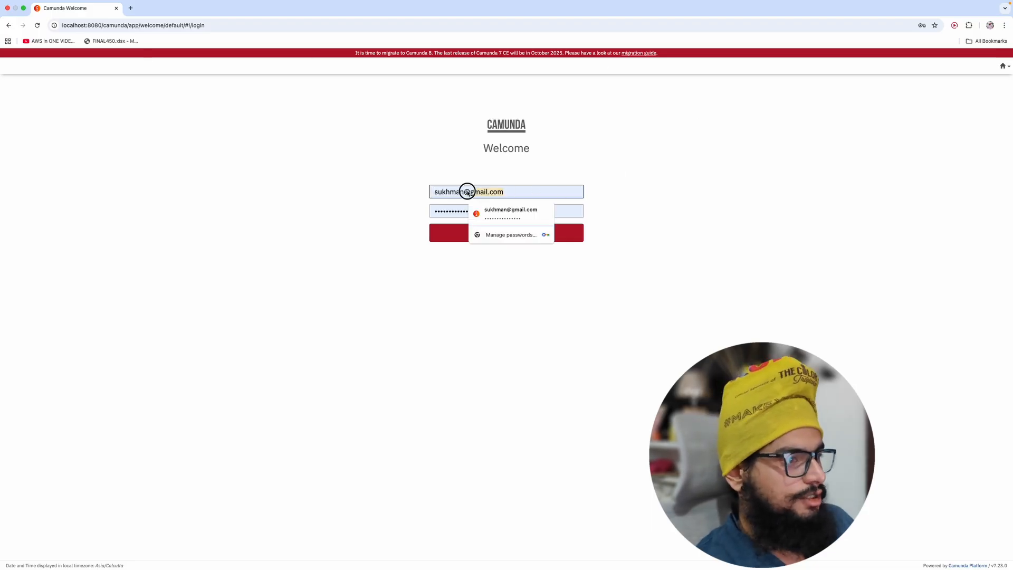
key(super+a)
key(BackSpace)
text(suk)
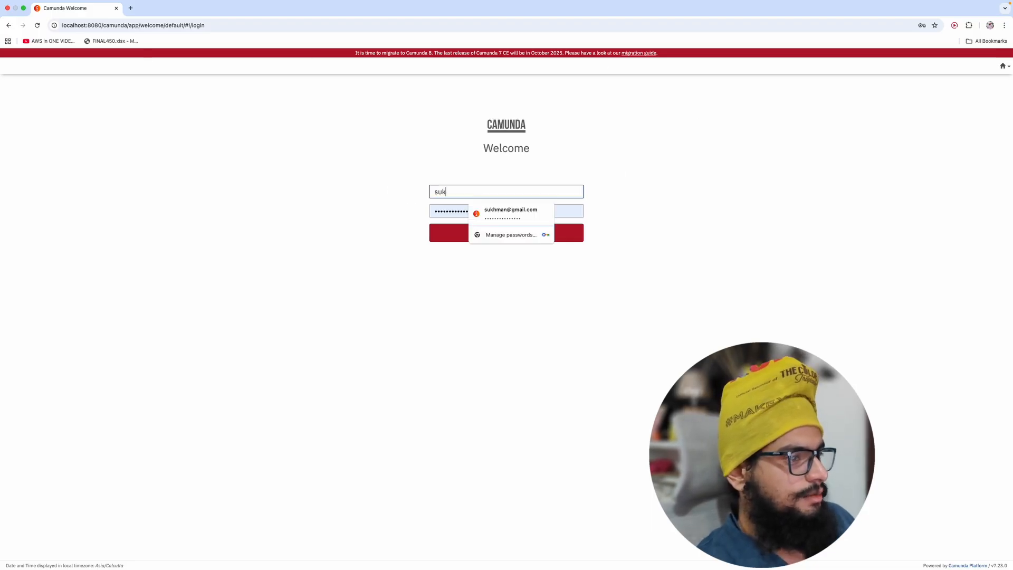
text(hman)
click(360, 227)
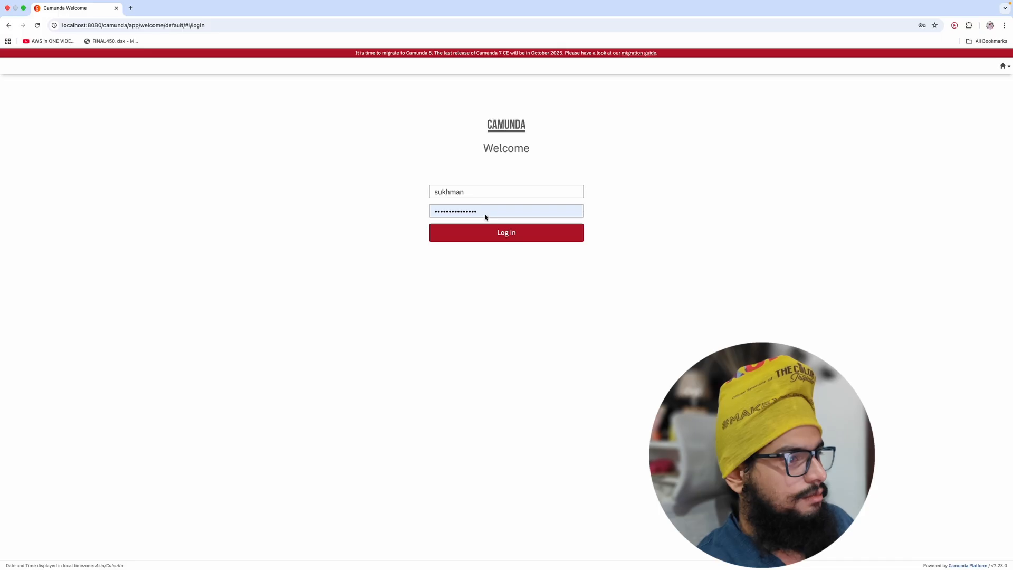
drag(486, 216, 409, 209)
key(BackSpace)
text(••••)
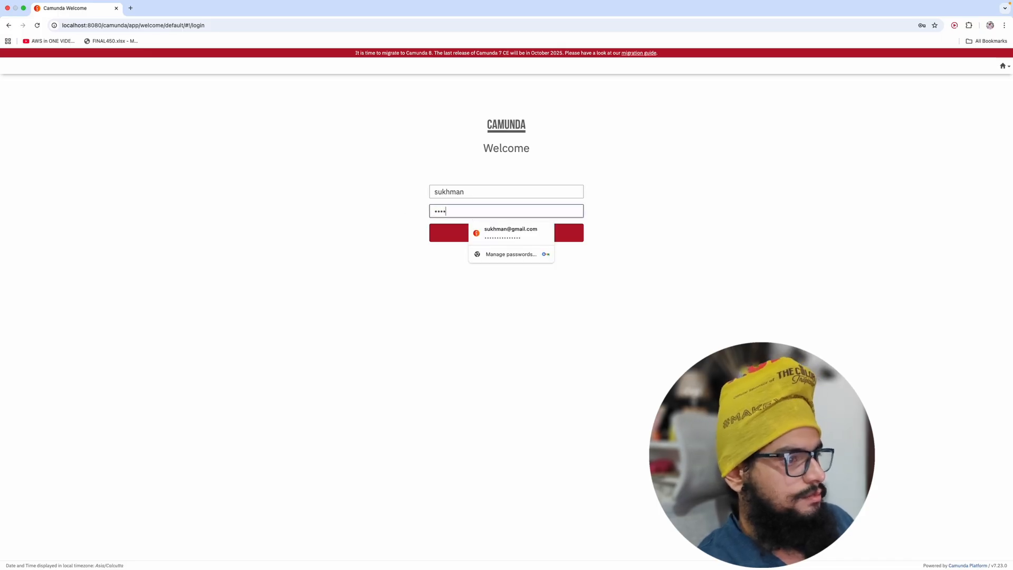
text(•••)
click(443, 236)
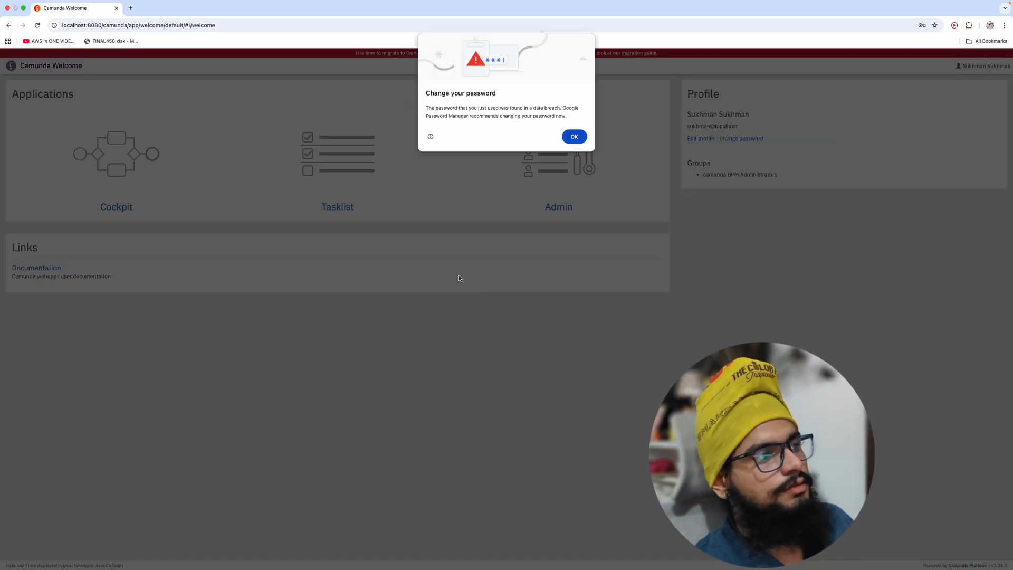
click(574, 137)
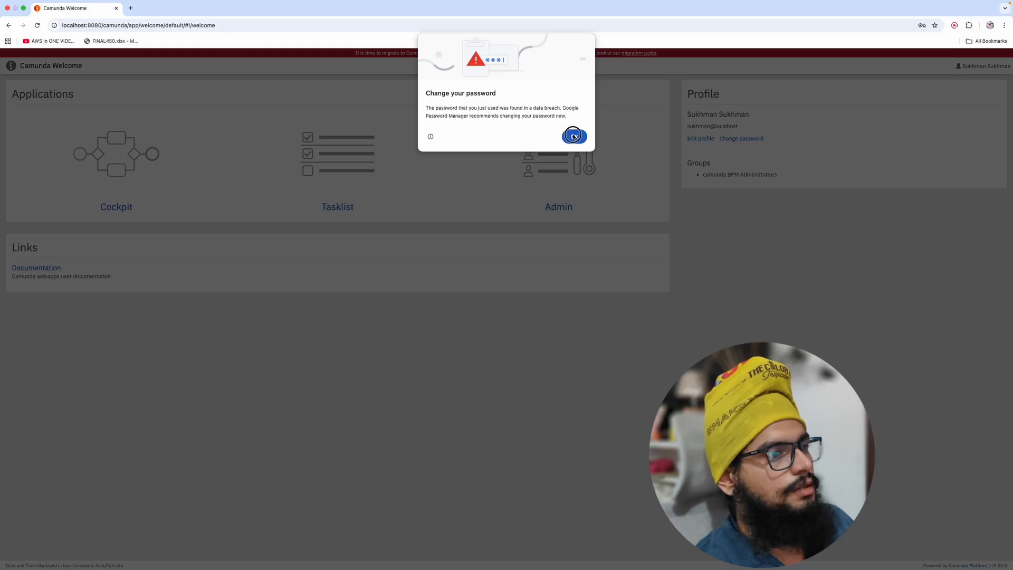
key(ctrl+Up)
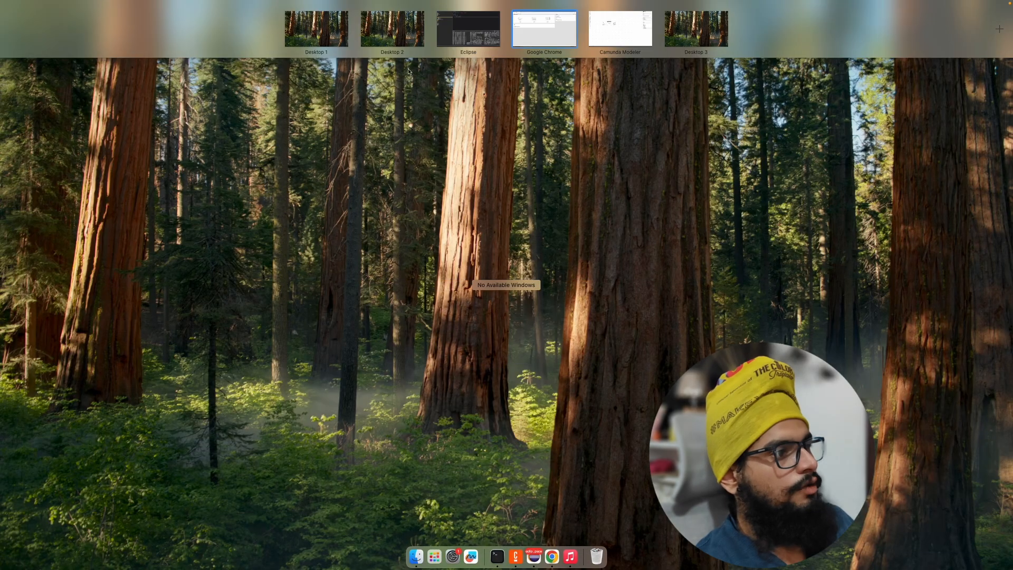
Step: Deploy the user_task diagram from Camunda Modeler to the local engine
click(612, 34)
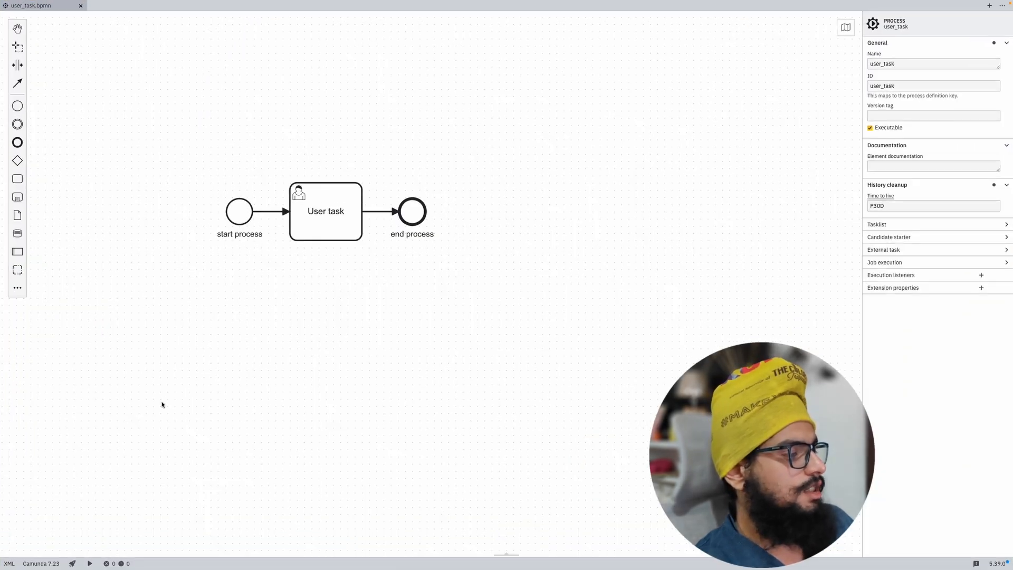
click(72, 563)
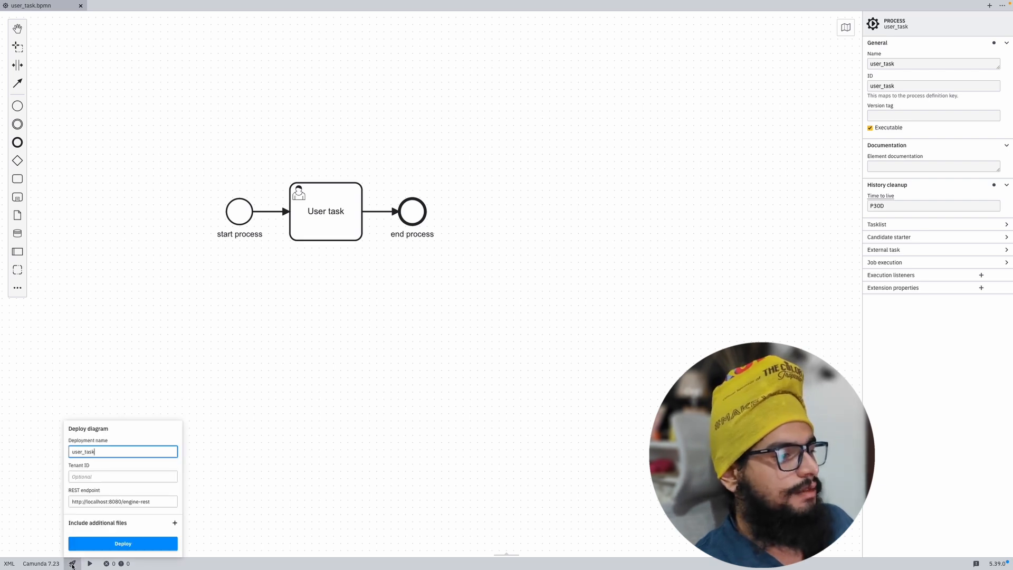
click(128, 543)
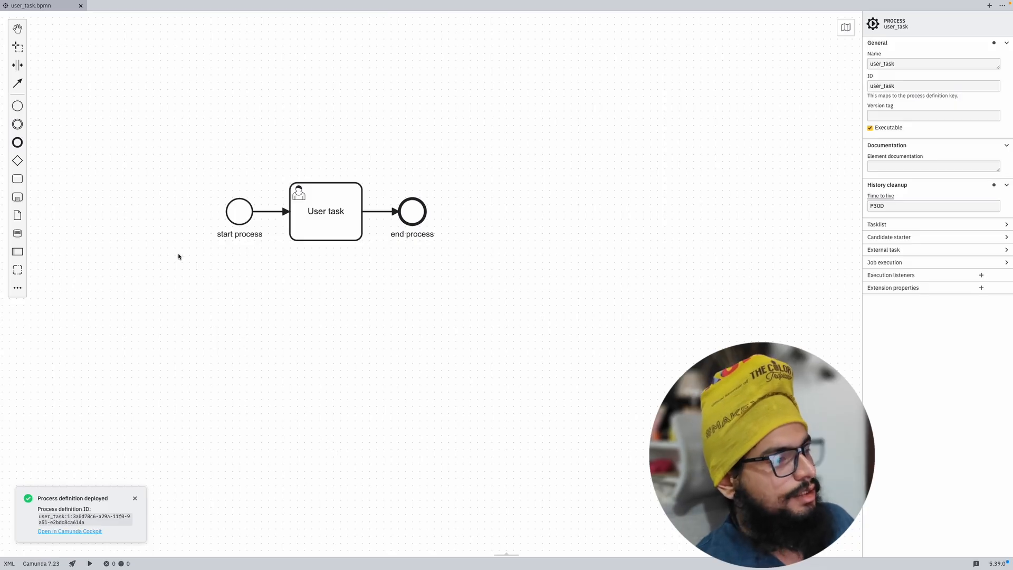
key(ctrl+Up)
click(537, 37)
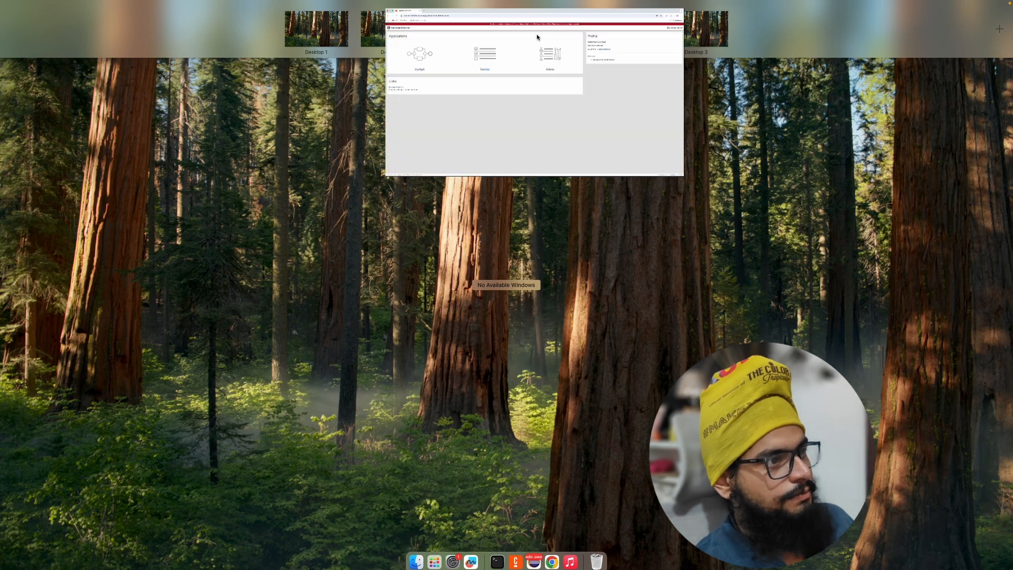
Step: In Tasklist, find the user_task process and start an instance of it
click(333, 208)
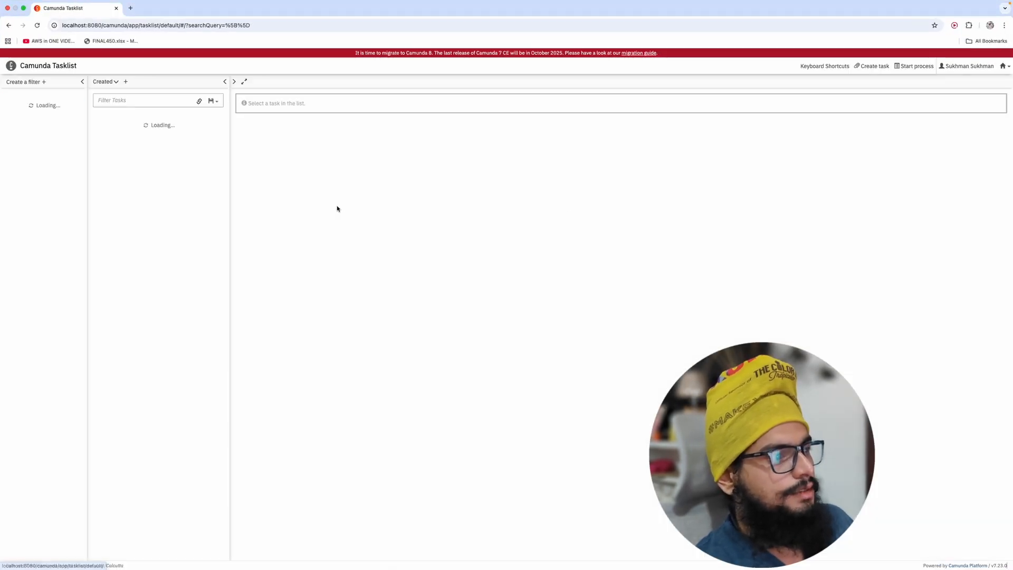
click(916, 66)
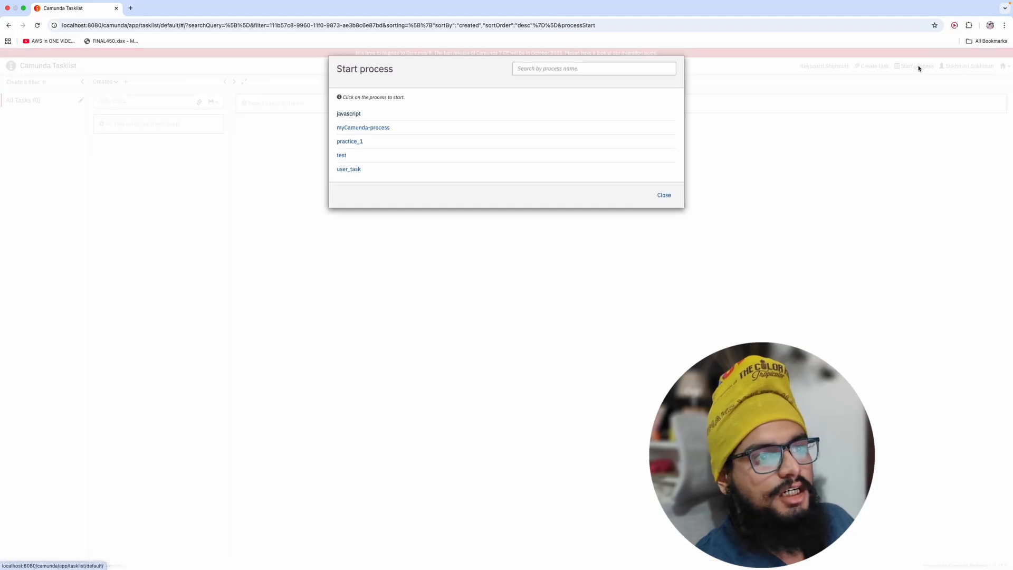
click(579, 74)
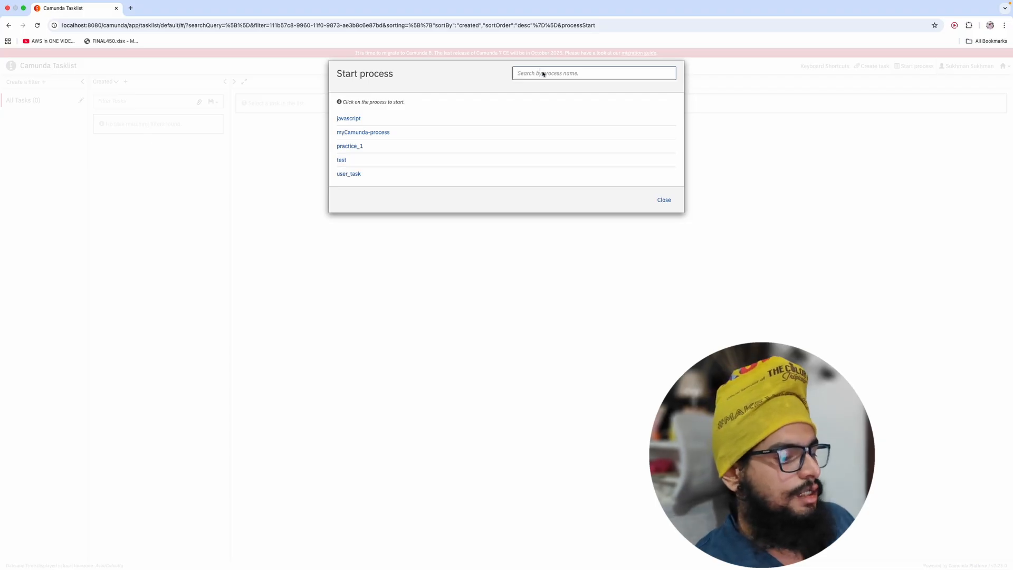
text(user_task)
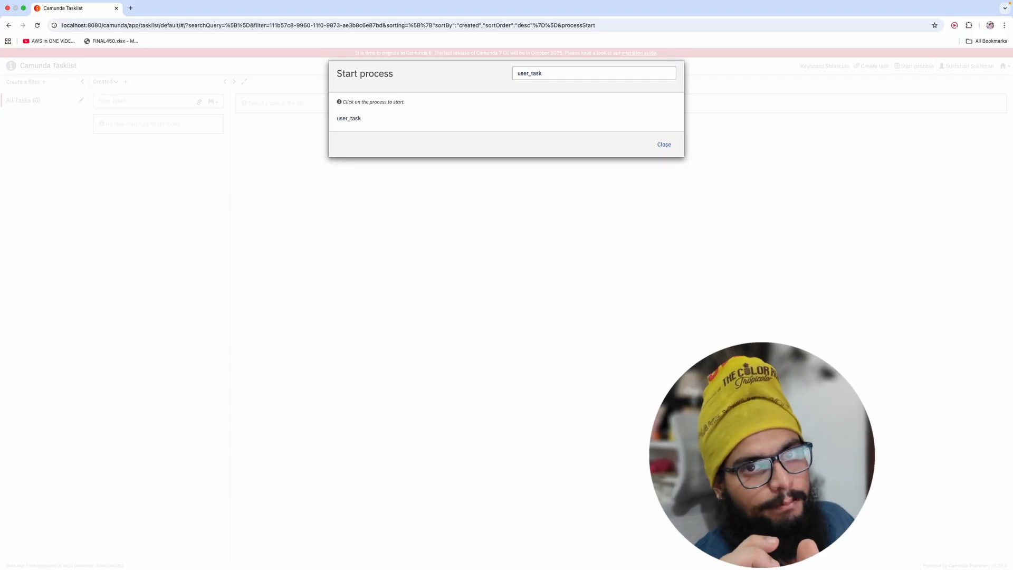
click(355, 120)
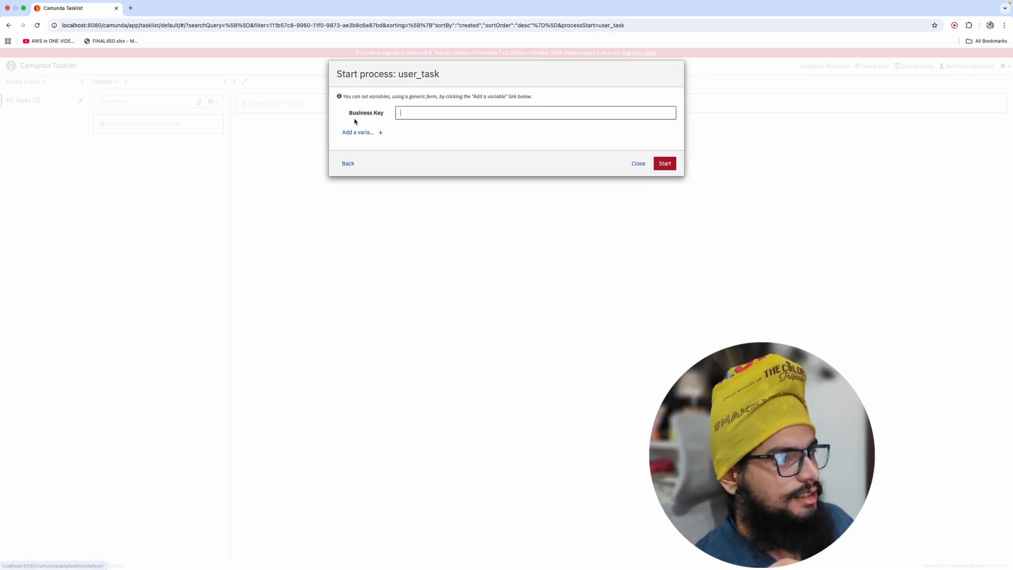
click(665, 164)
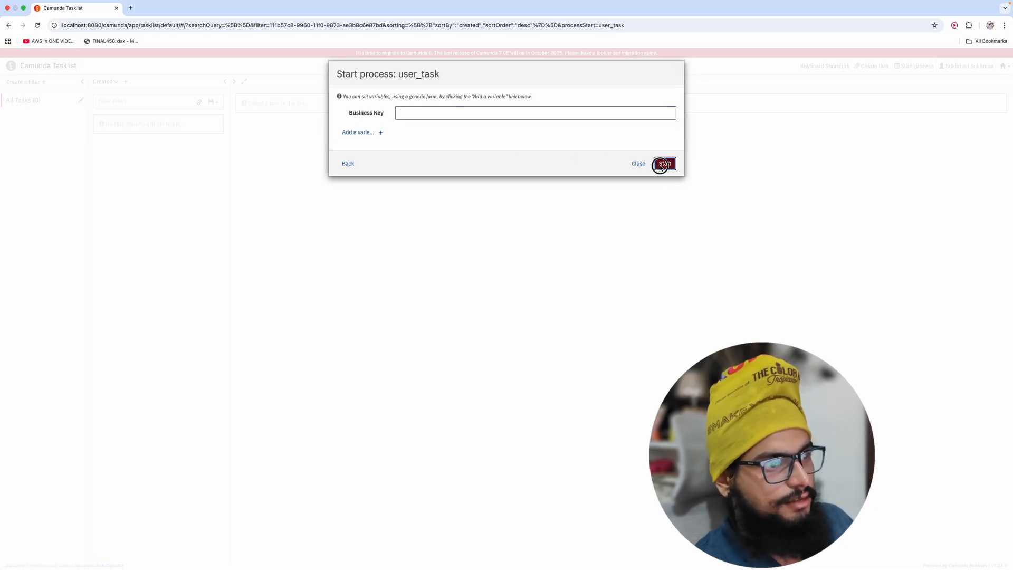
key(ctrl+Up)
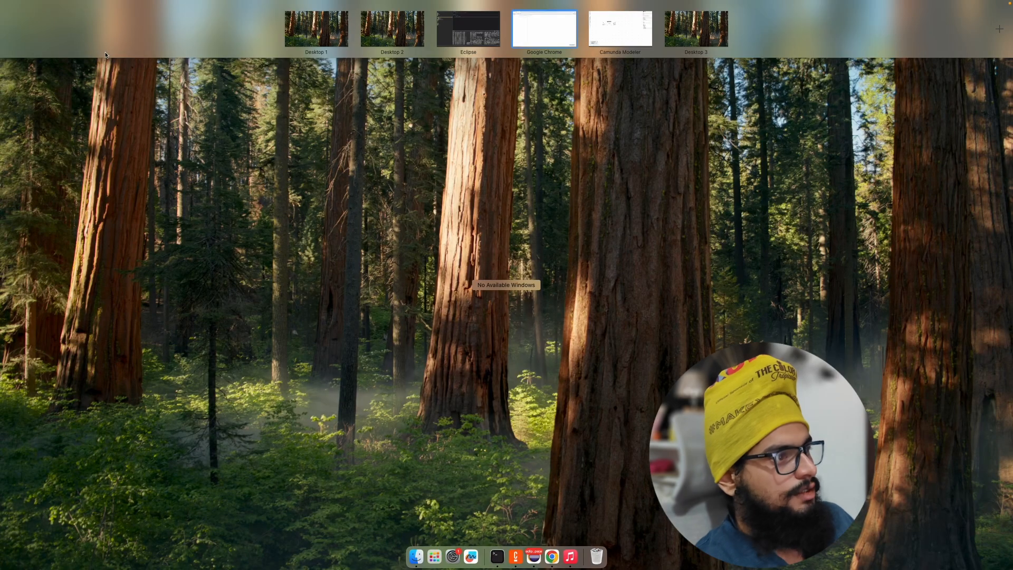
Step: Confirm in Camunda Modeler that the process ID reads user_task, then go back to the empty Tasklist
click(590, 48)
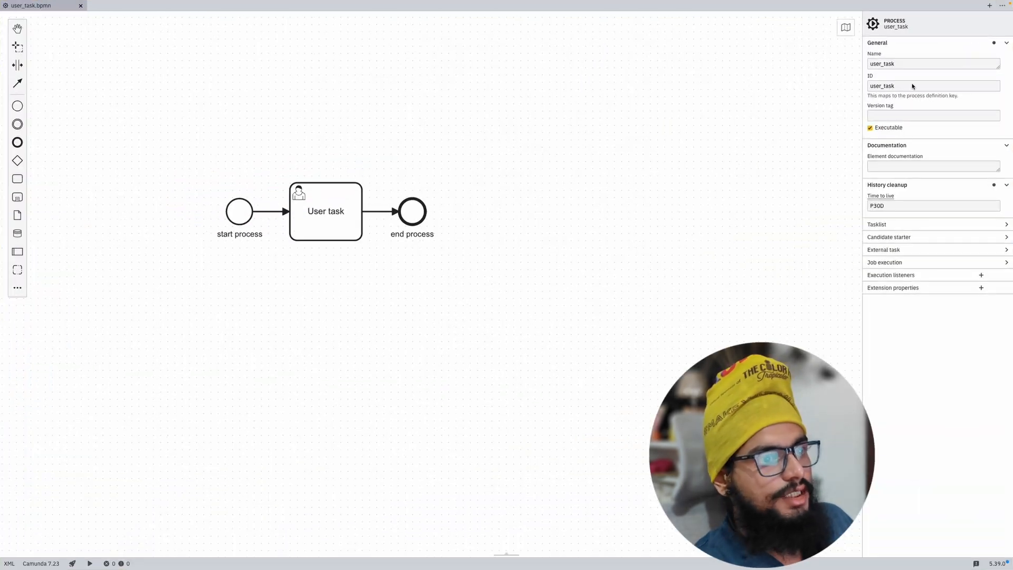
drag(913, 86, 867, 87)
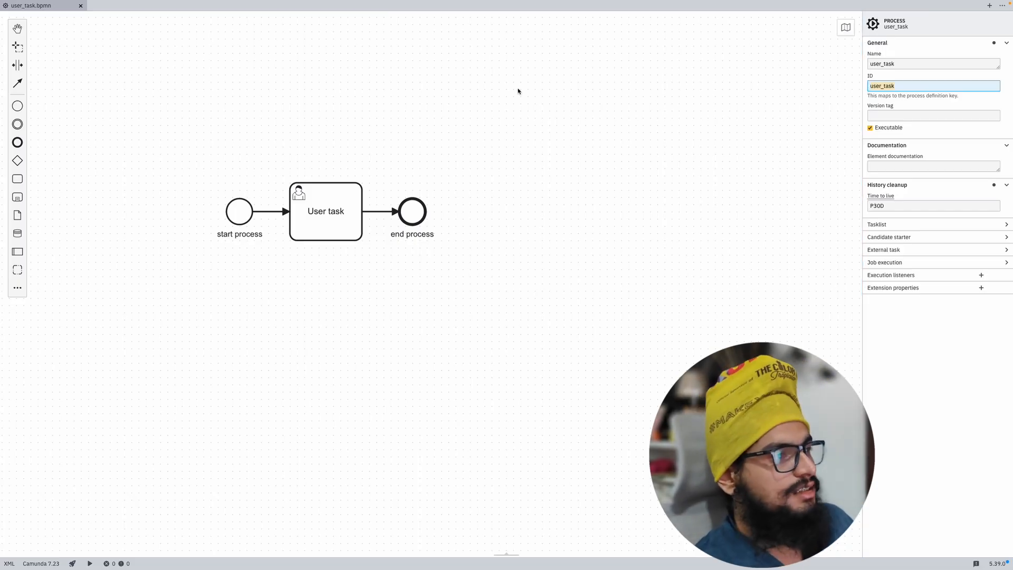
key(ctrl+Up)
click(541, 37)
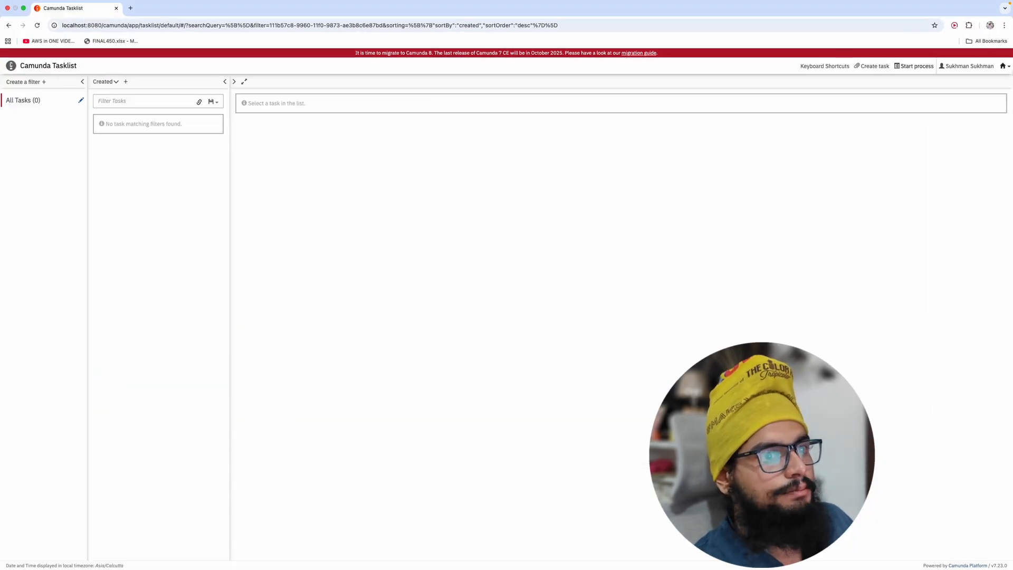
Step: Open the user_task process from Cockpit's Processes list and view its one running instance on the diagram
click(1003, 67)
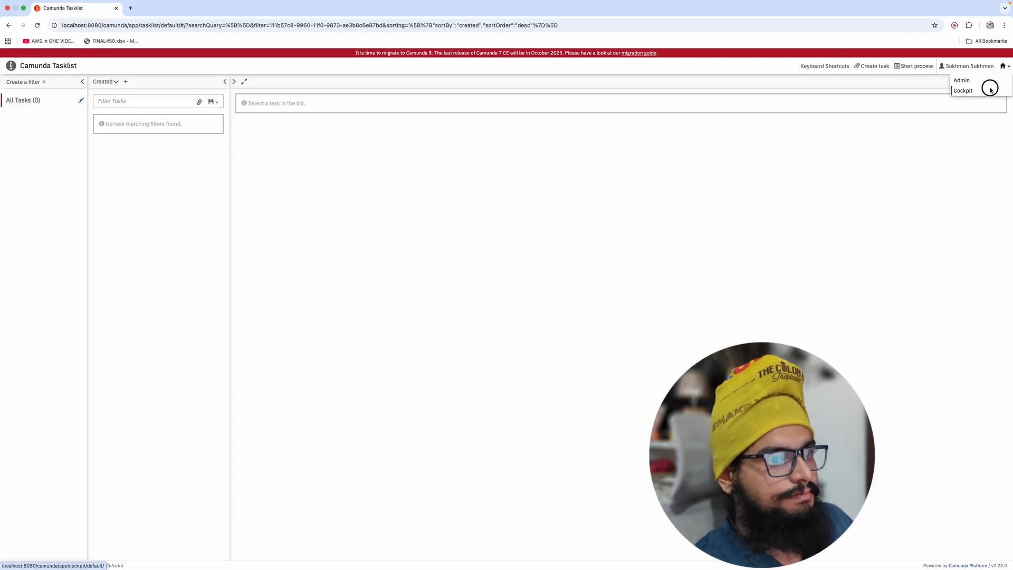
click(988, 89)
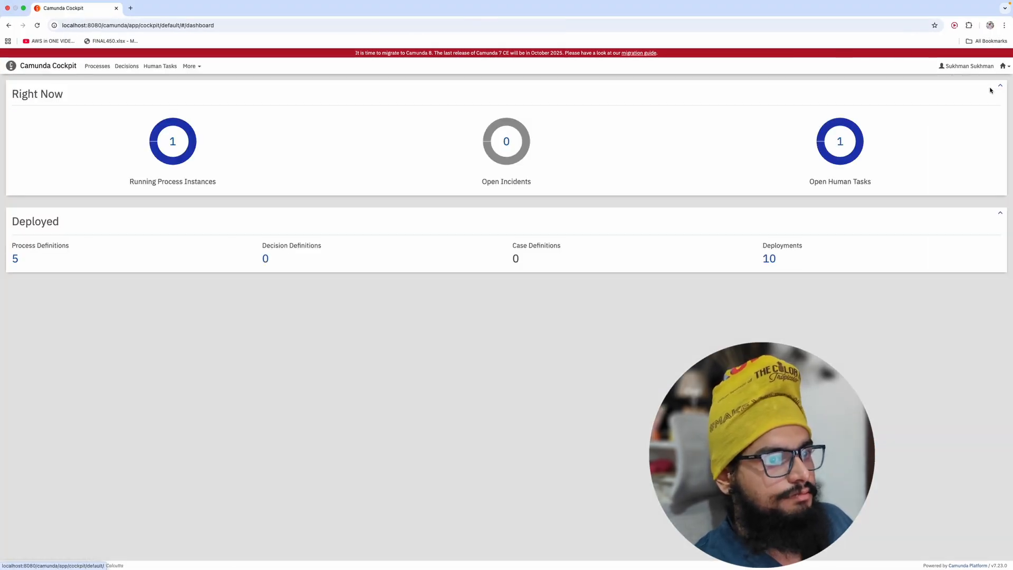
click(174, 140)
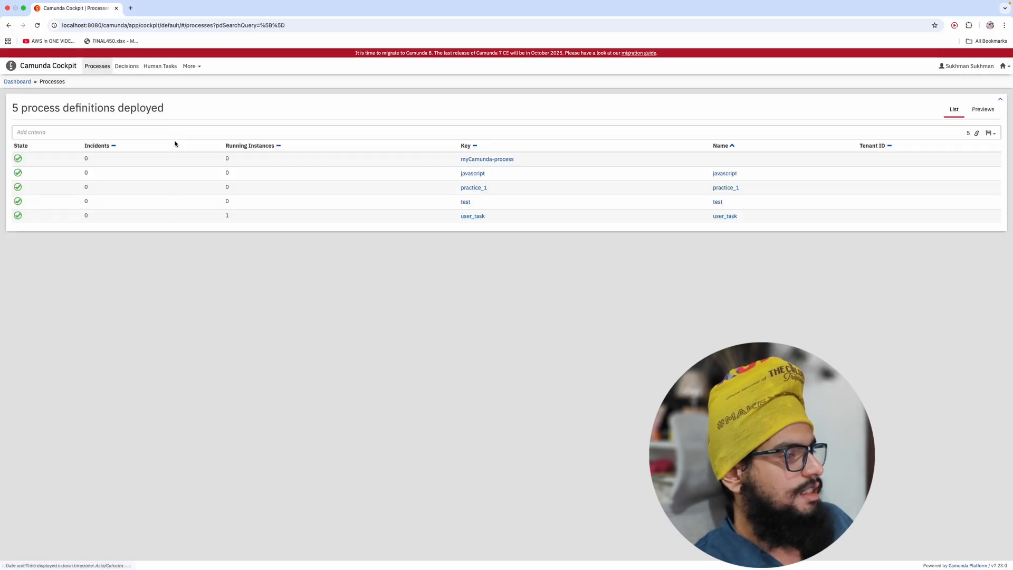
click(472, 217)
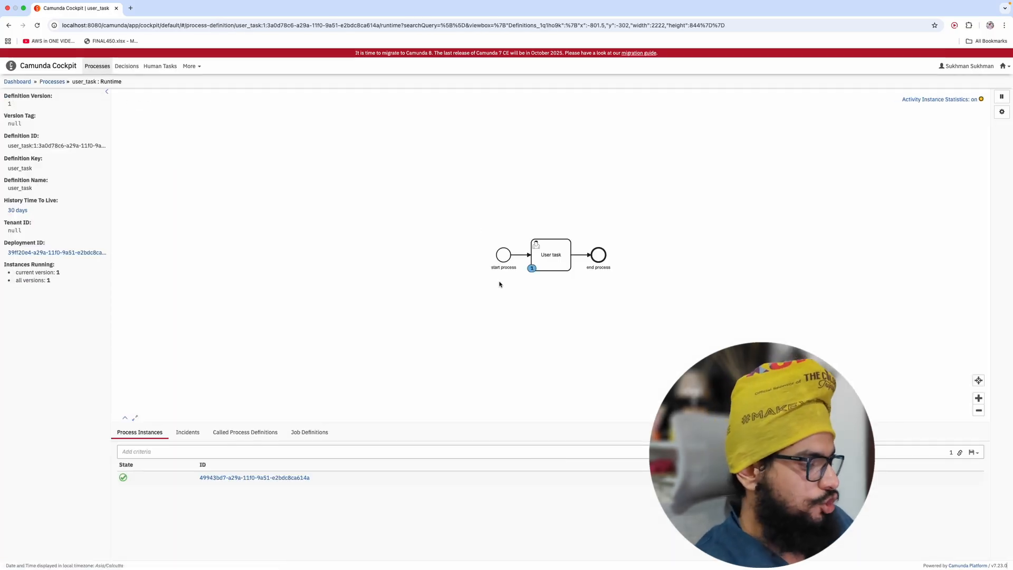
scroll(499, 282, down, 2)
scroll(500, 283, up, 5)
drag(517, 294, 415, 315)
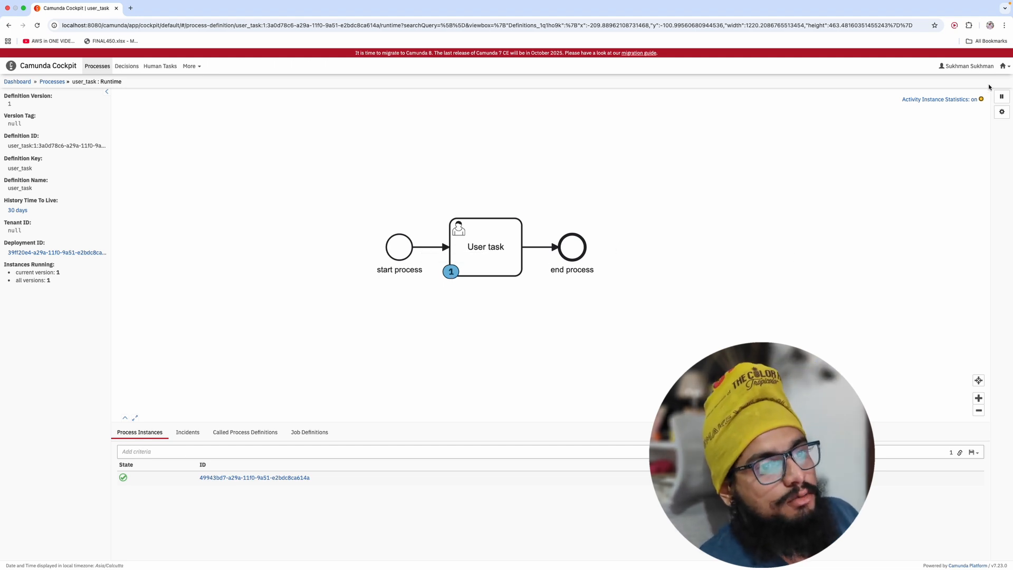
Step: Open the pending User task in Tasklist and claim it for yourself
click(1008, 68)
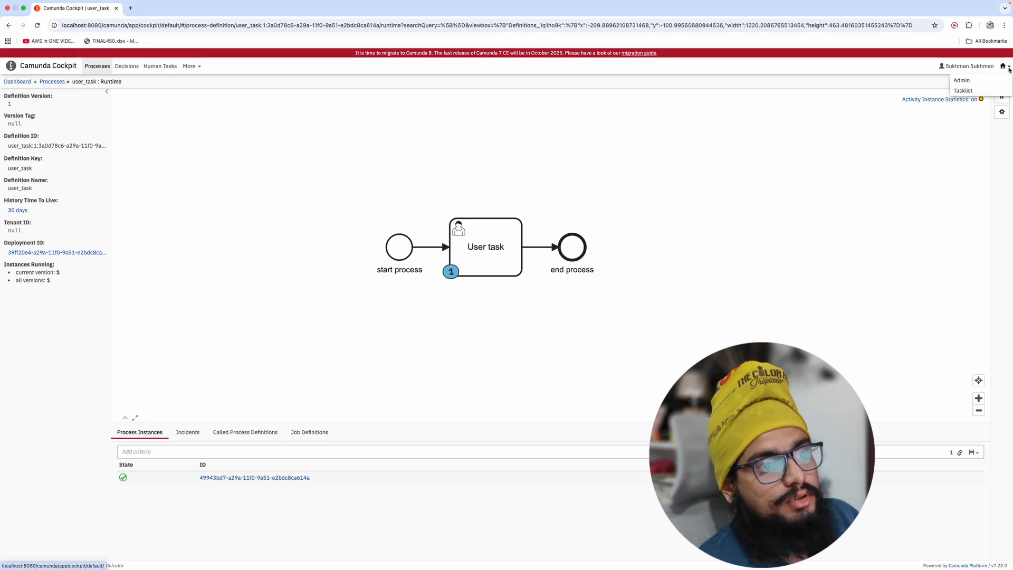
click(983, 91)
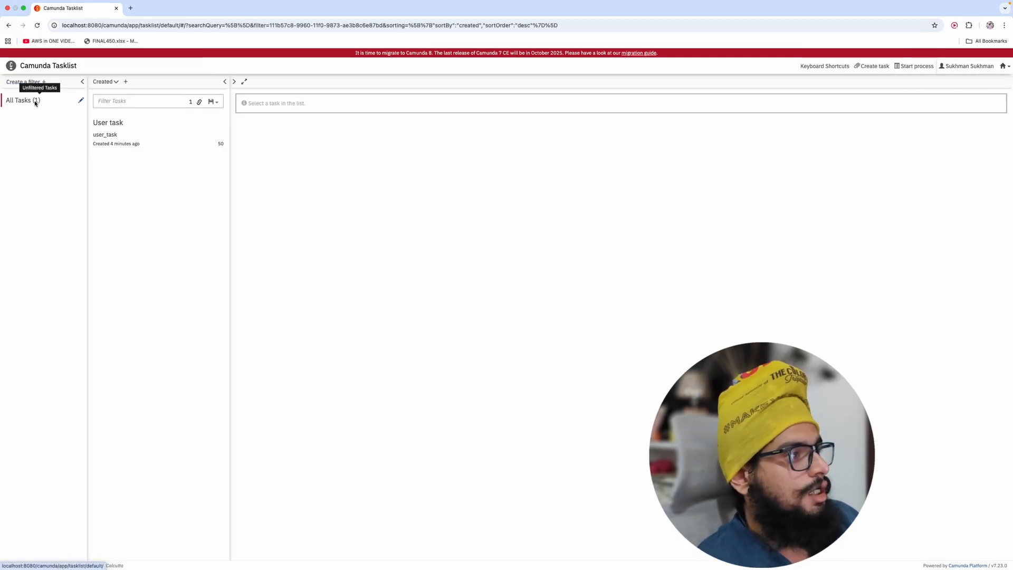
click(109, 136)
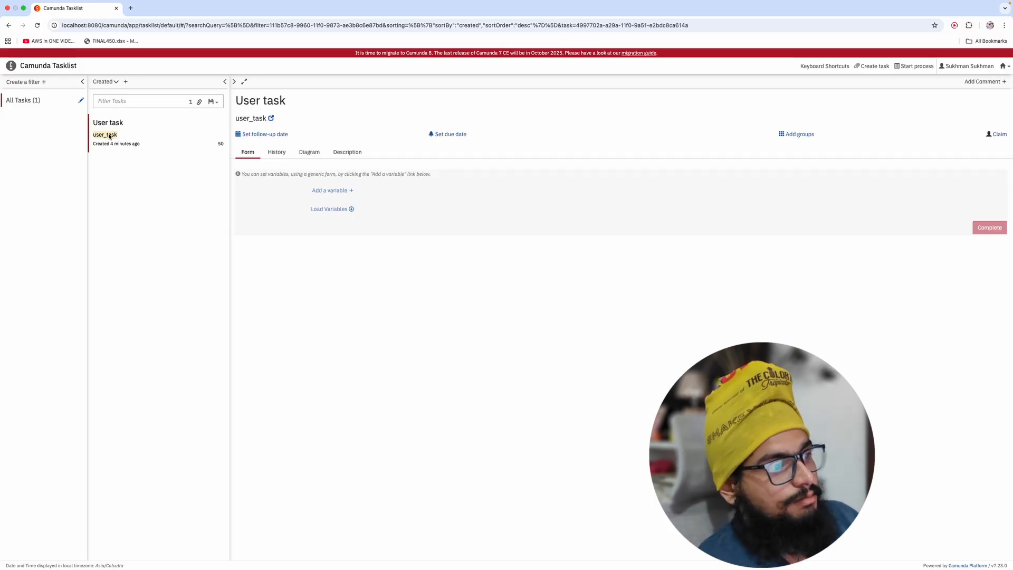
click(994, 136)
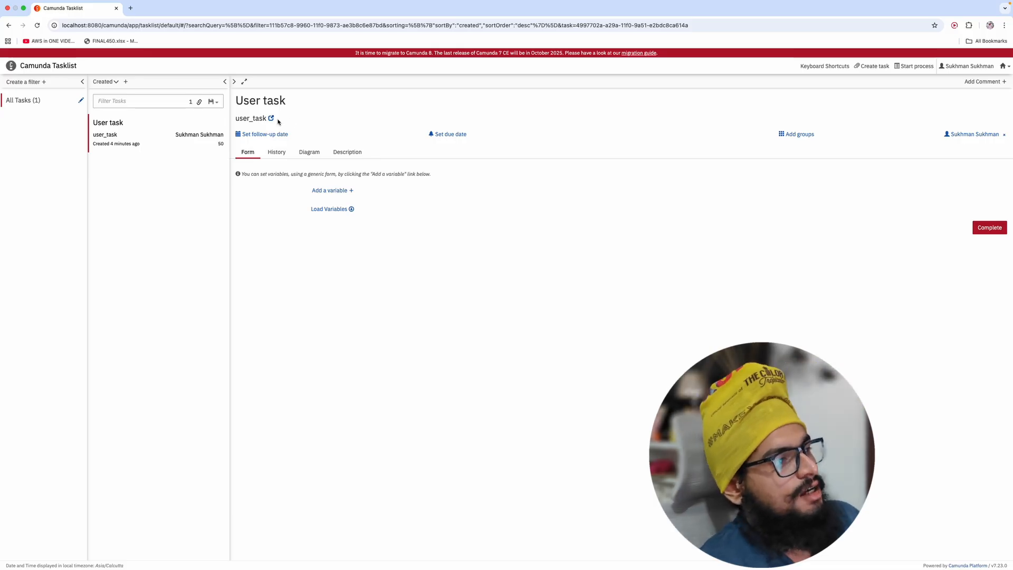
Step: Look through the task's History, Diagram and Description, then return to its Form
click(276, 153)
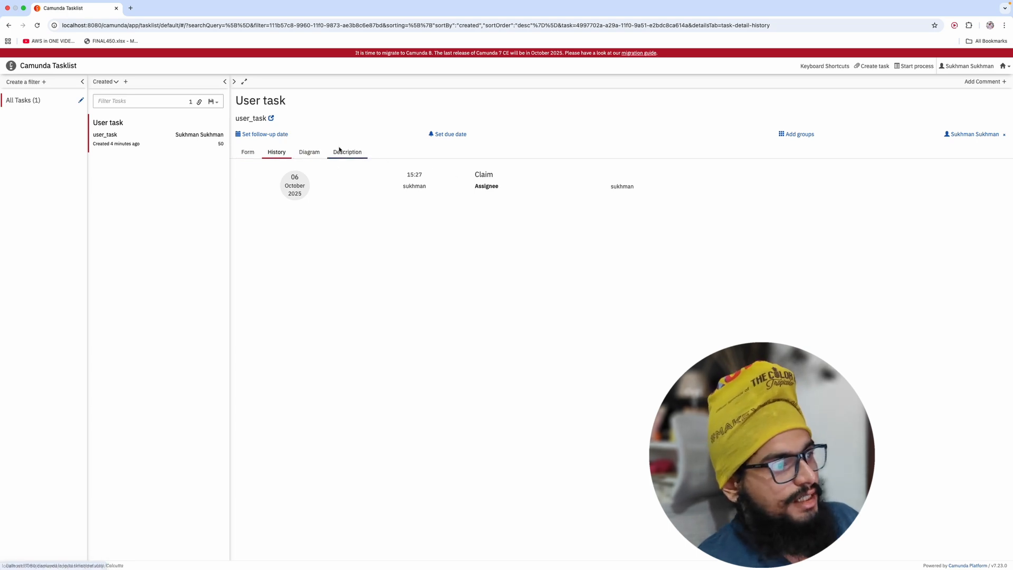
click(309, 153)
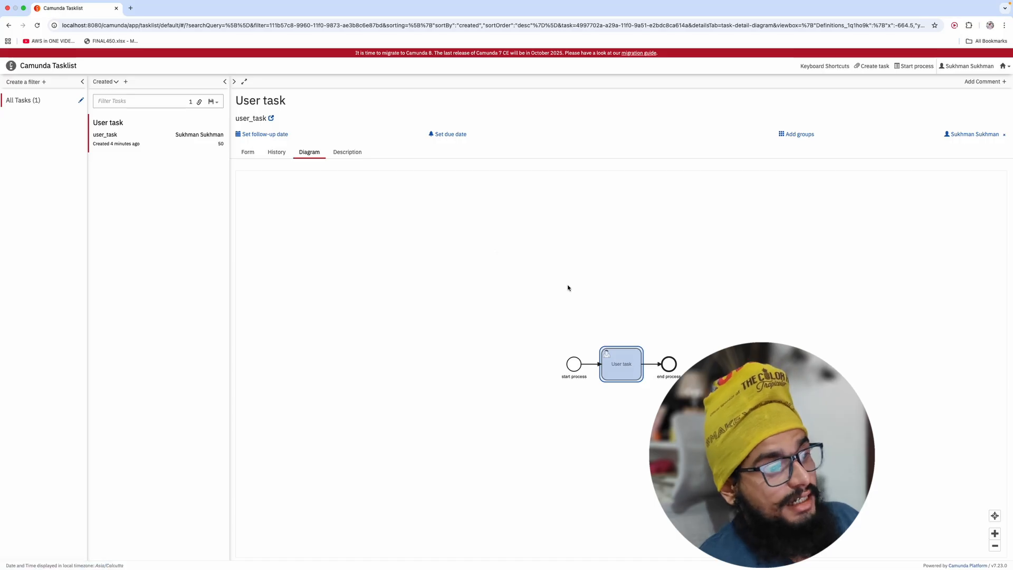
drag(568, 287, 558, 263)
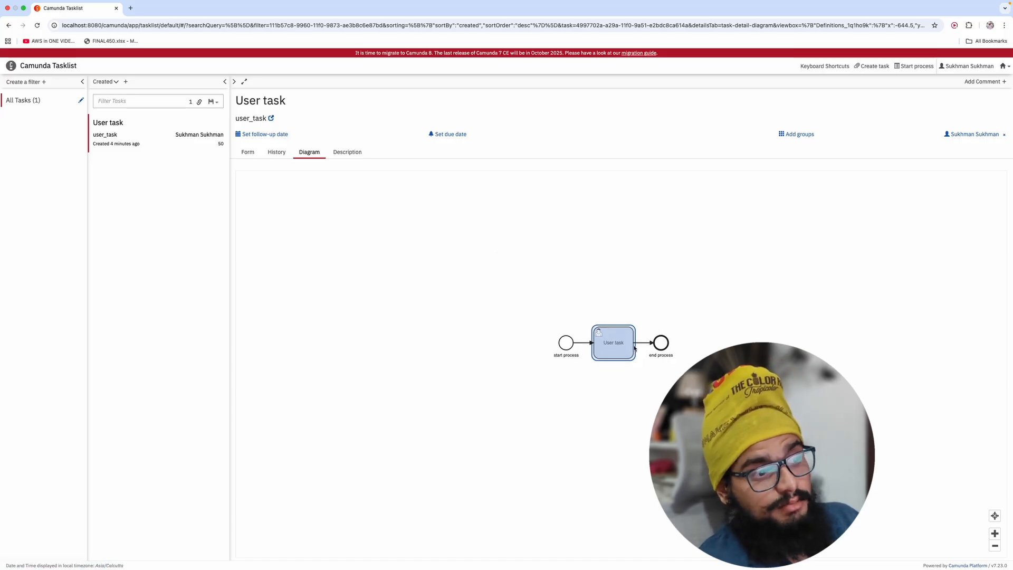
click(351, 154)
click(270, 153)
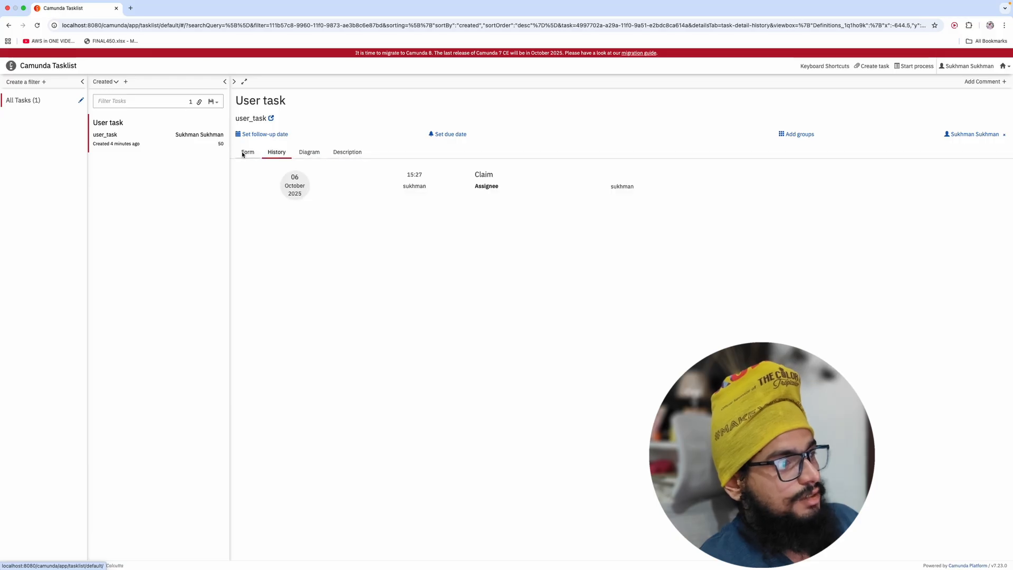
click(246, 152)
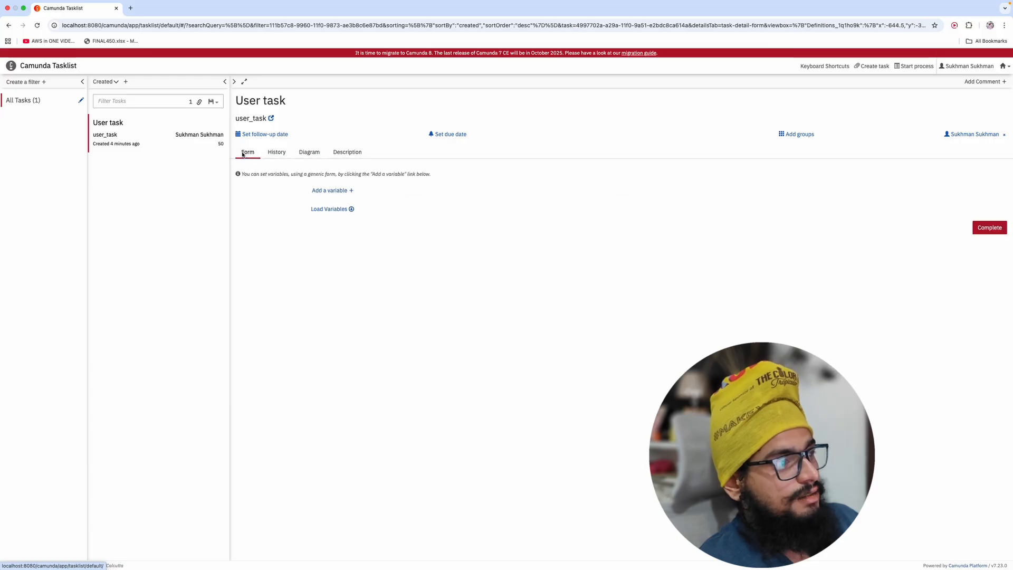
Step: Complete the claimed User task and check that Cockpit shows zero running user_task instances
click(990, 230)
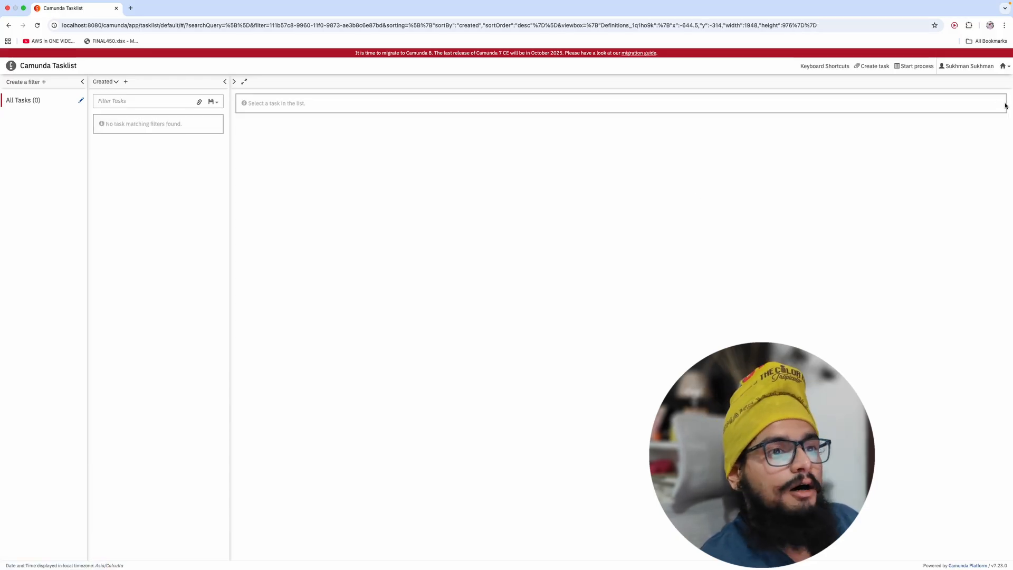
click(1008, 68)
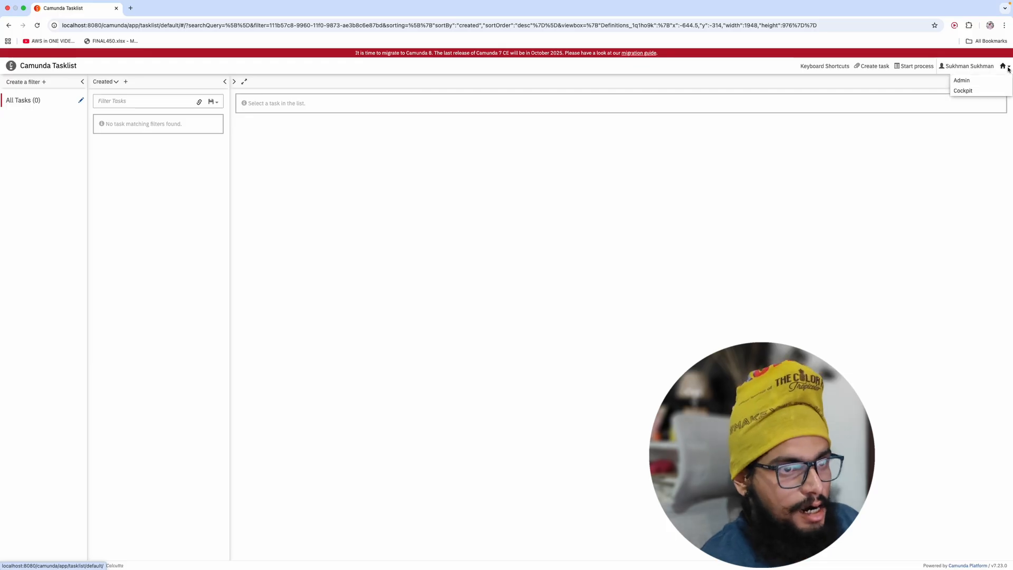
click(971, 91)
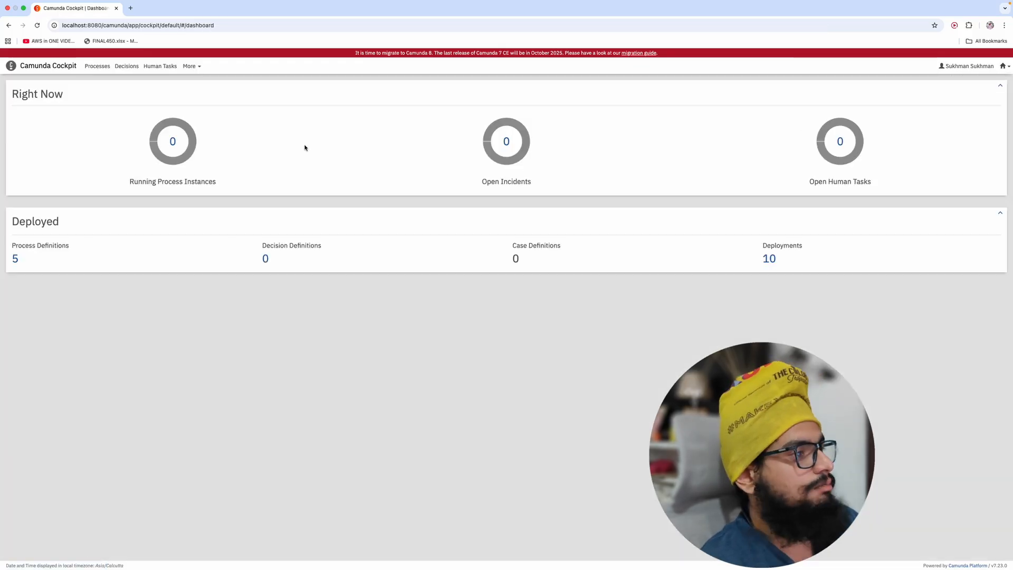
click(172, 144)
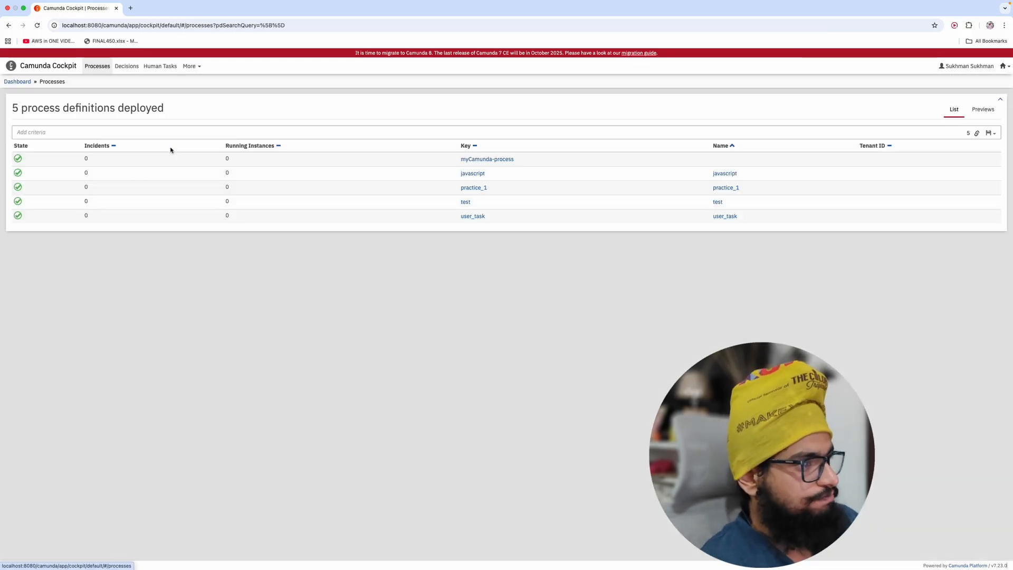
click(475, 216)
drag(475, 212, 475, 204)
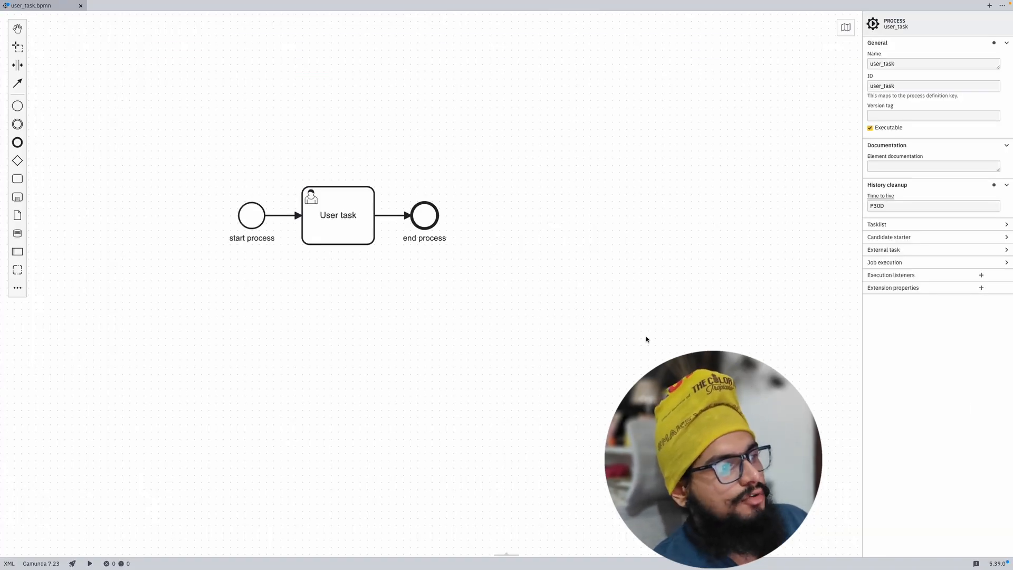
Step: Select the User task and review its available form types without changing them
click(367, 236)
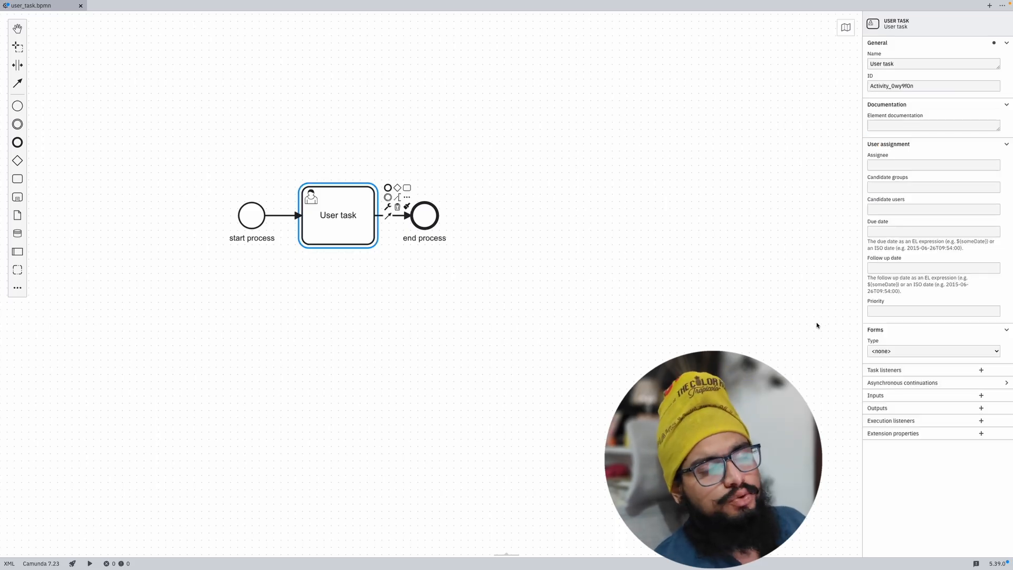
click(880, 352)
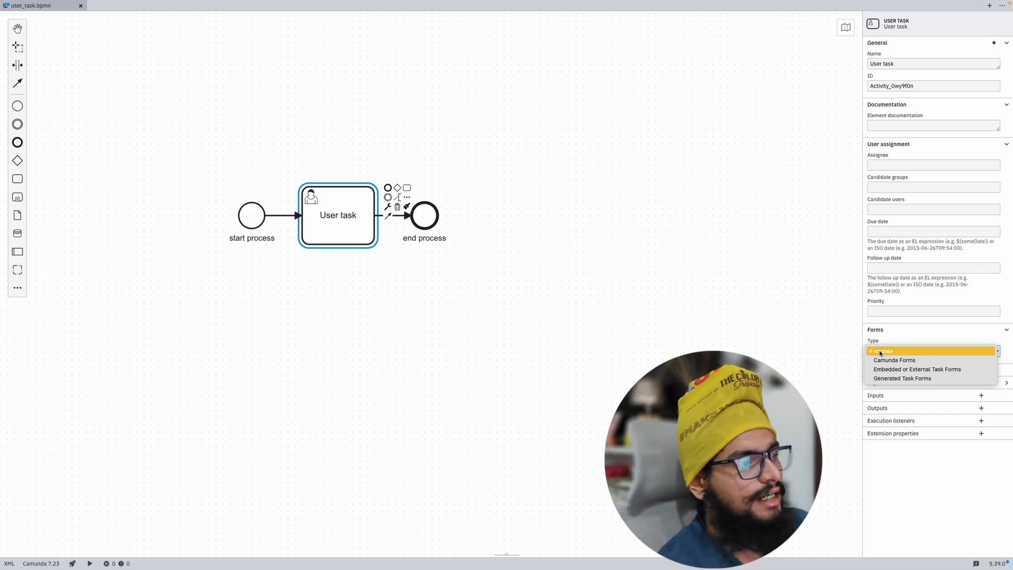
click(795, 313)
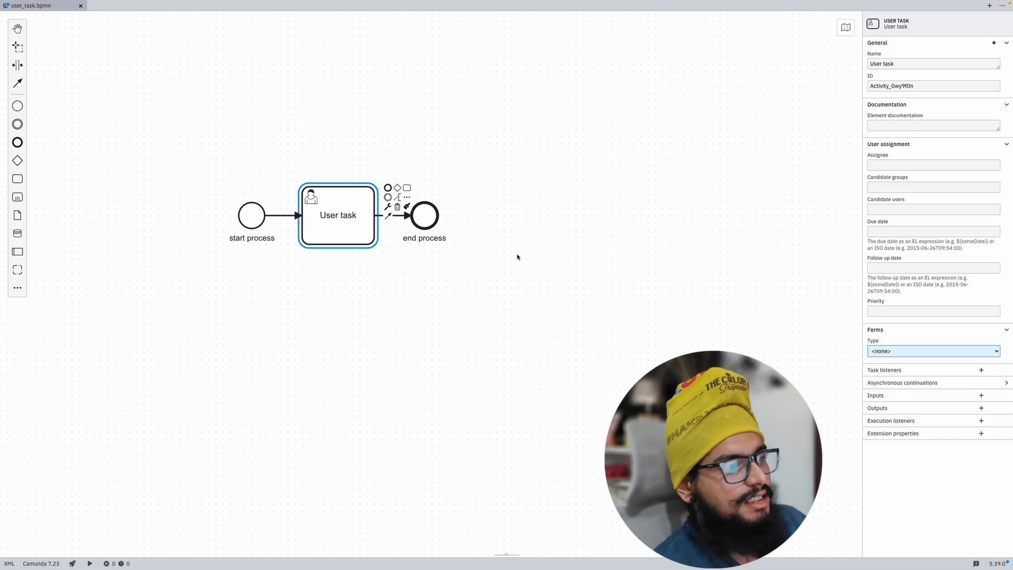
click(368, 260)
click(346, 216)
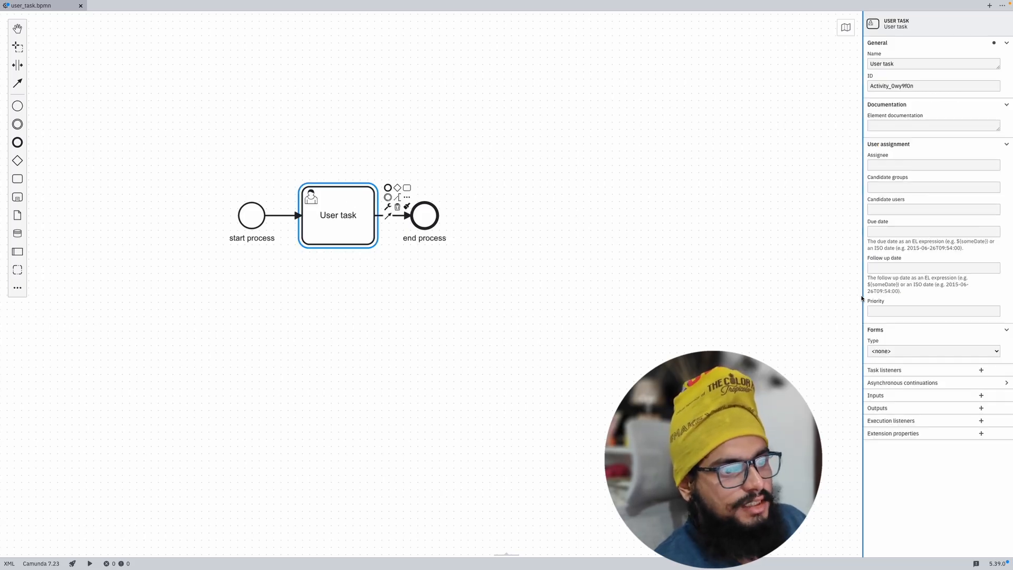
Step: Set the form type to Generated Task Forms and add one new form field
drag(864, 295, 827, 296)
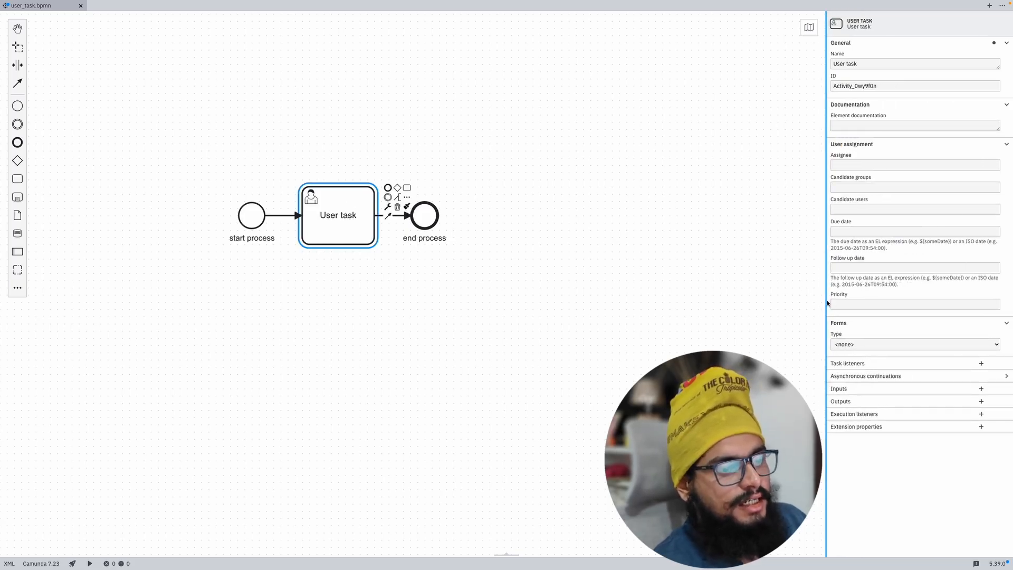
click(876, 346)
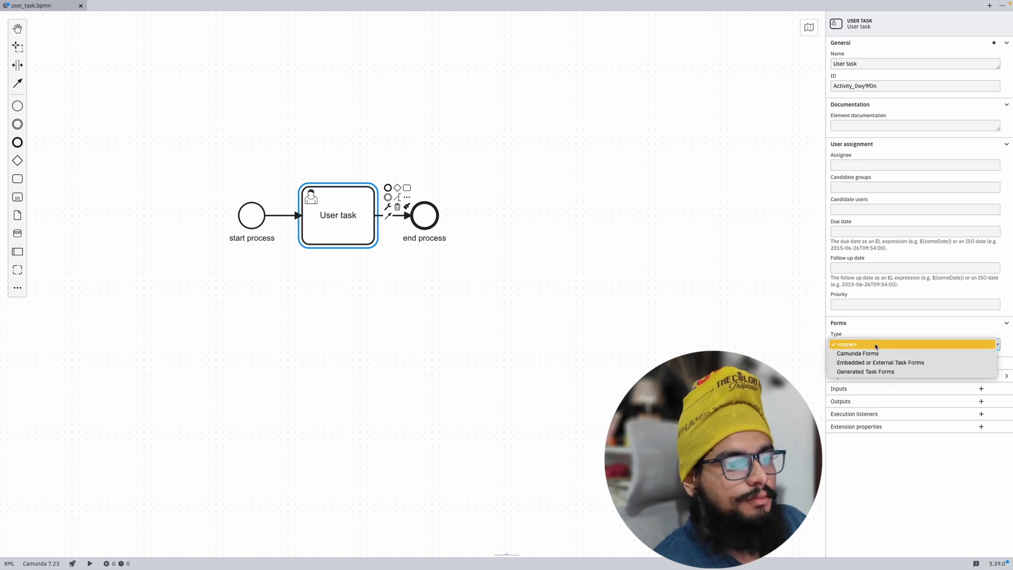
click(886, 373)
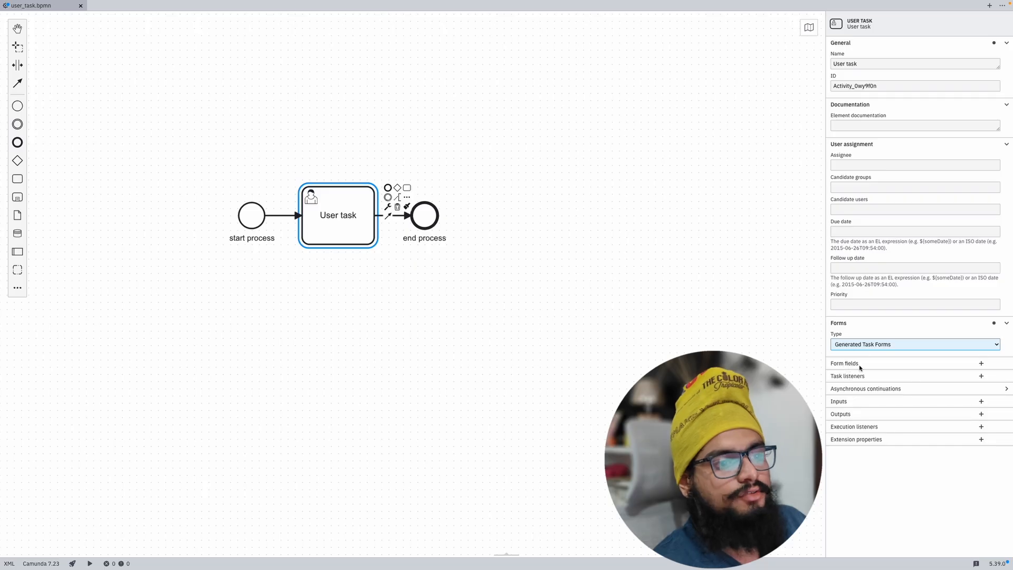
click(981, 363)
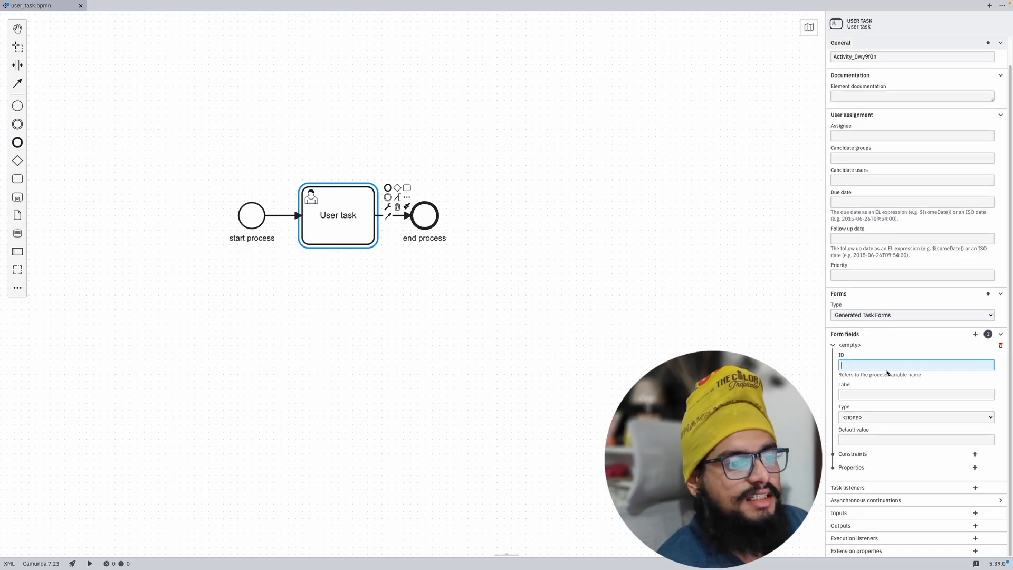
Step: Give the first form field ID 'Name', label 'Uesr name' and type string
text(N)
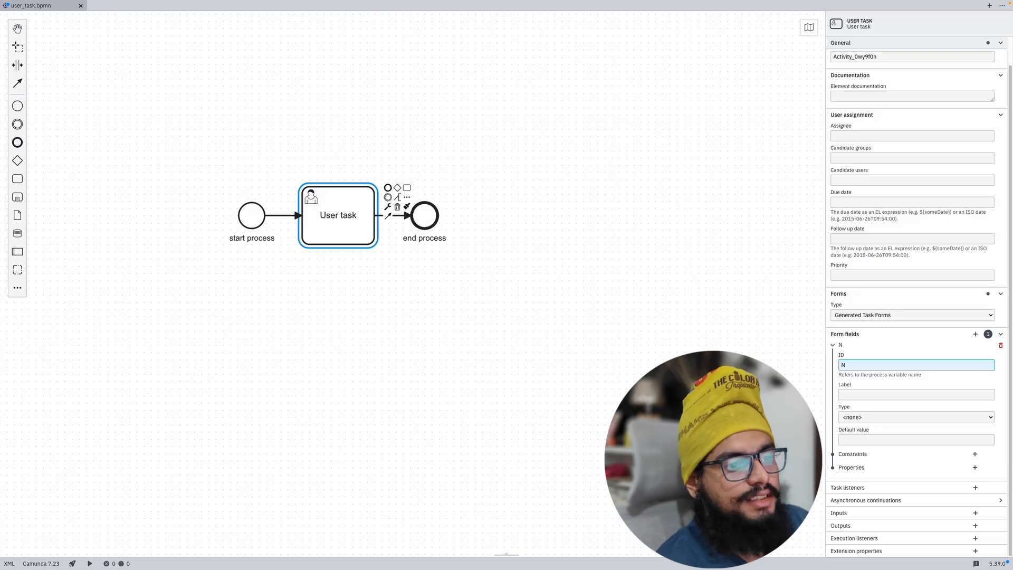
text(ame)
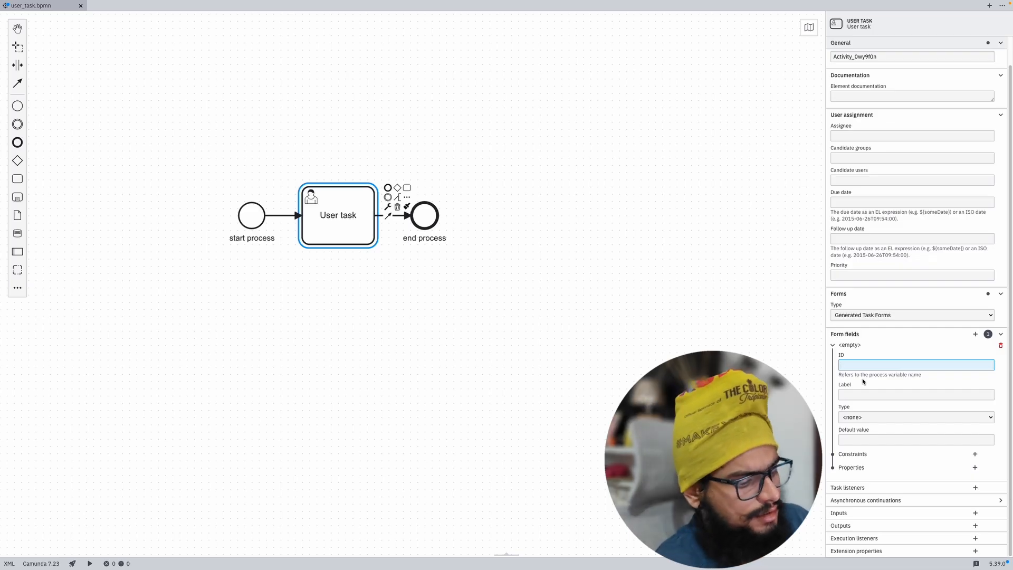
text(Name)
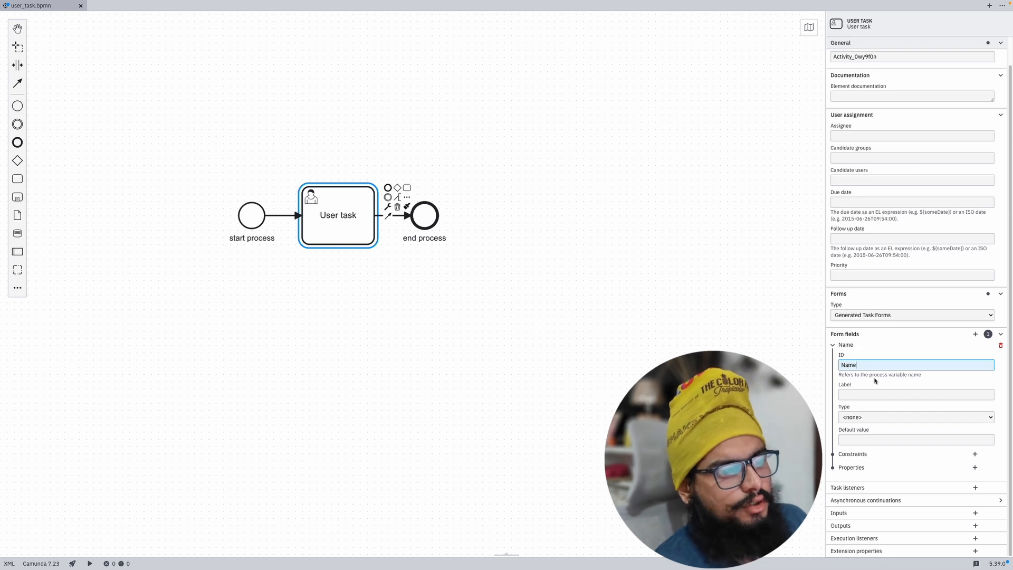
click(858, 394)
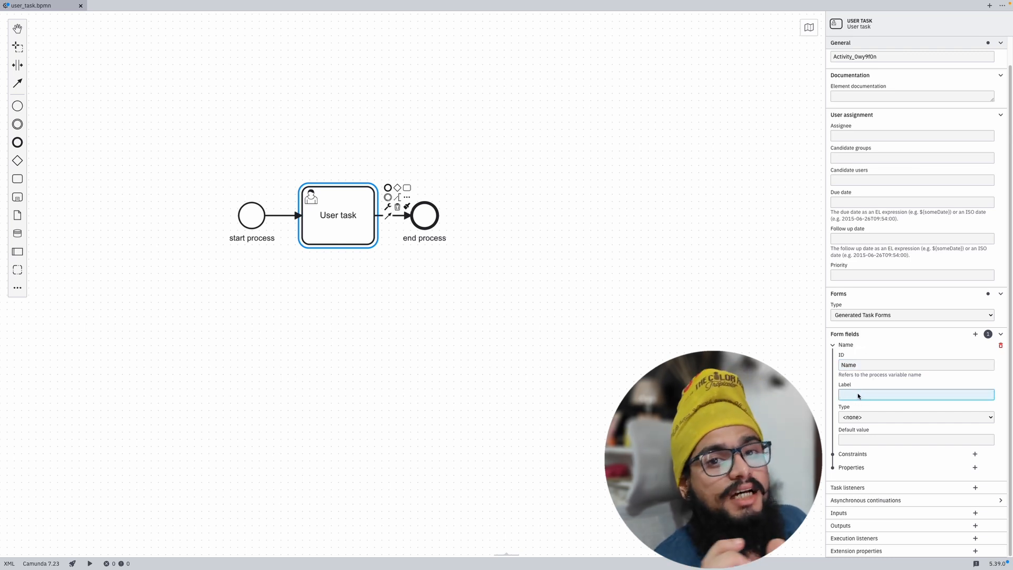
text(U)
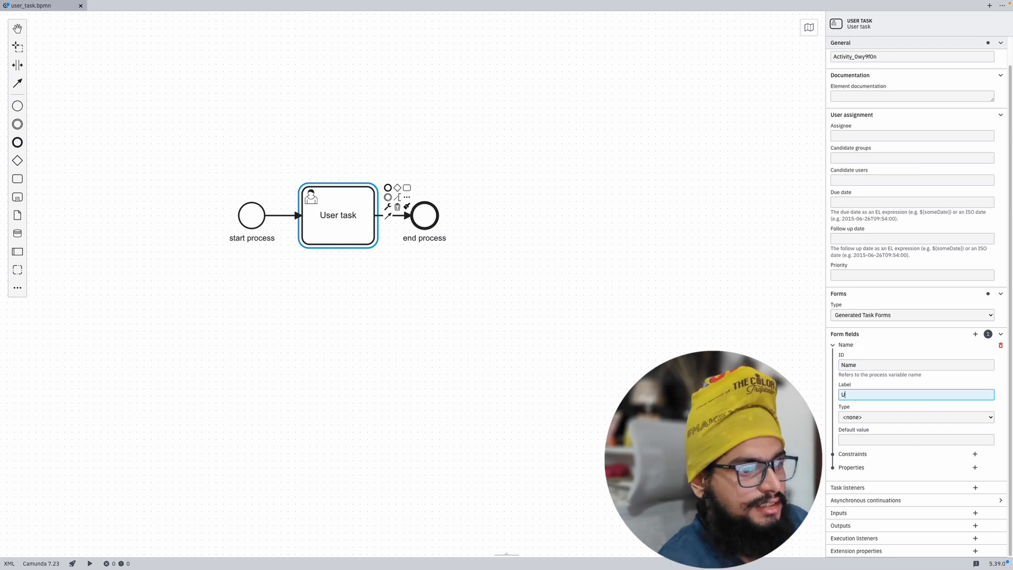
text(esr name)
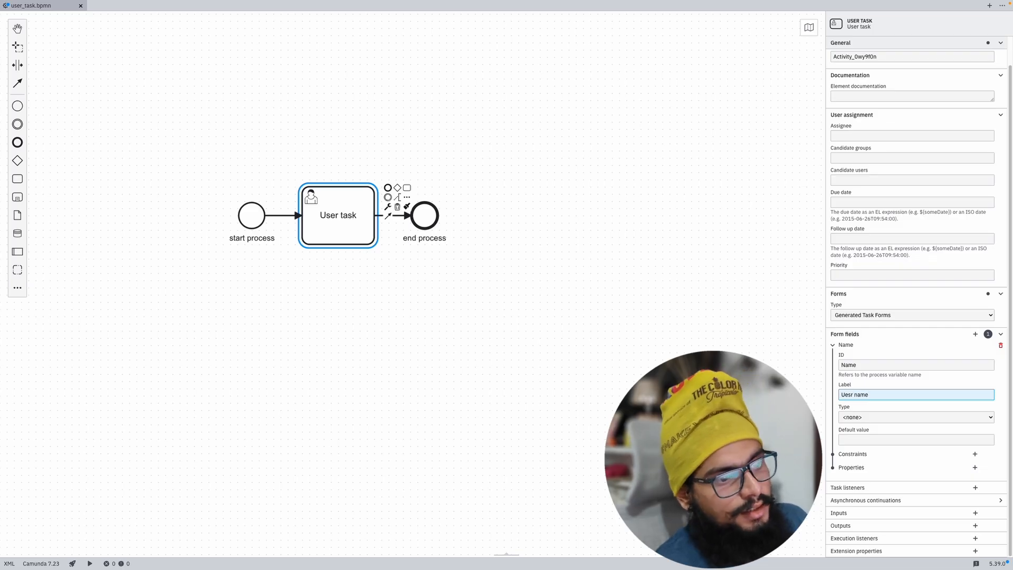
click(857, 418)
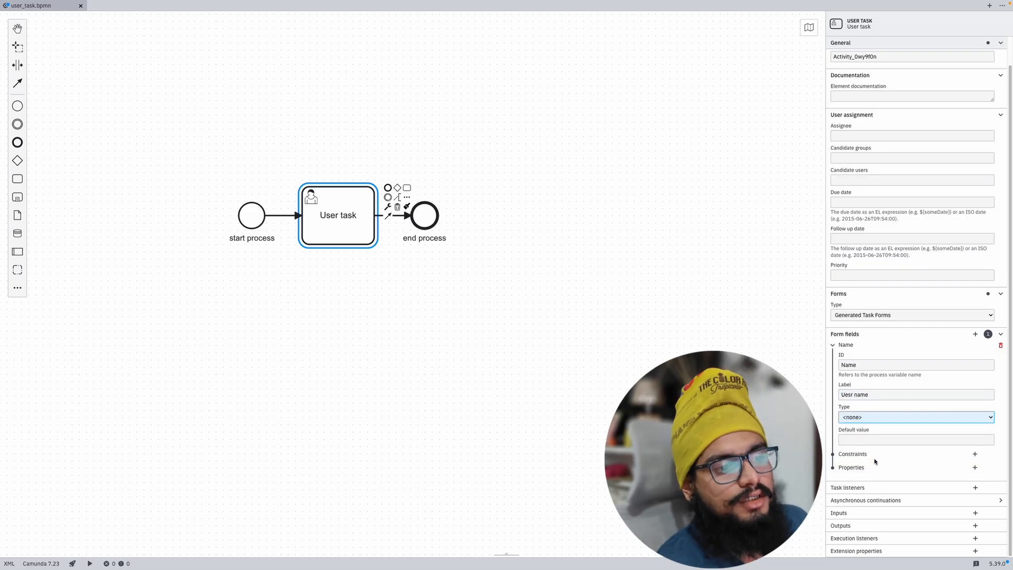
click(871, 462)
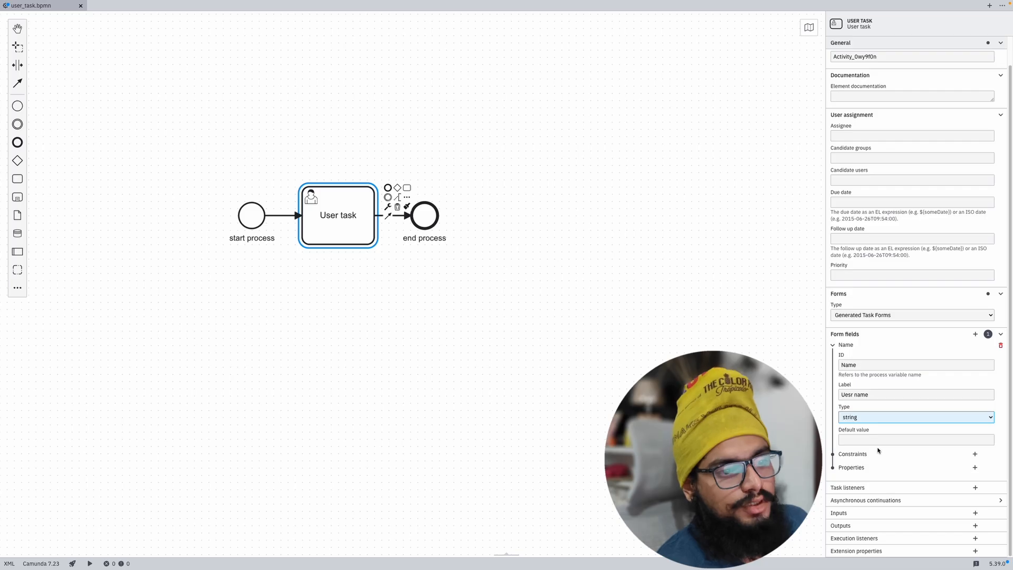
Step: Add a second form field with ID 'age', label 'User age' and type long
click(975, 335)
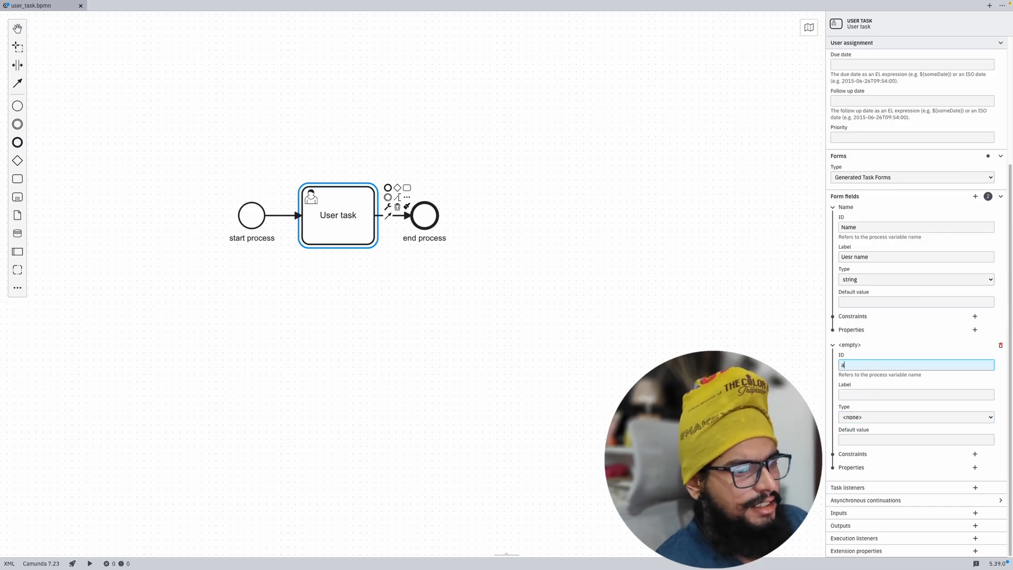
text(age)
click(864, 397)
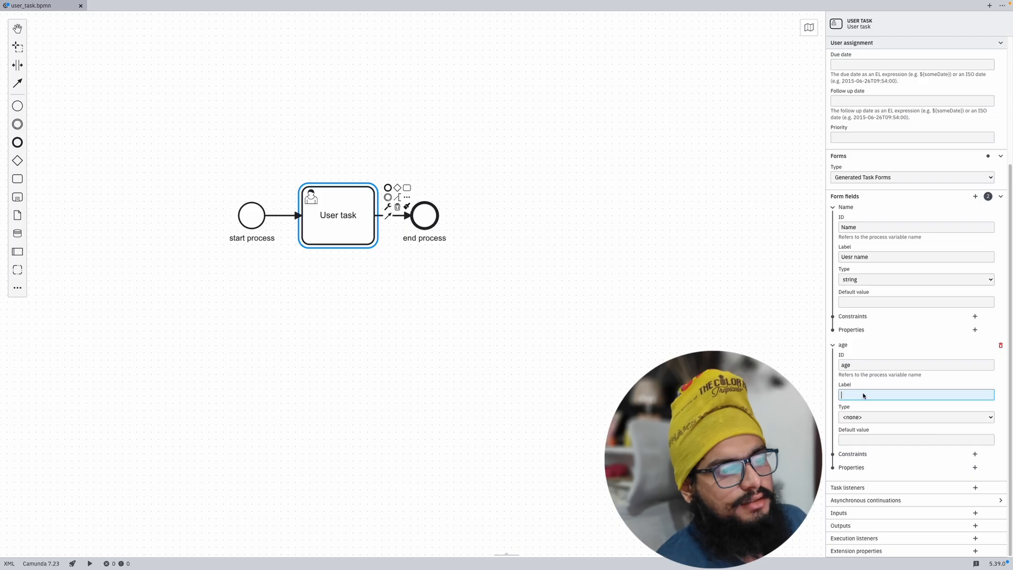
text(User age)
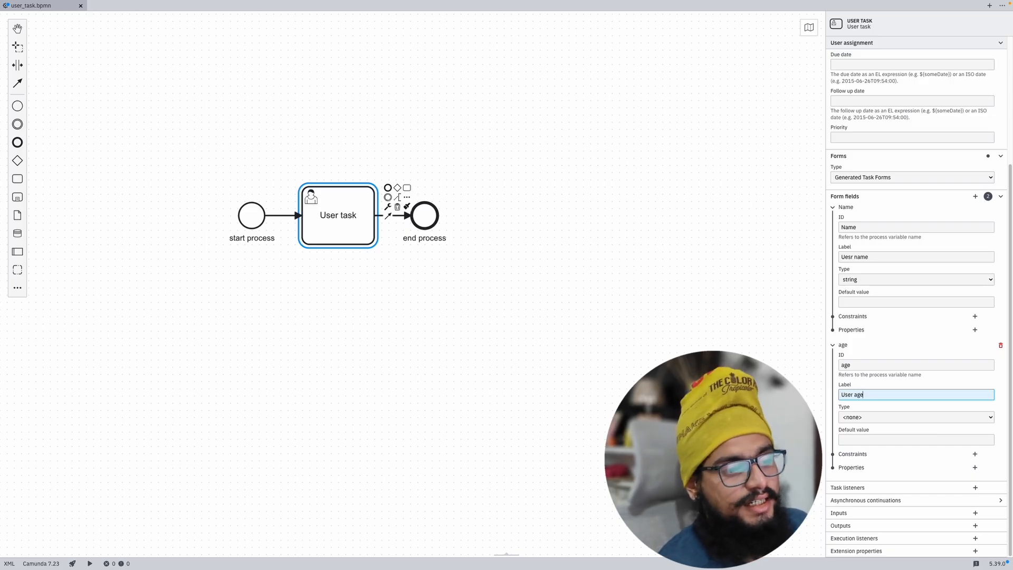
click(844, 365)
double_click(843, 366)
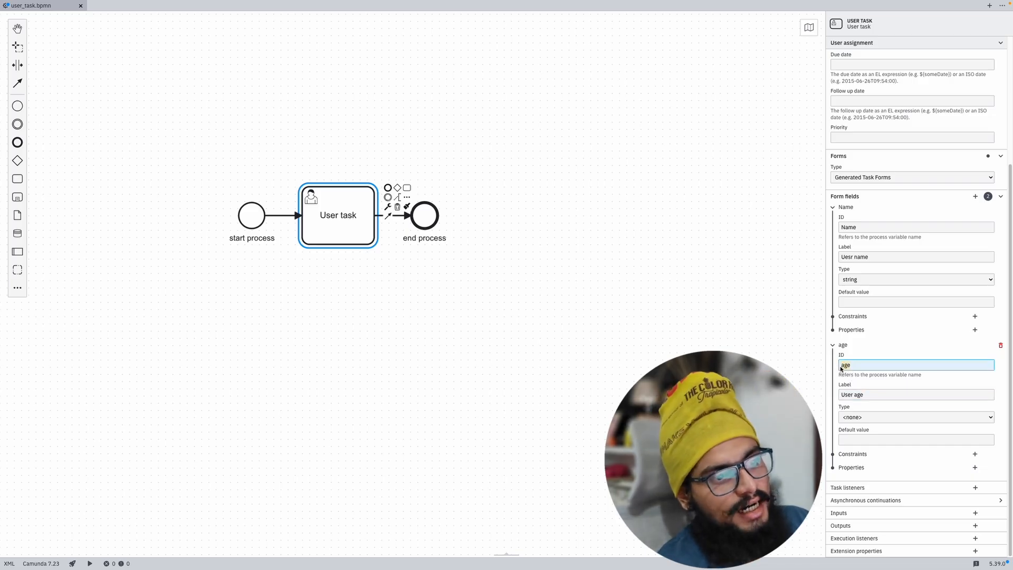
click(863, 417)
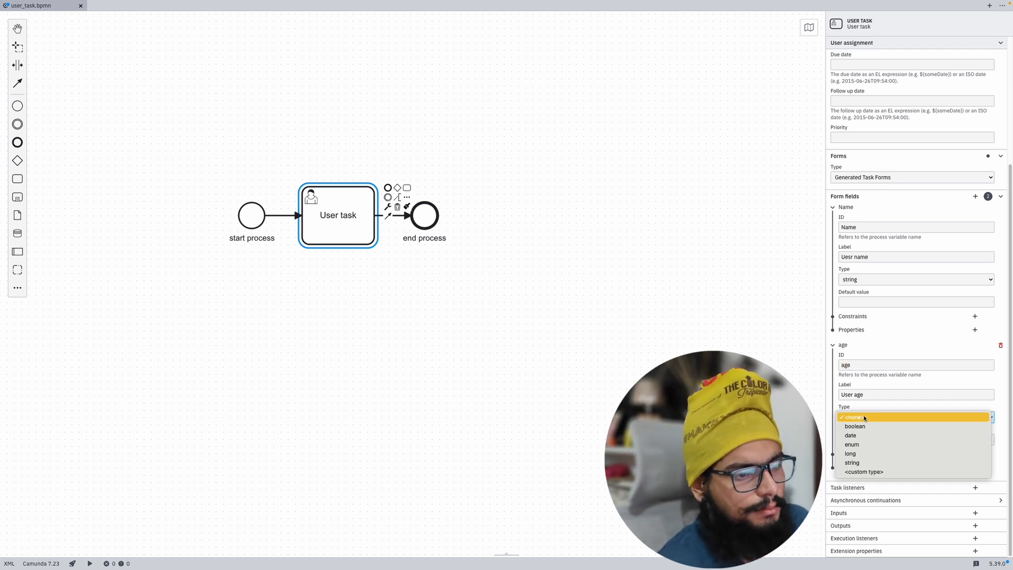
click(869, 453)
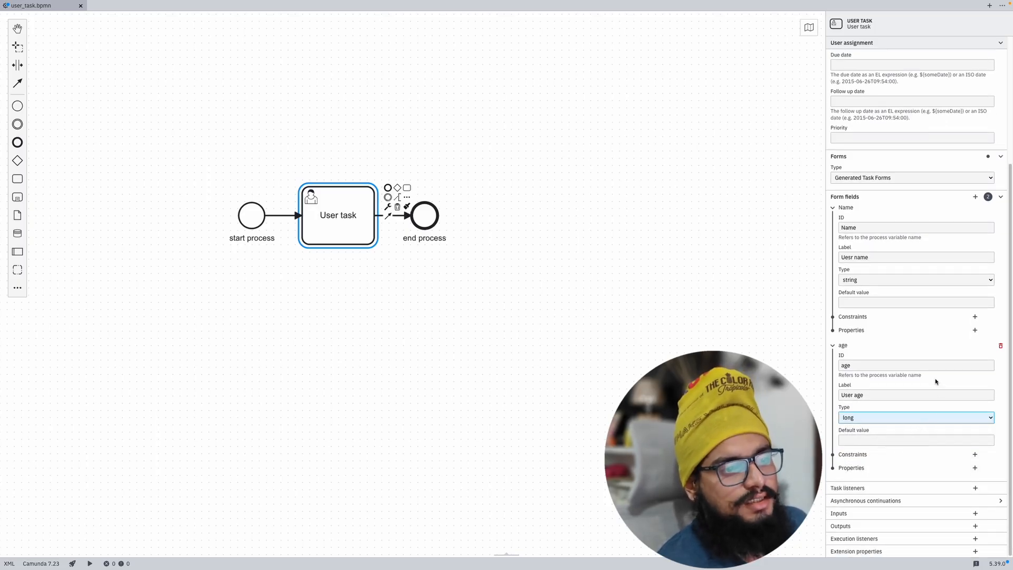
Step: Add a third field with ID 'address', label 'User address' and type string, then collapse the age field
click(975, 196)
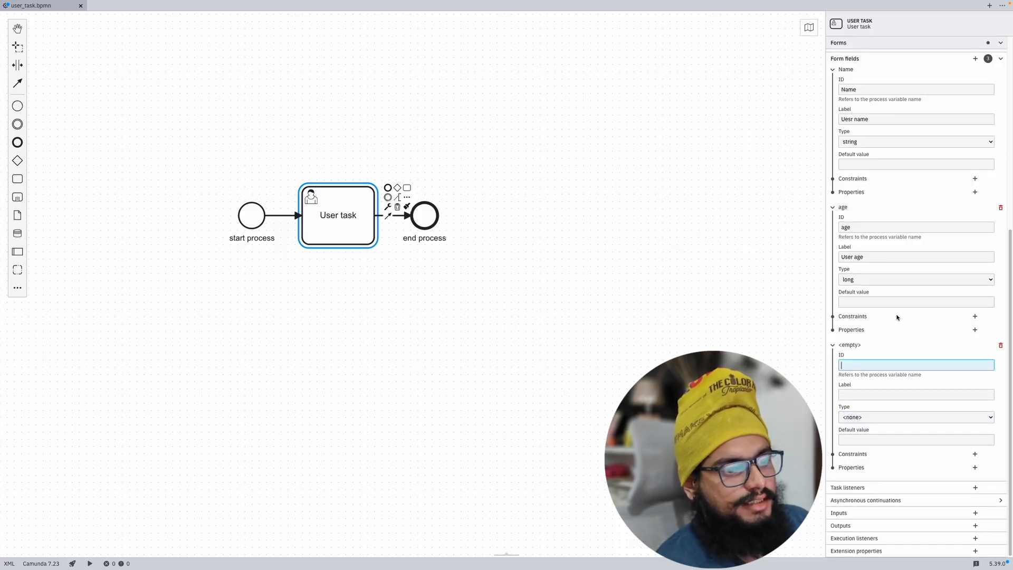
text(address)
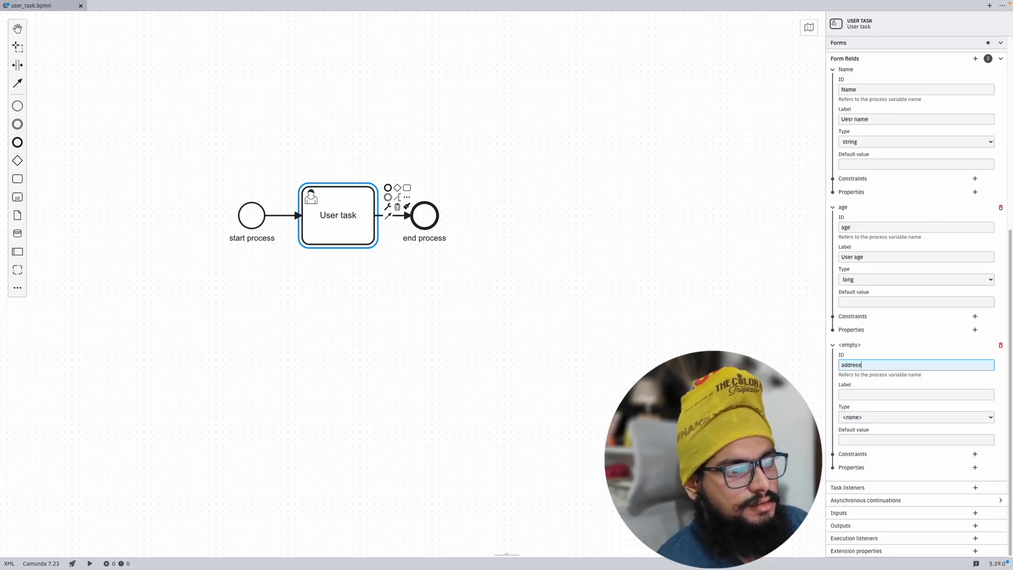
click(883, 397)
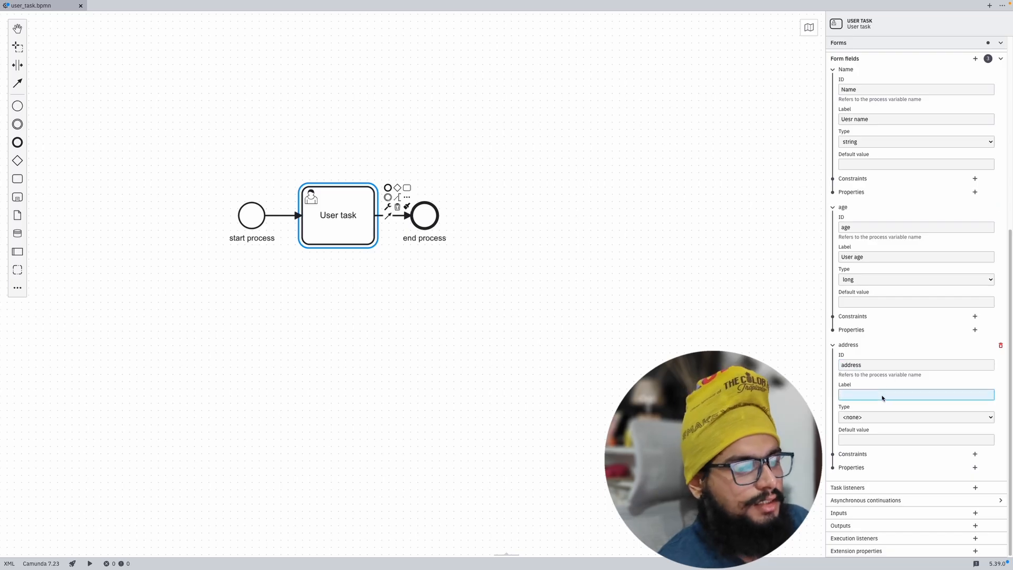
text(User ad)
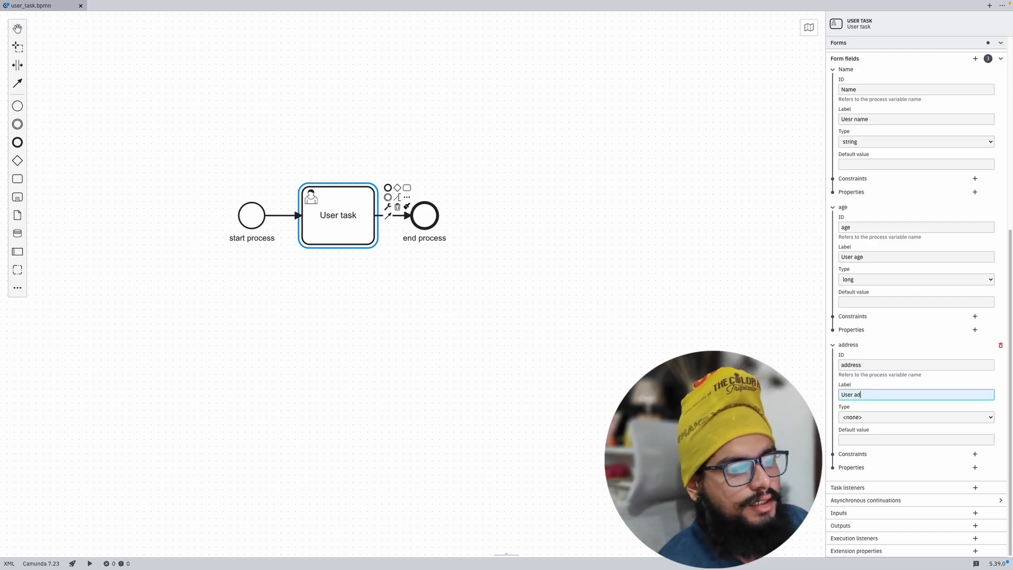
text(dress)
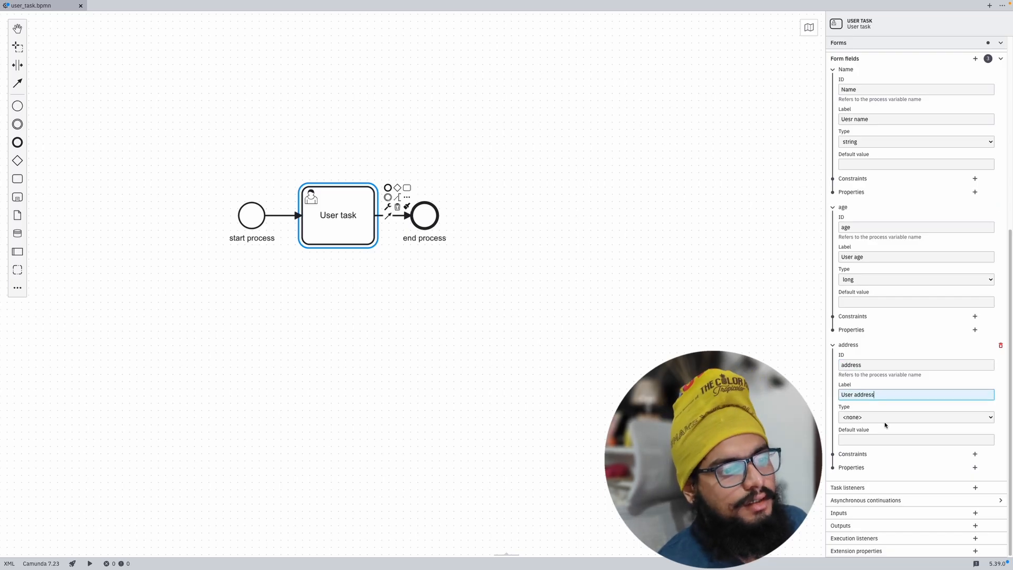
click(881, 418)
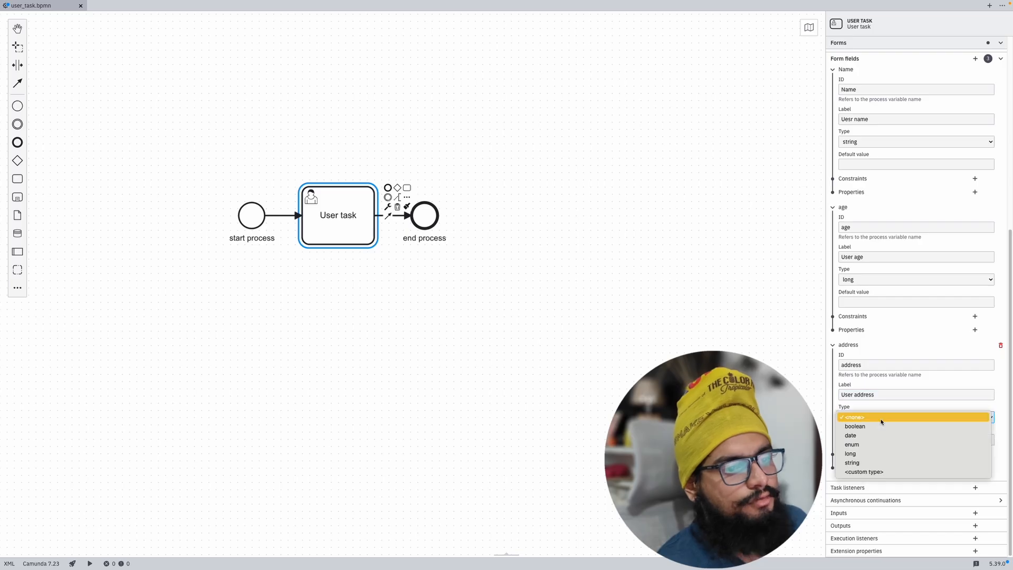
click(884, 463)
click(885, 439)
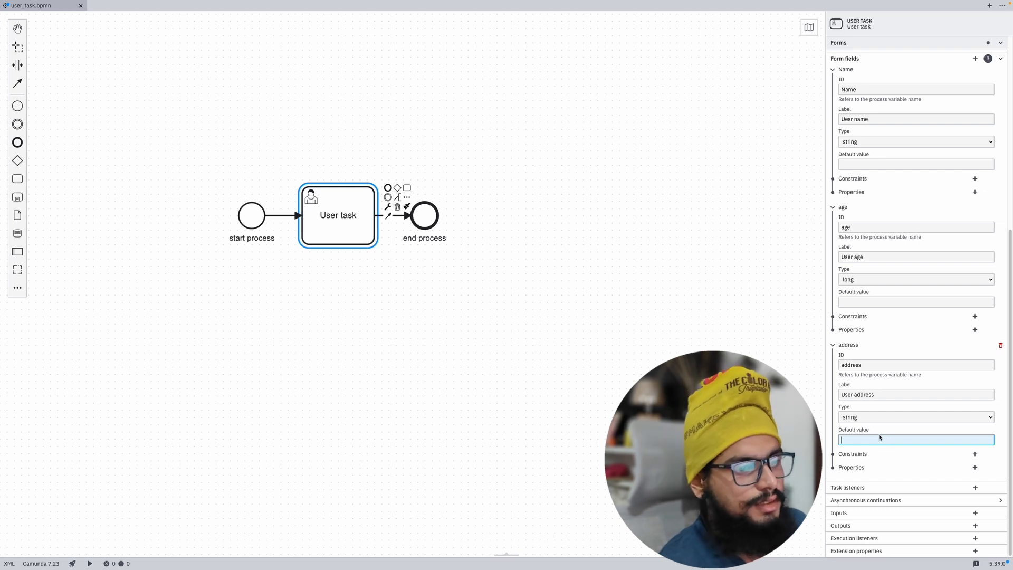
click(833, 209)
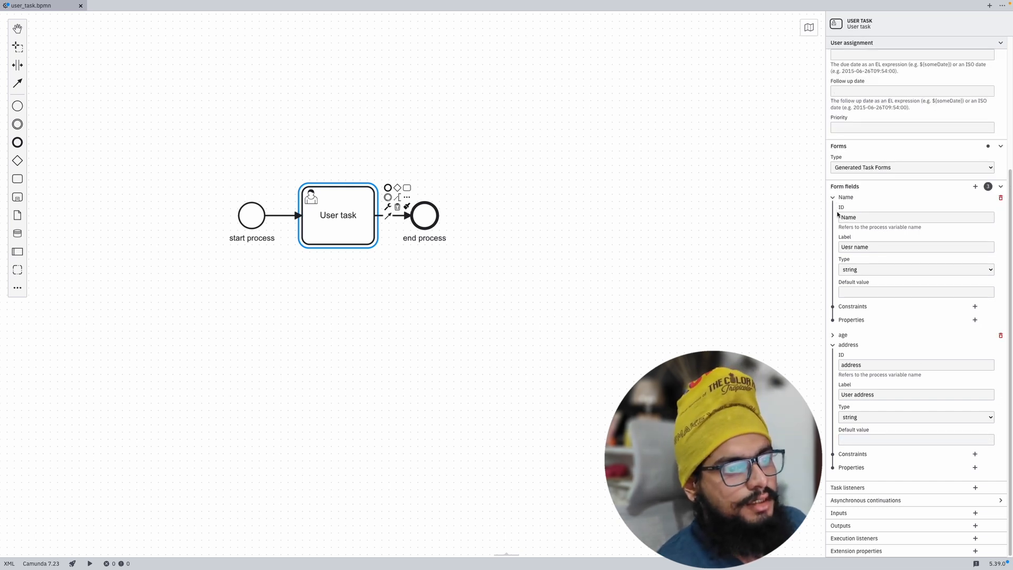
Step: Change the first form field's ID from 'Name' to lowercase 'name'
click(833, 197)
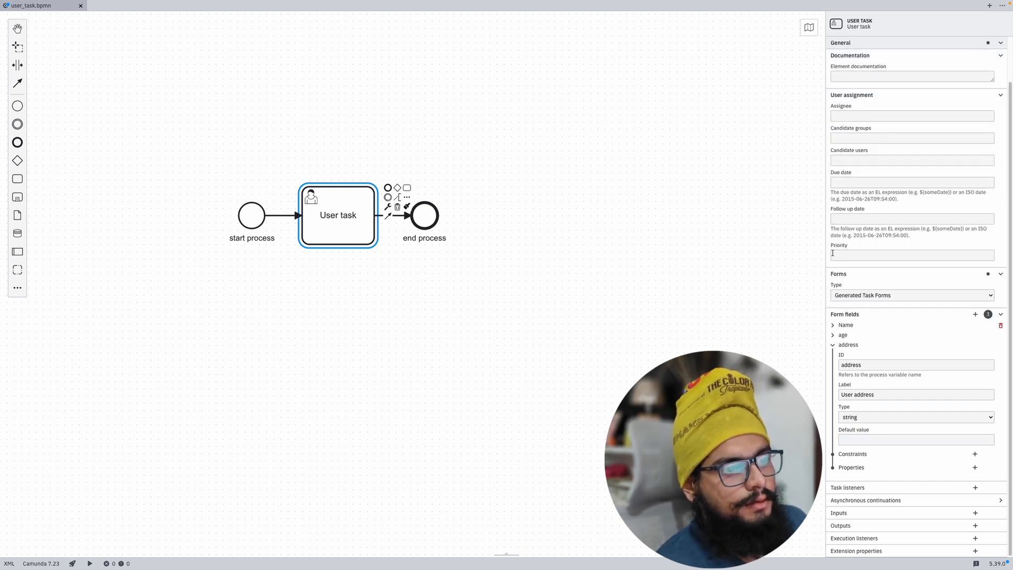
click(833, 346)
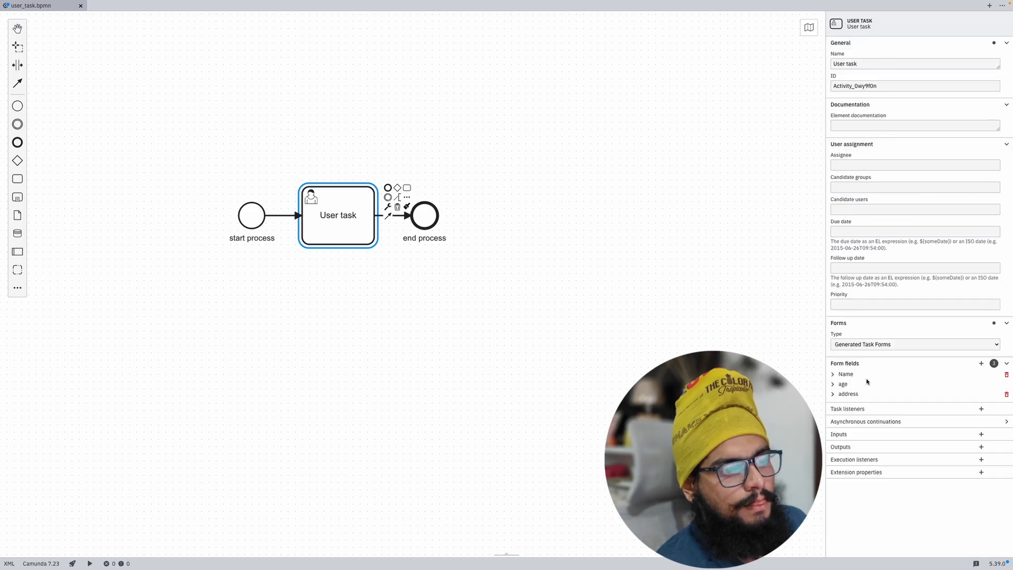
click(838, 375)
click(846, 396)
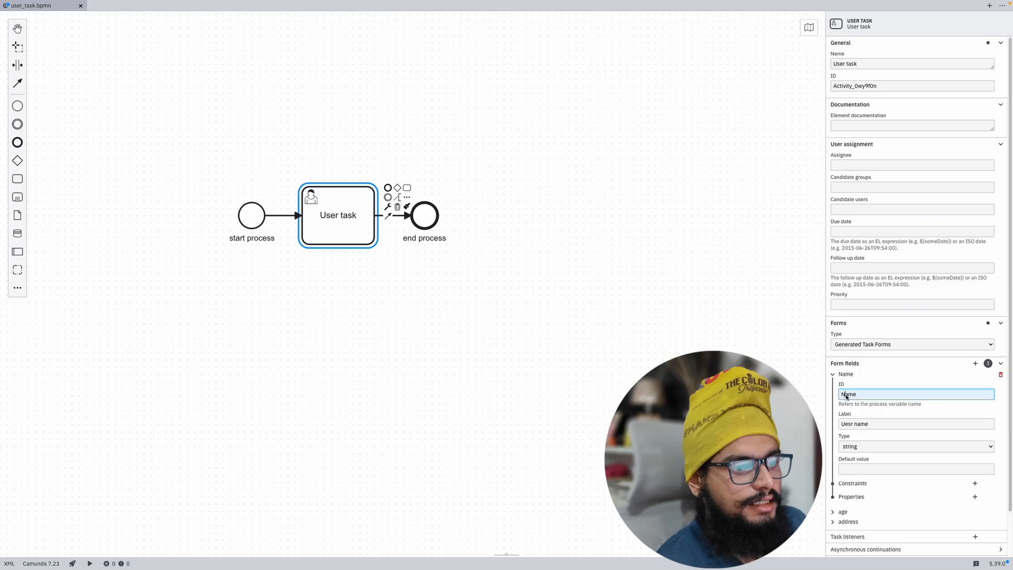
key(BackSpace)
text(n)
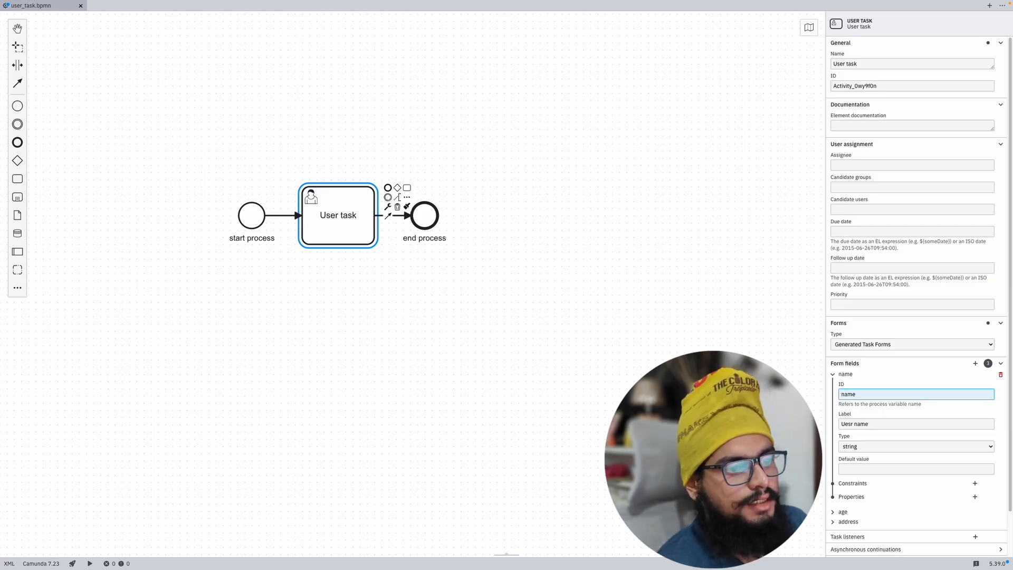
Step: Rename the user task on the diagram from 'User task' to 'User Details'
click(765, 404)
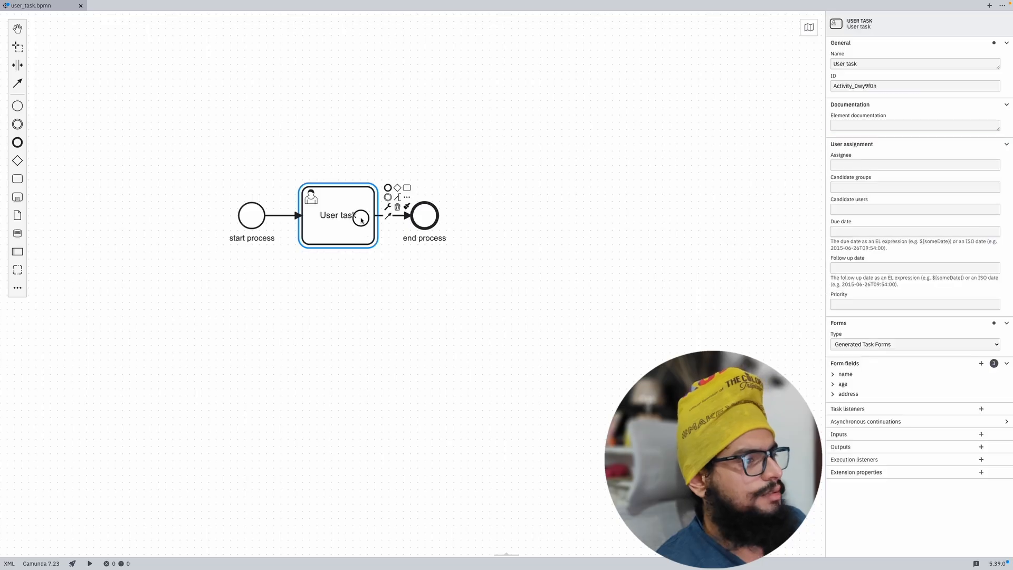
double_click(362, 222)
key(BackSpace)
key(BackSpace)
key(BackSpace)
key(BackSpace)
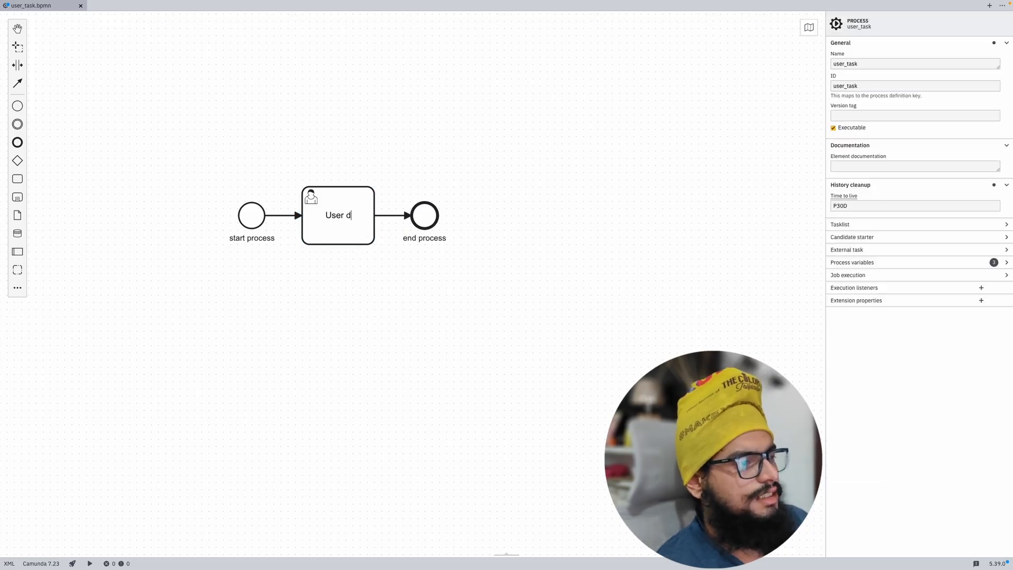
text(Details)
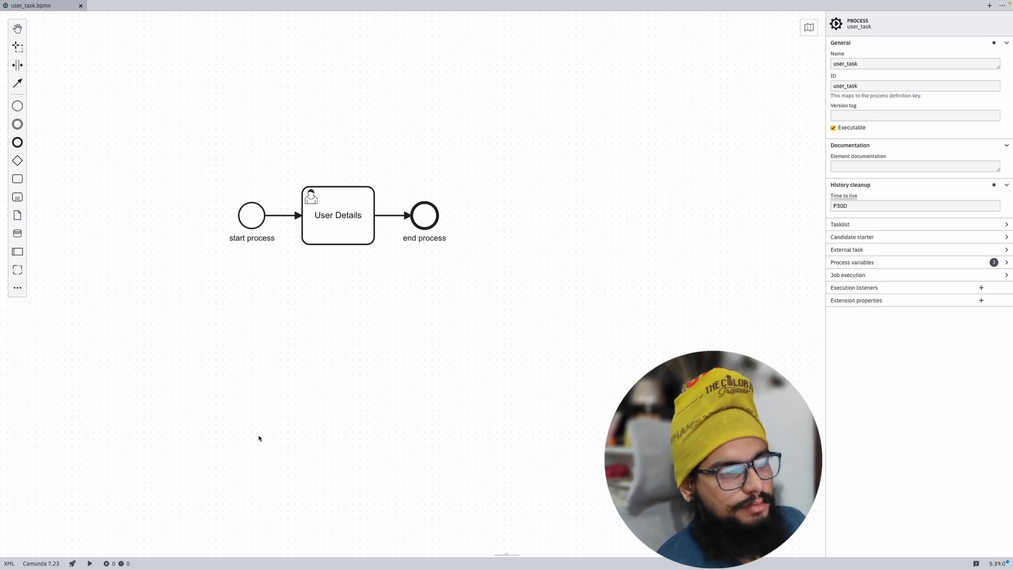
Step: Deploy the updated user_task diagram to the engine, then bring up the desktop overview
click(72, 563)
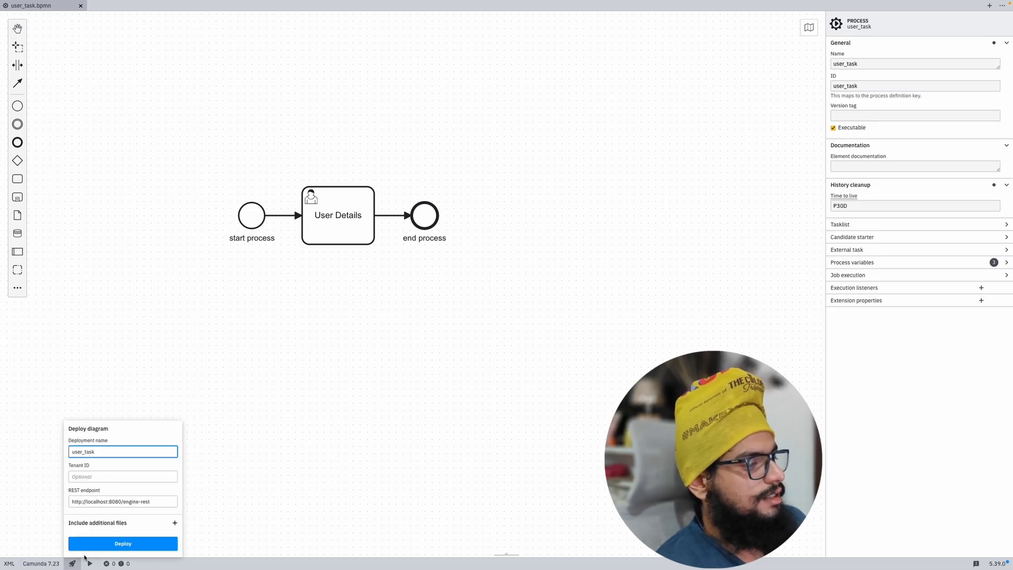
click(97, 549)
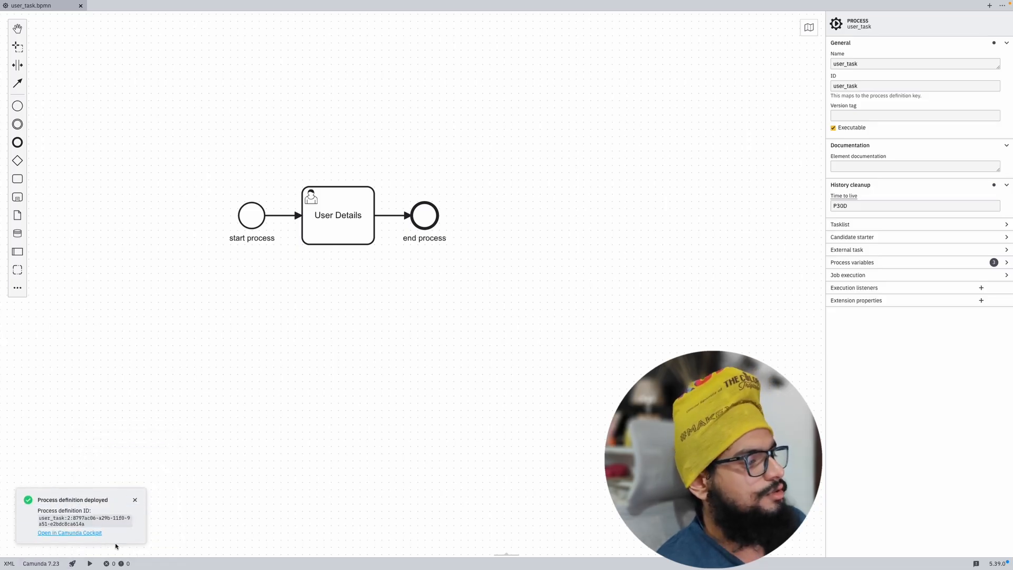
key(ctrl+Up)
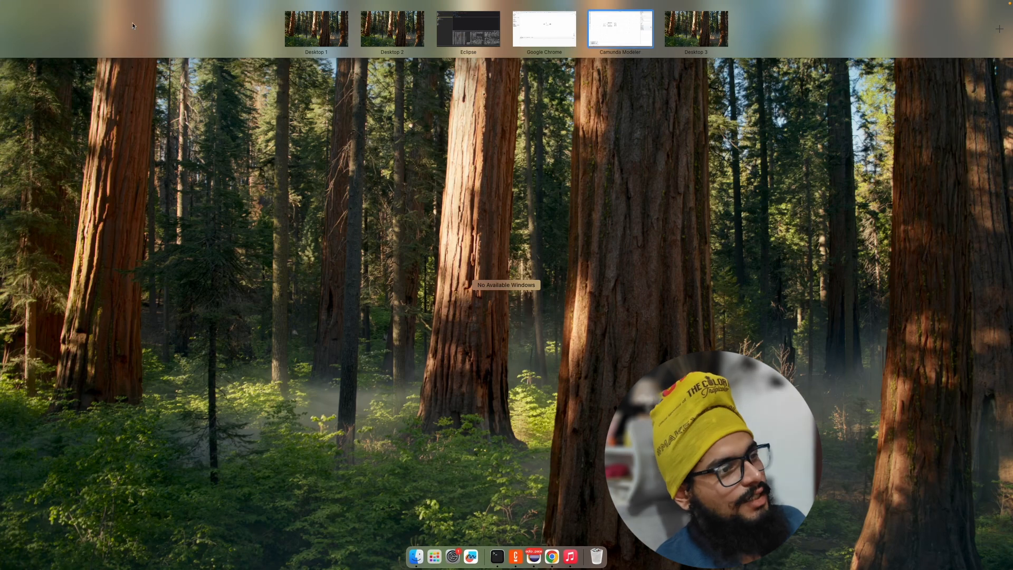
Step: From Cockpit, switch to Tasklist and start a new user_task process instance
click(537, 24)
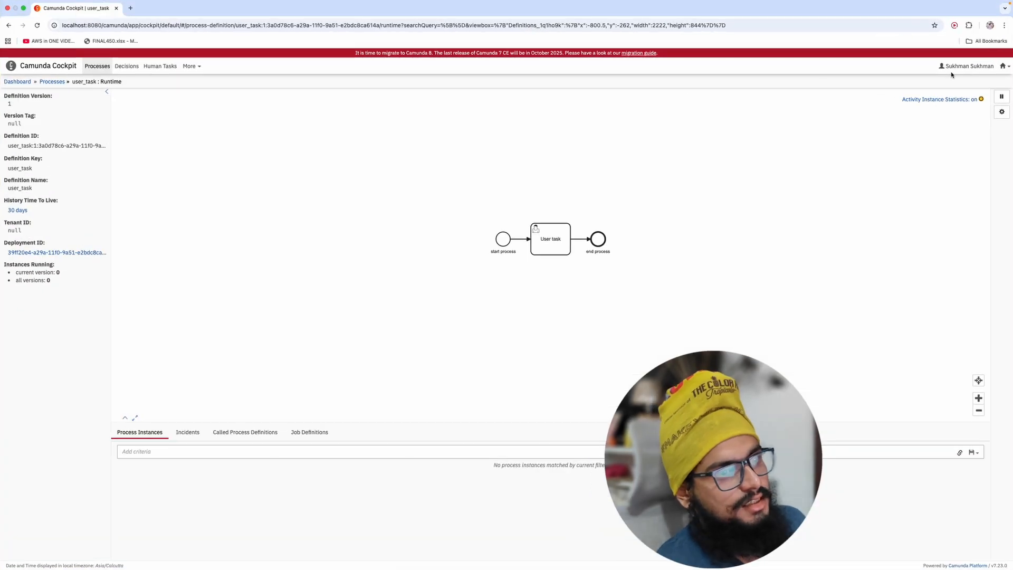
click(1005, 65)
click(987, 90)
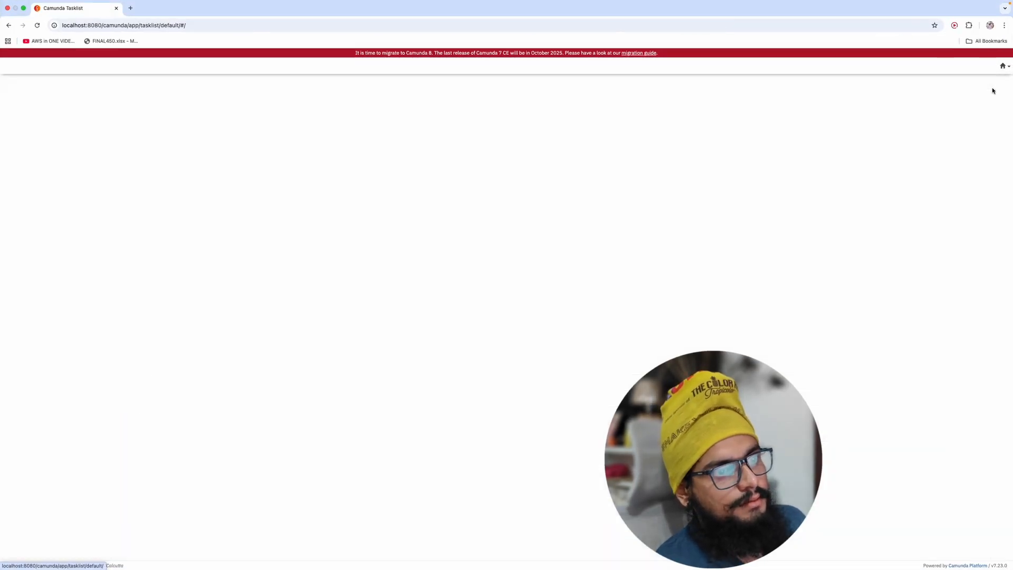
click(907, 69)
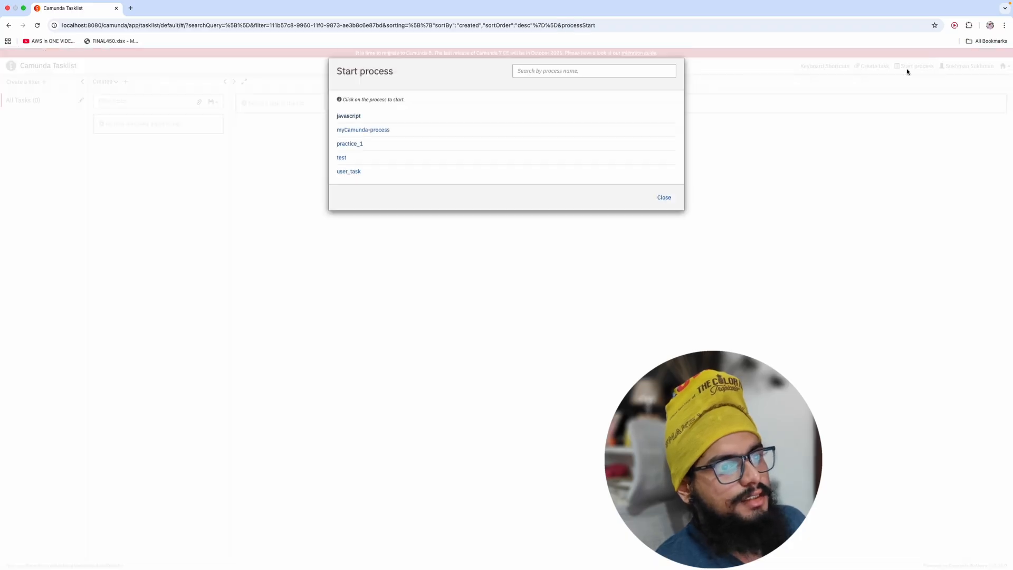
click(351, 172)
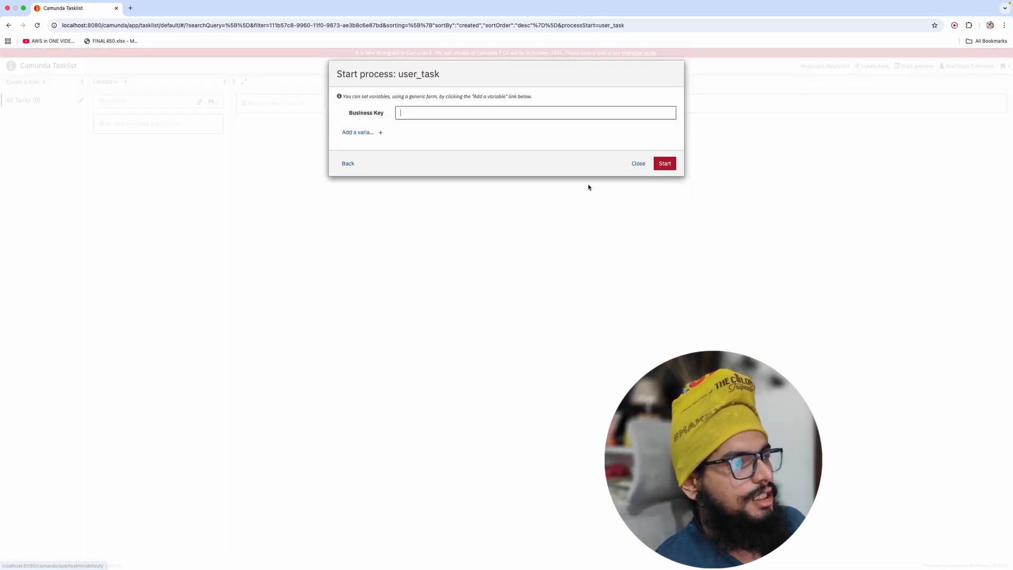
click(668, 164)
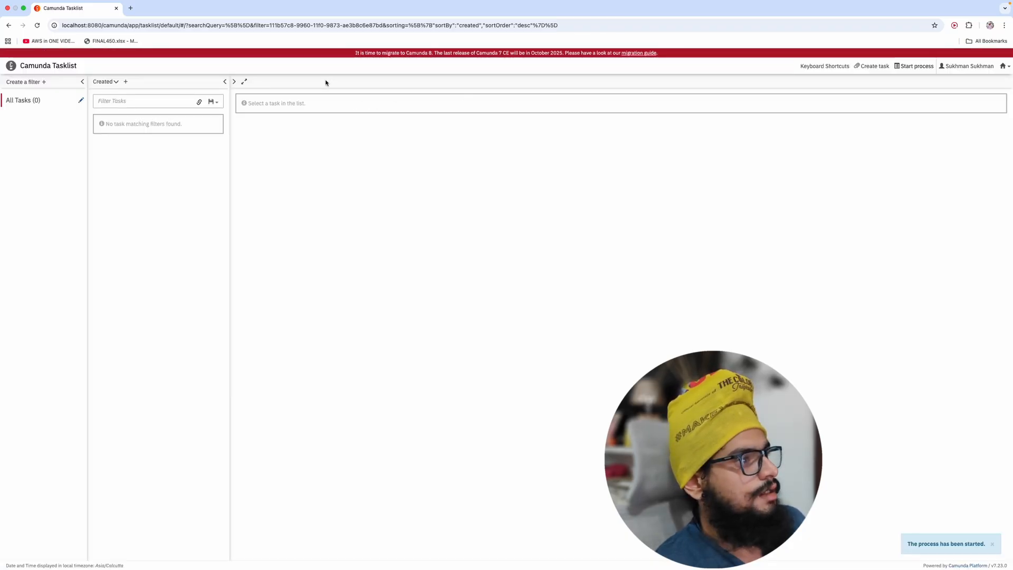
Step: Load the Camunda welcome page at localhost in a new browser tab
click(130, 9)
text(lo)
key(Return)
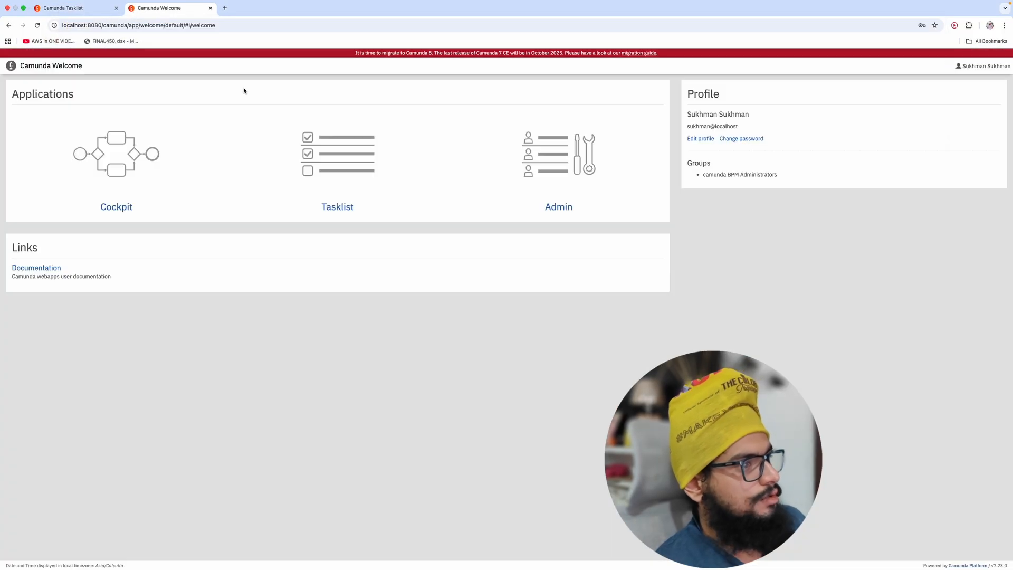
Step: In Cockpit, inspect user_task's running instance at User Details, then return to Tasklist
click(122, 213)
click(169, 147)
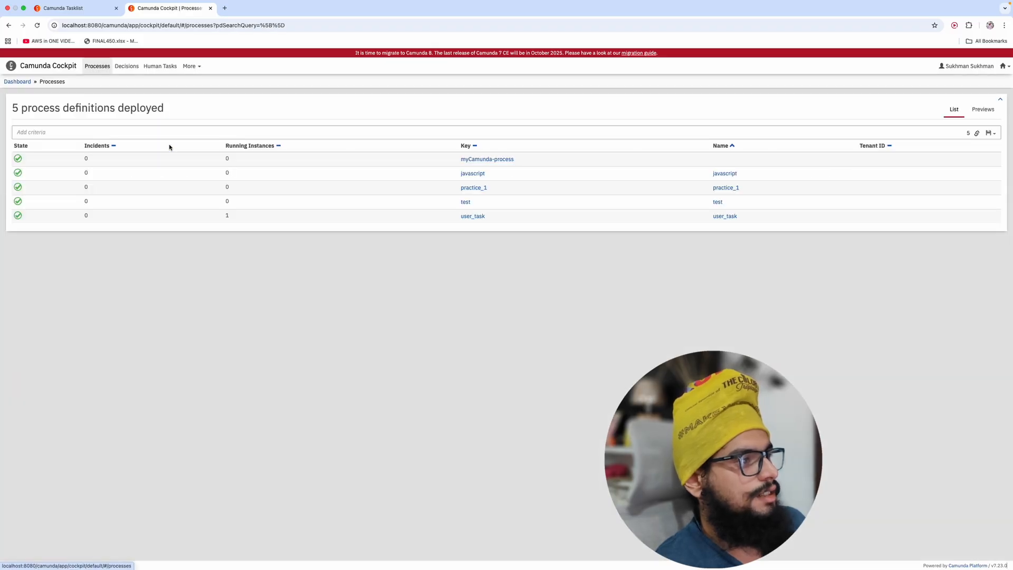
click(469, 216)
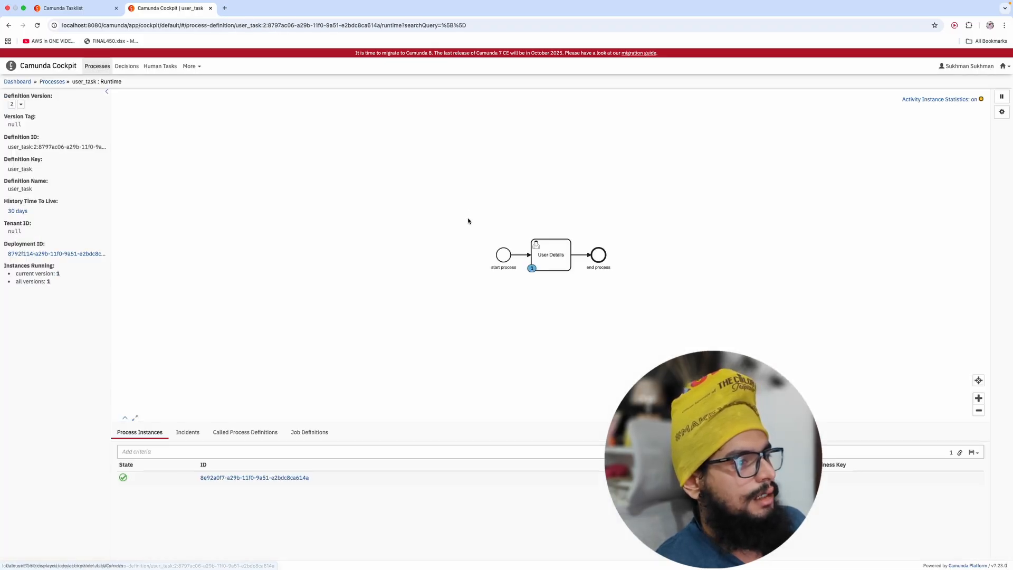
drag(468, 221, 467, 182)
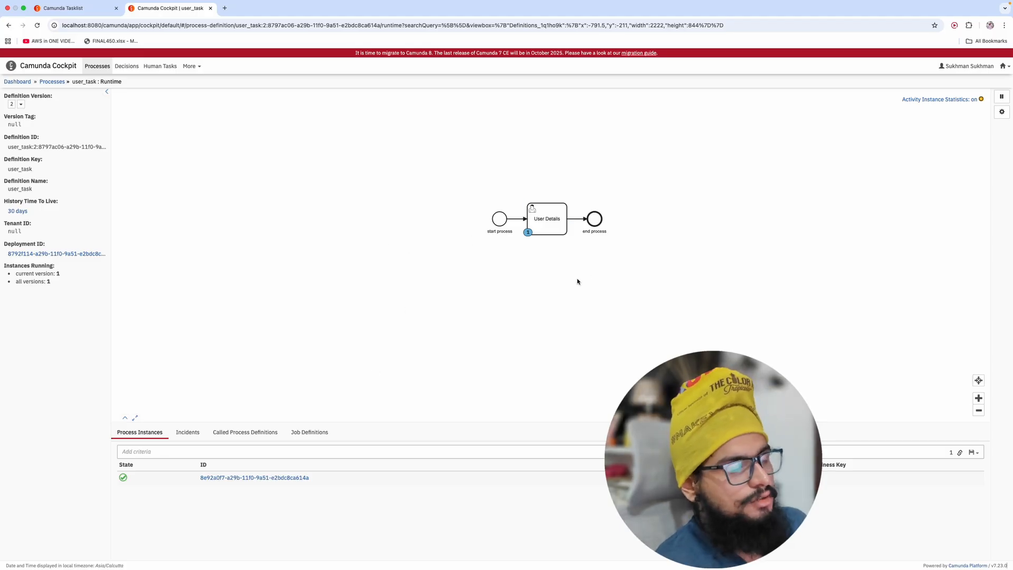
drag(577, 279, 583, 302)
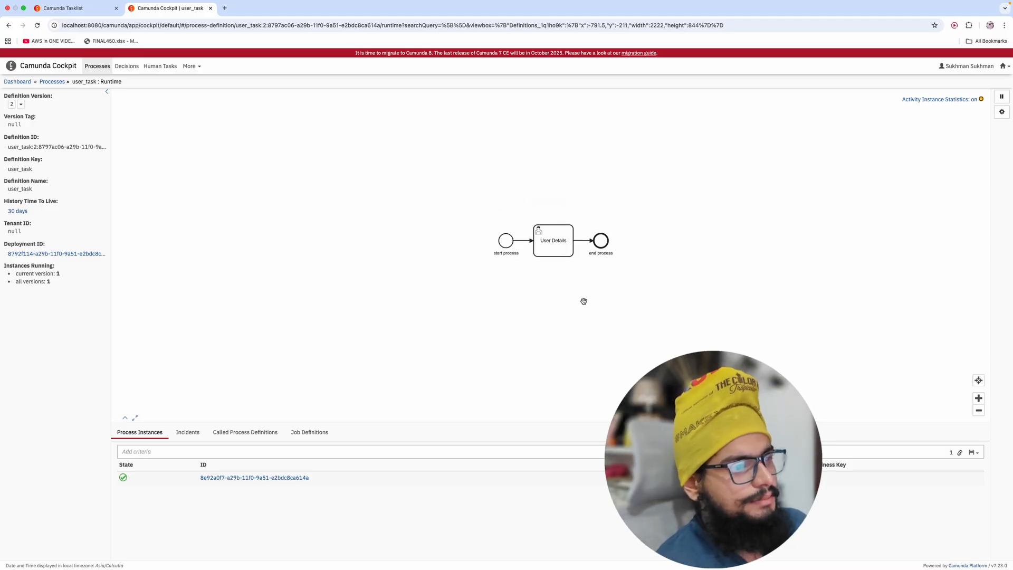
click(256, 478)
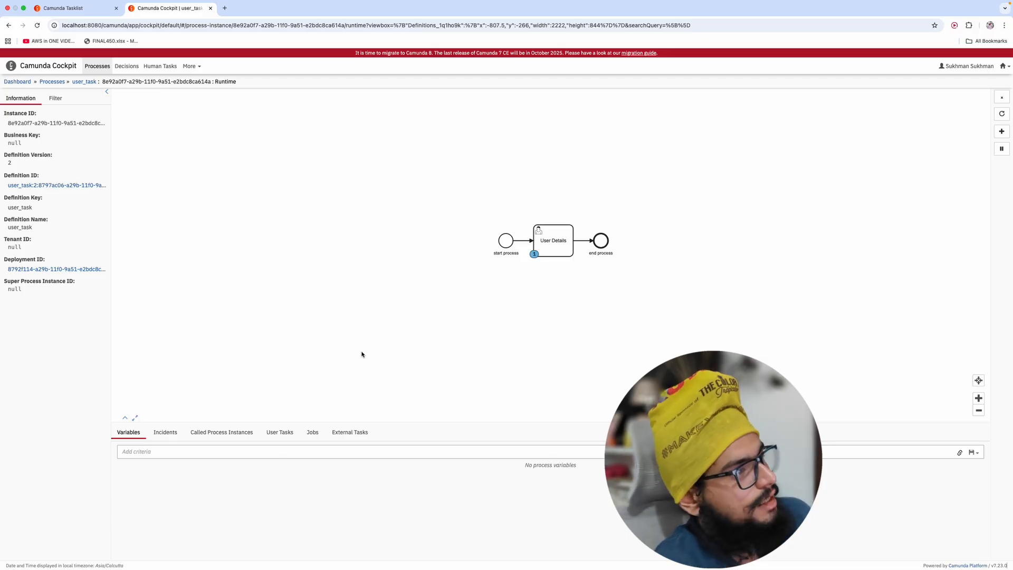
click(89, 10)
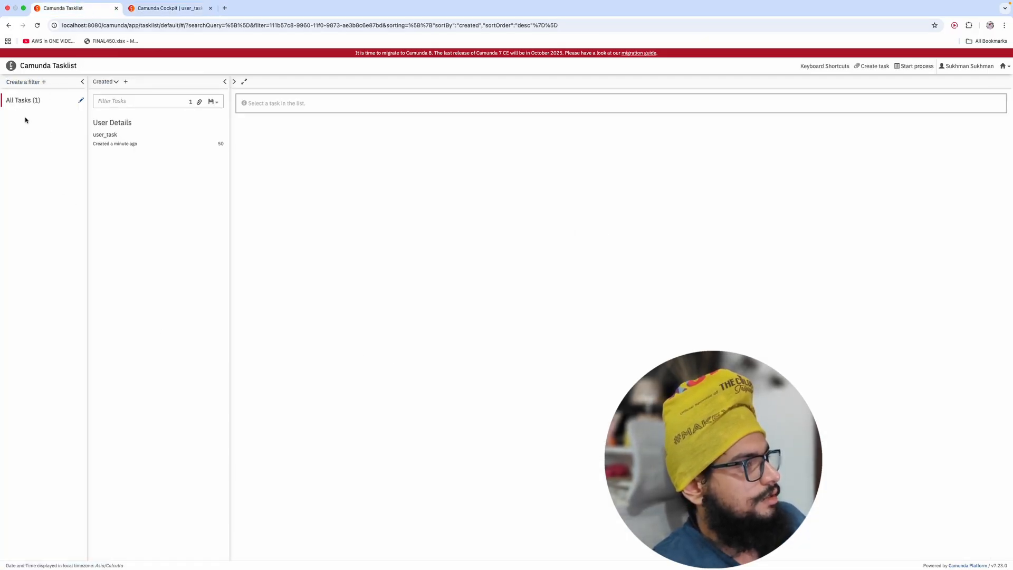
Step: Claim the User Details task and enter the user's full name
click(127, 143)
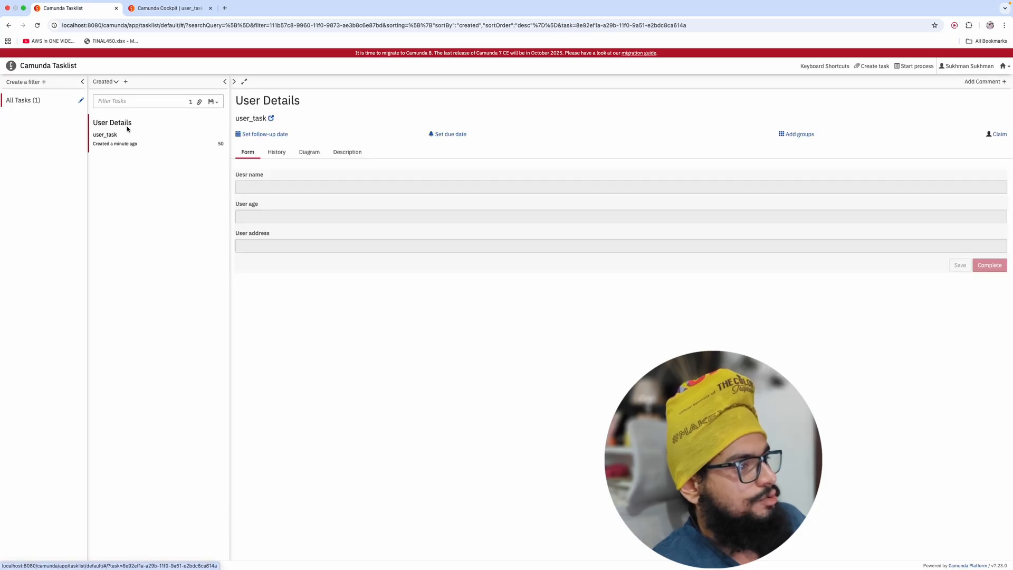
click(997, 135)
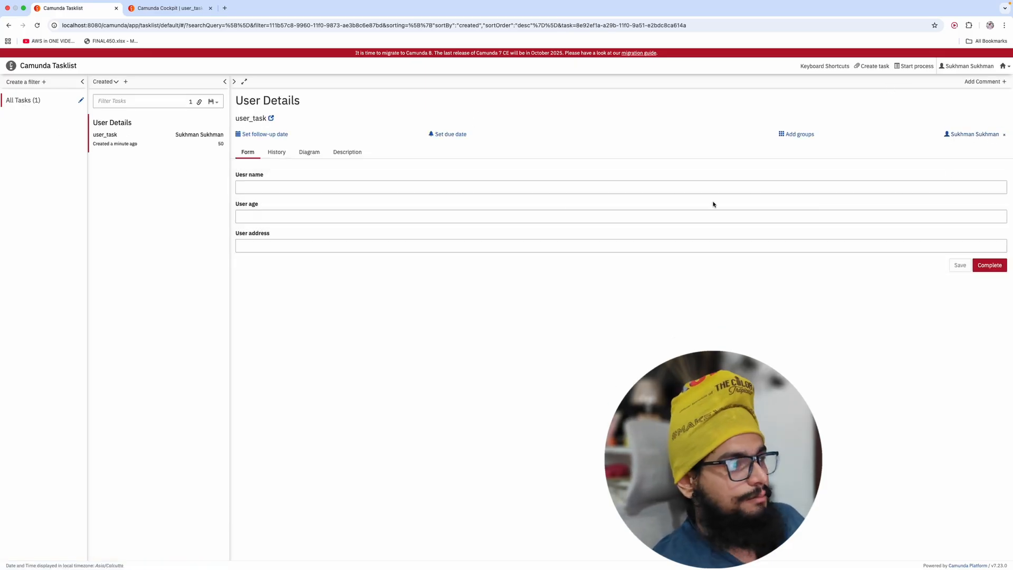
click(362, 188)
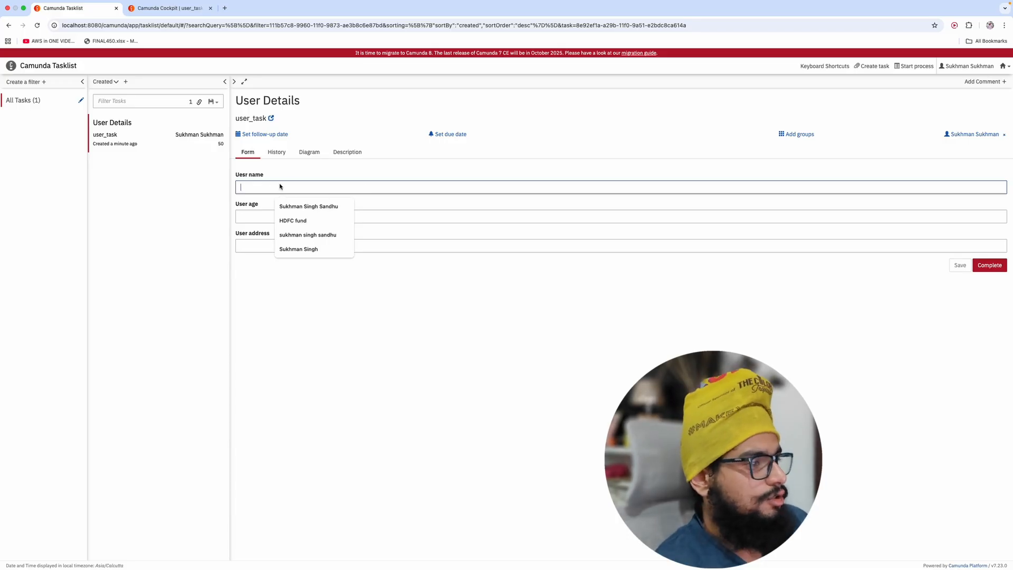
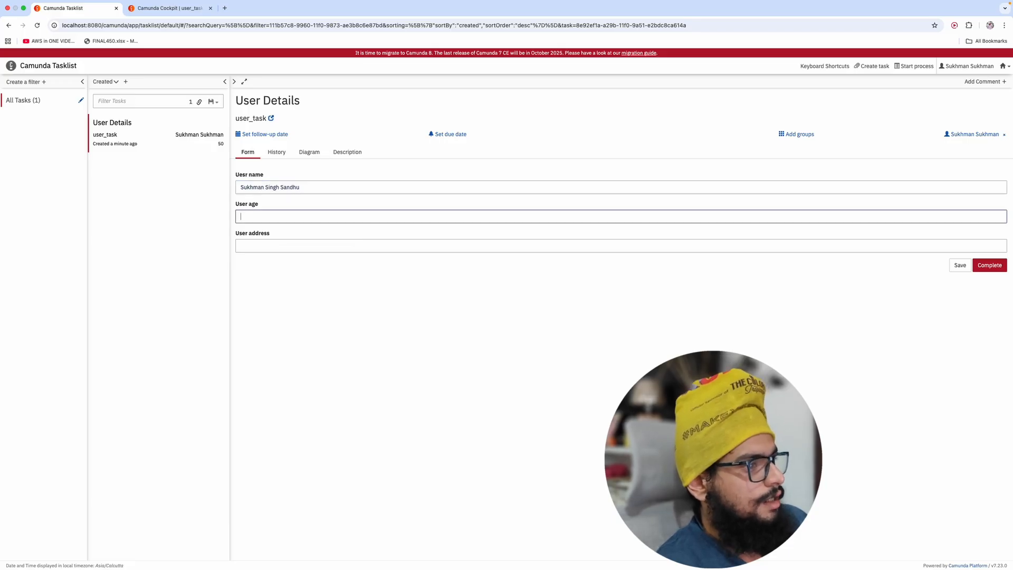
key(Tab)
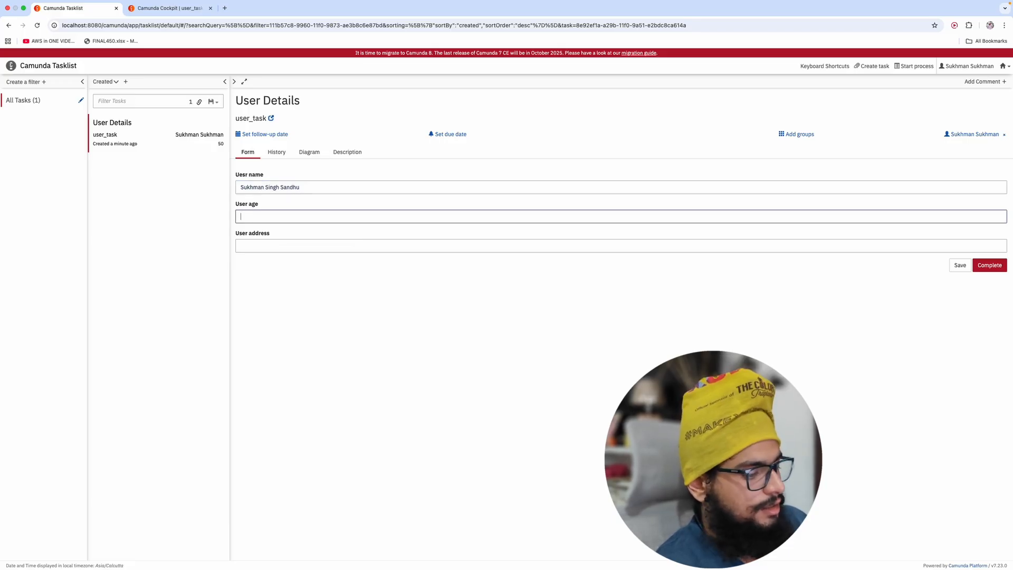
Step: Enter user age 10 and address India, then complete the task
text(10)
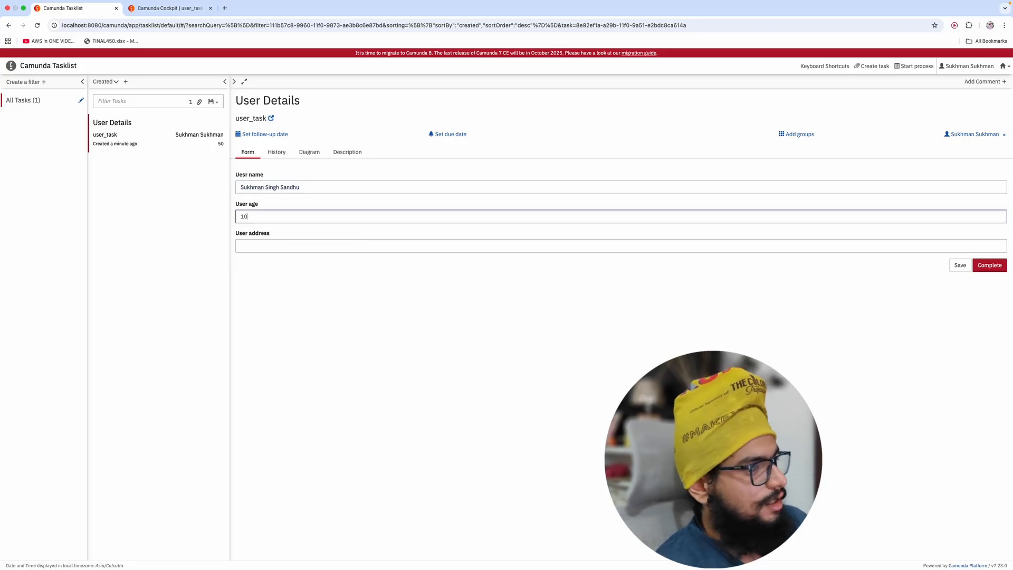
click(280, 245)
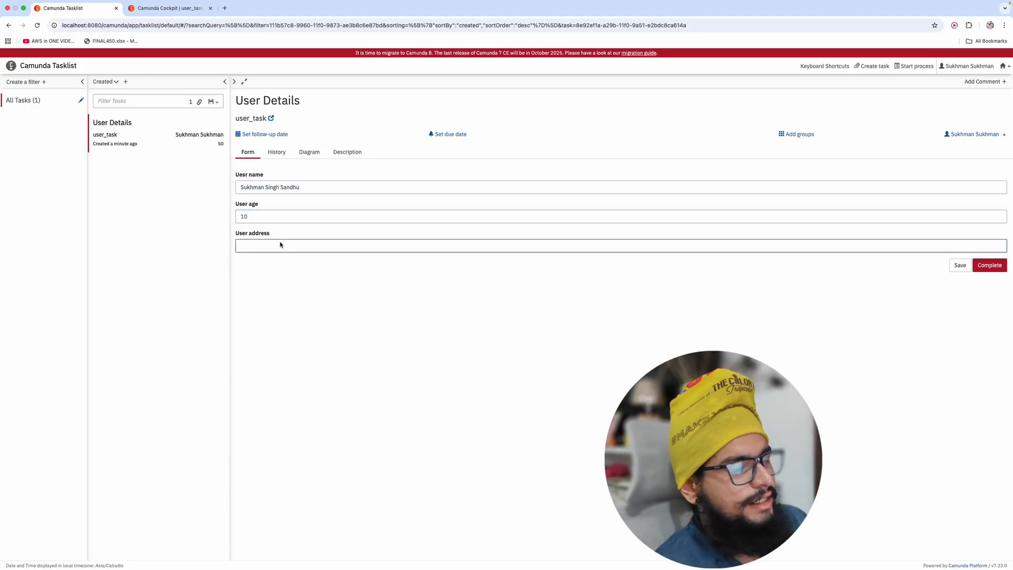
text(India)
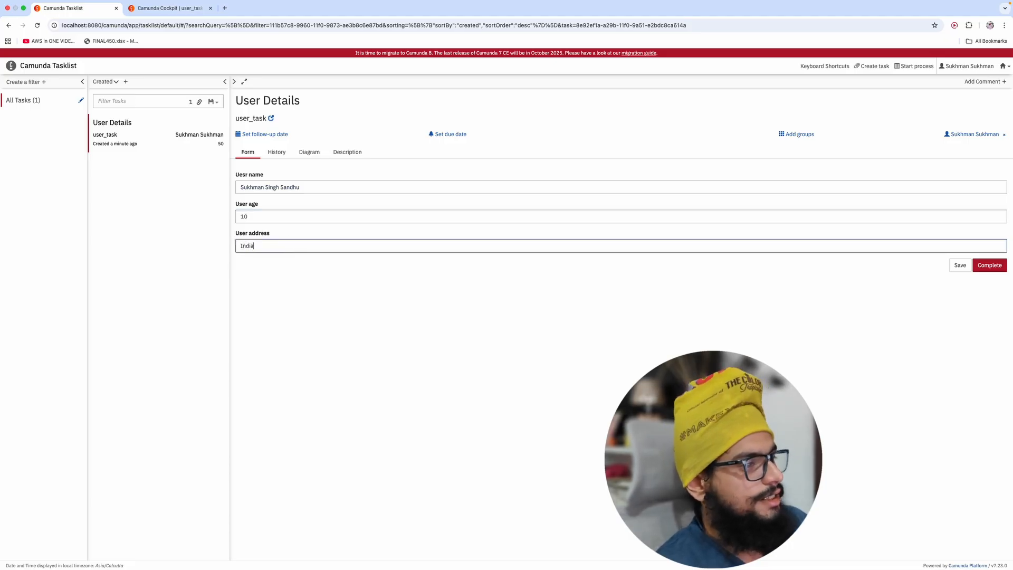
click(319, 260)
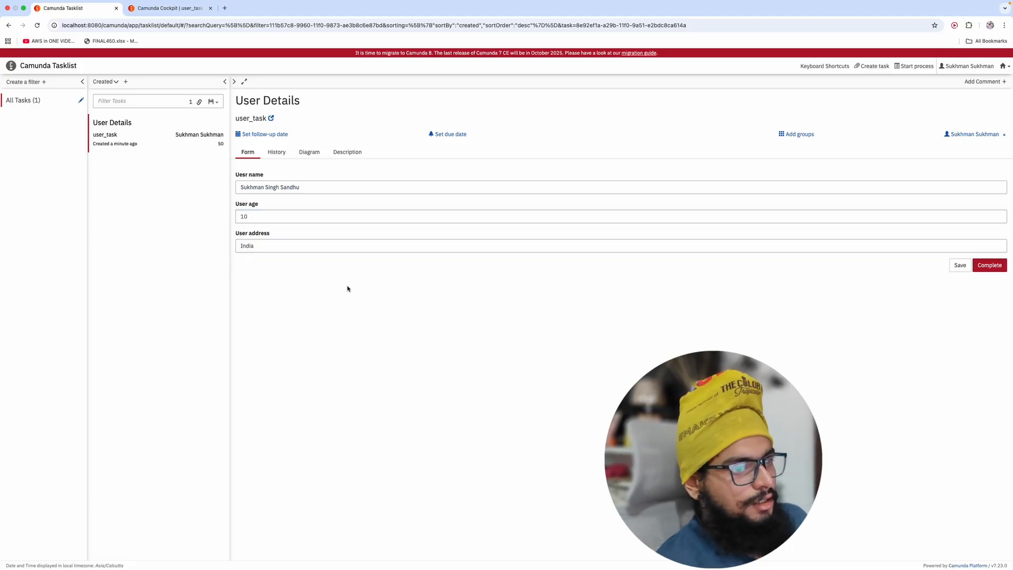
click(994, 269)
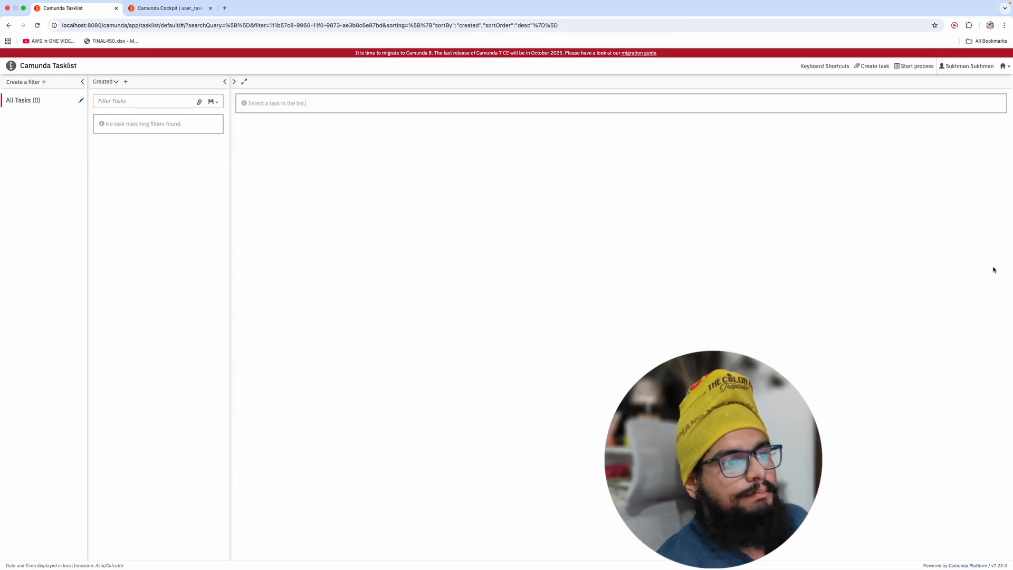
Step: Check Cockpit for zero running user_task instances, then switch to the Modeler window
click(174, 9)
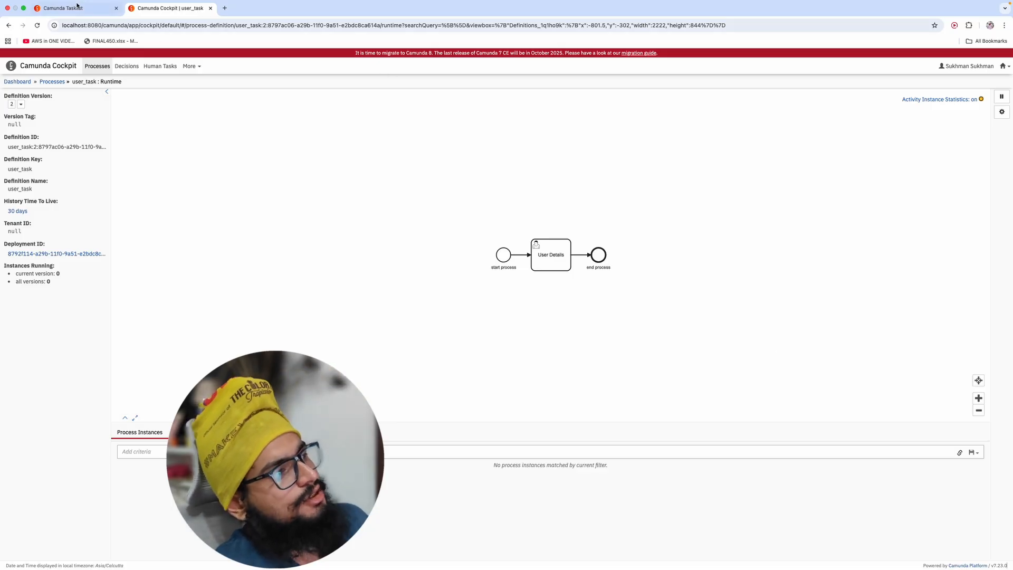
key(ctrl+Up)
click(606, 35)
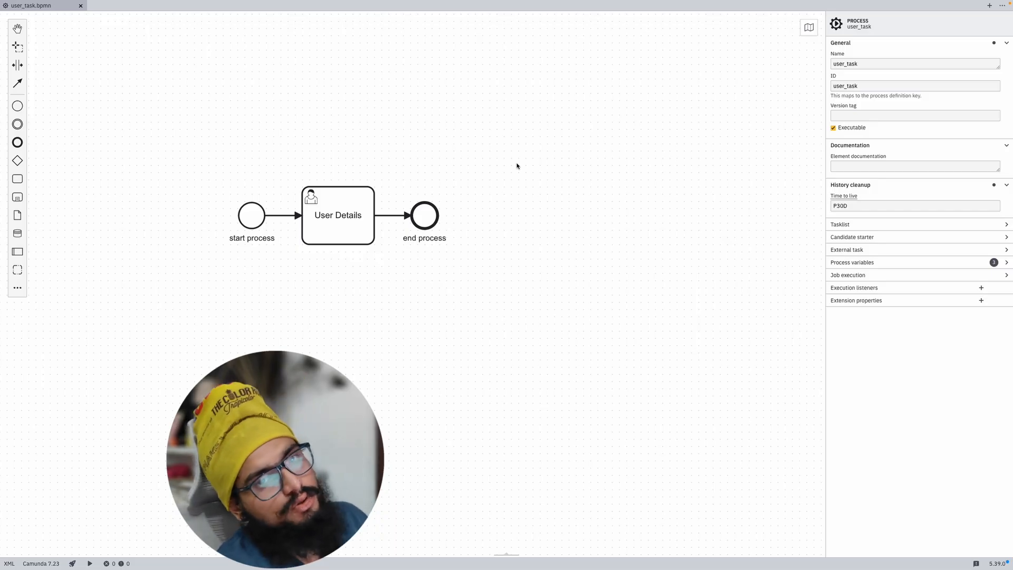
Step: Set the User Details task's assignee to the new user's ID
click(368, 215)
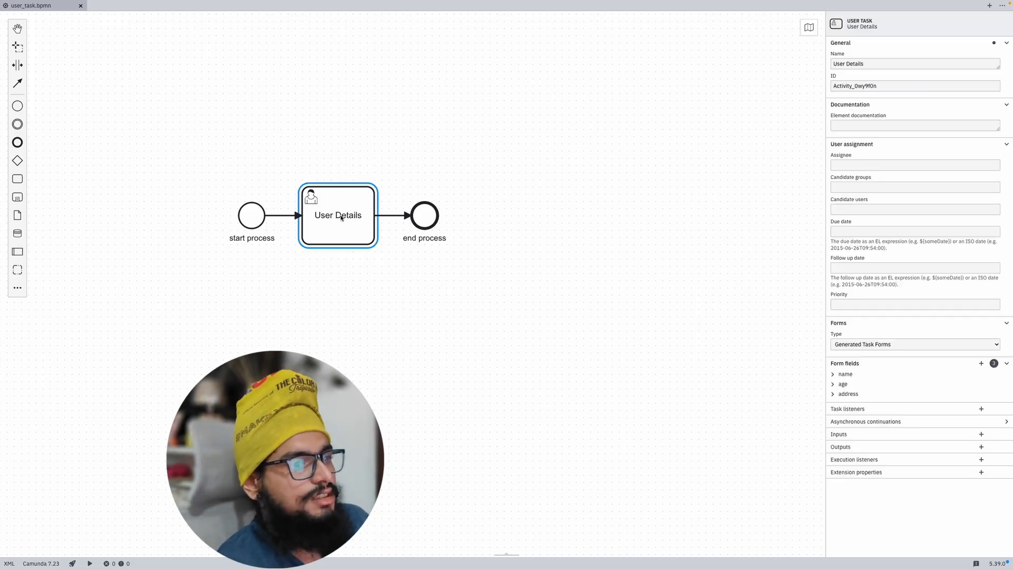
click(861, 165)
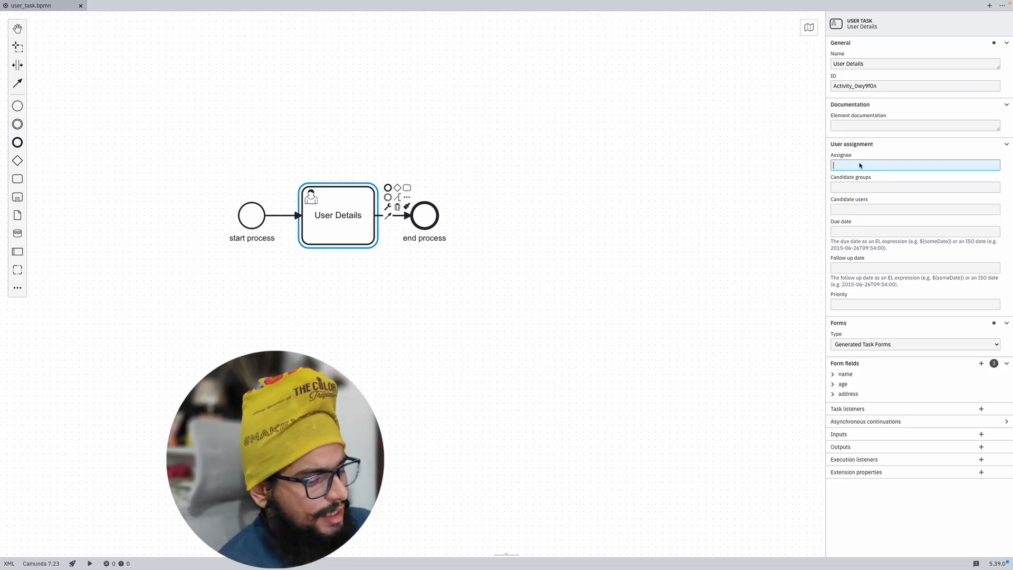
text(mohit)
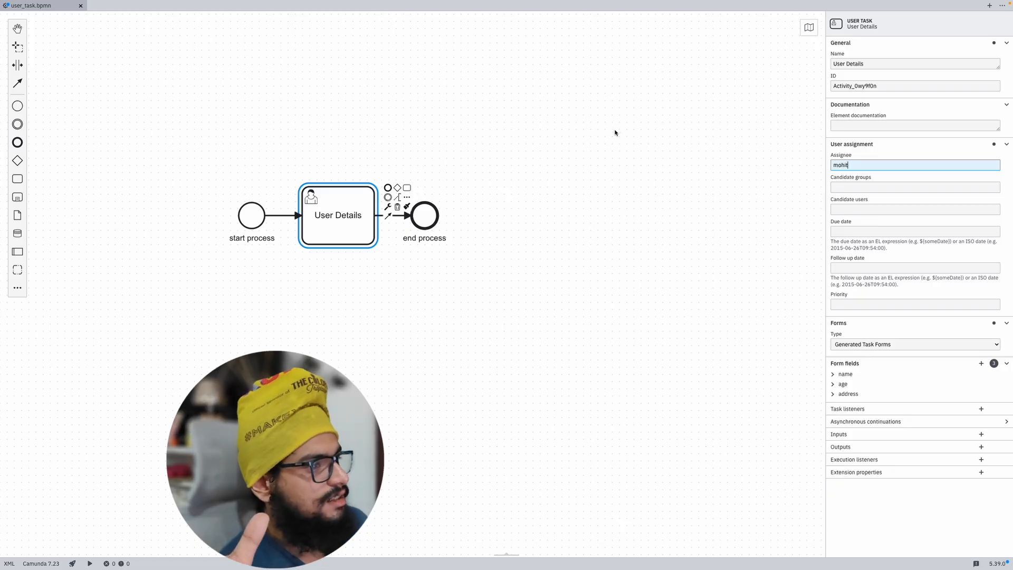
click(600, 137)
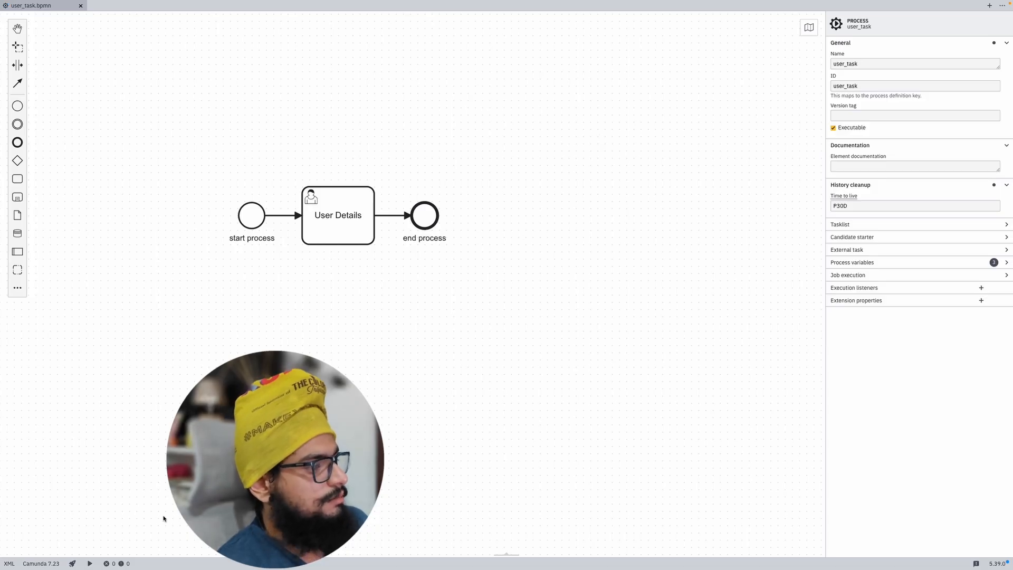
Step: Redeploy the user_task process to the local engine
click(71, 564)
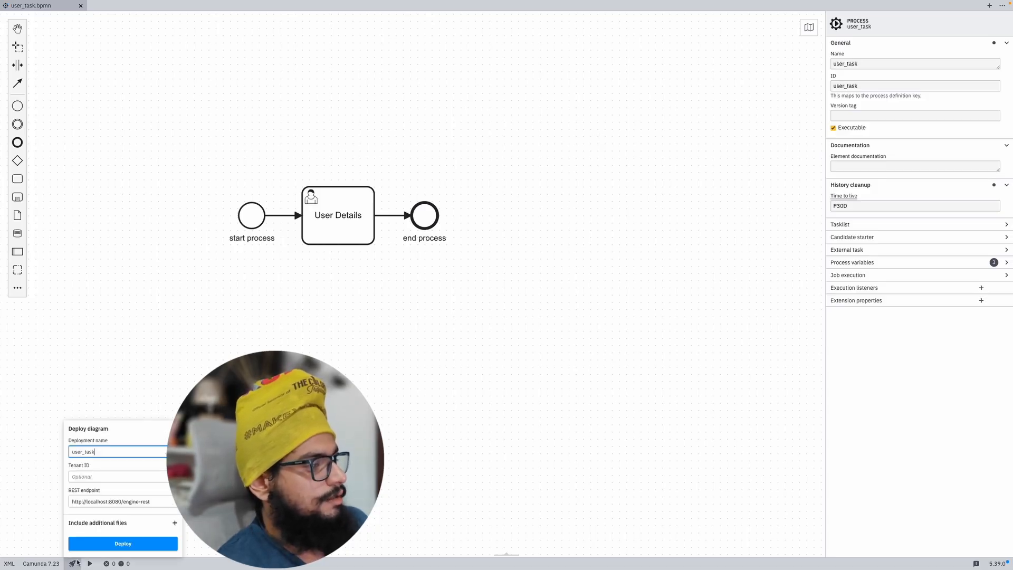
click(117, 544)
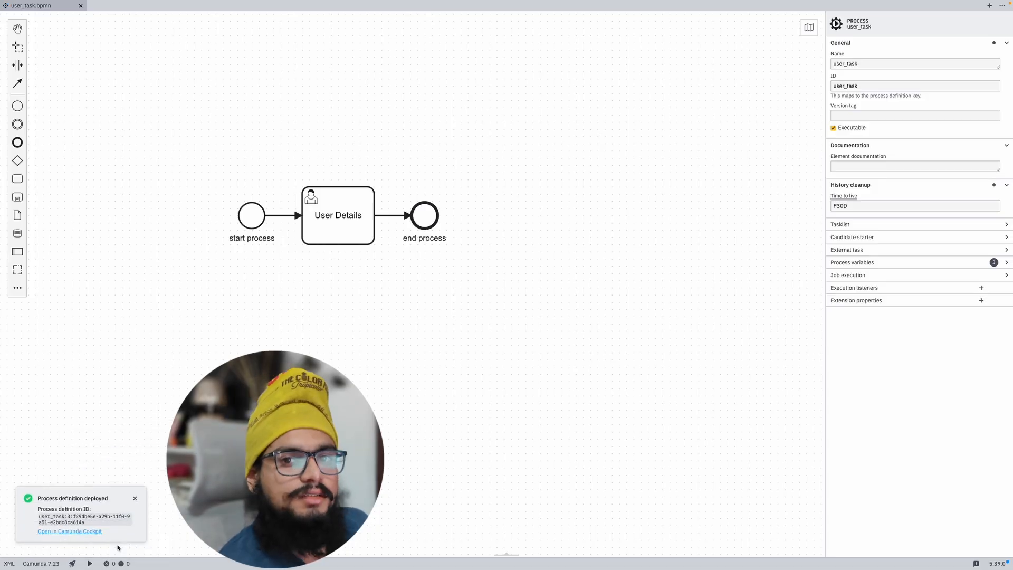
key(ctrl+Up)
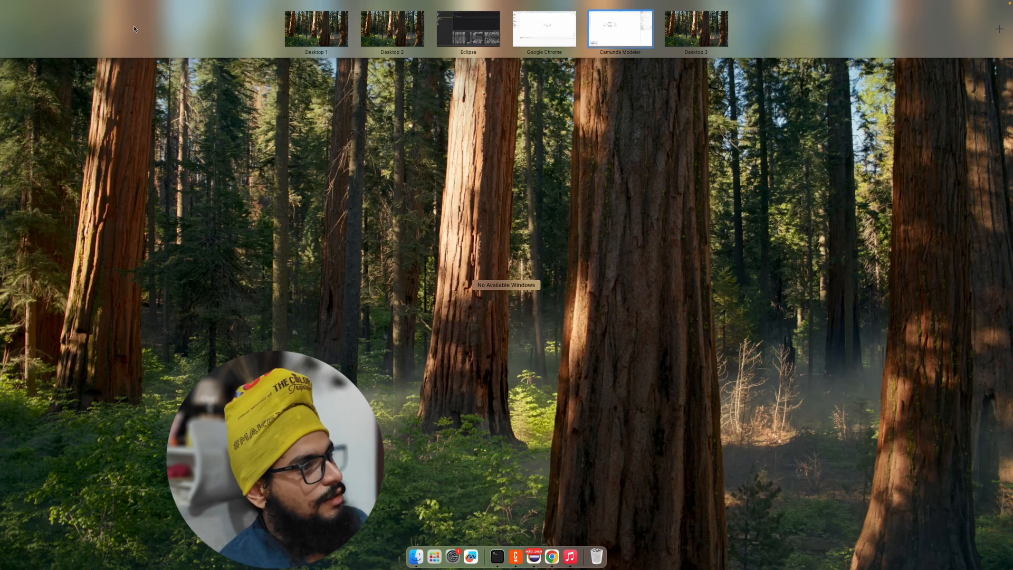
Step: Return to the browser's Cockpit view and switch to the Admin application
click(568, 36)
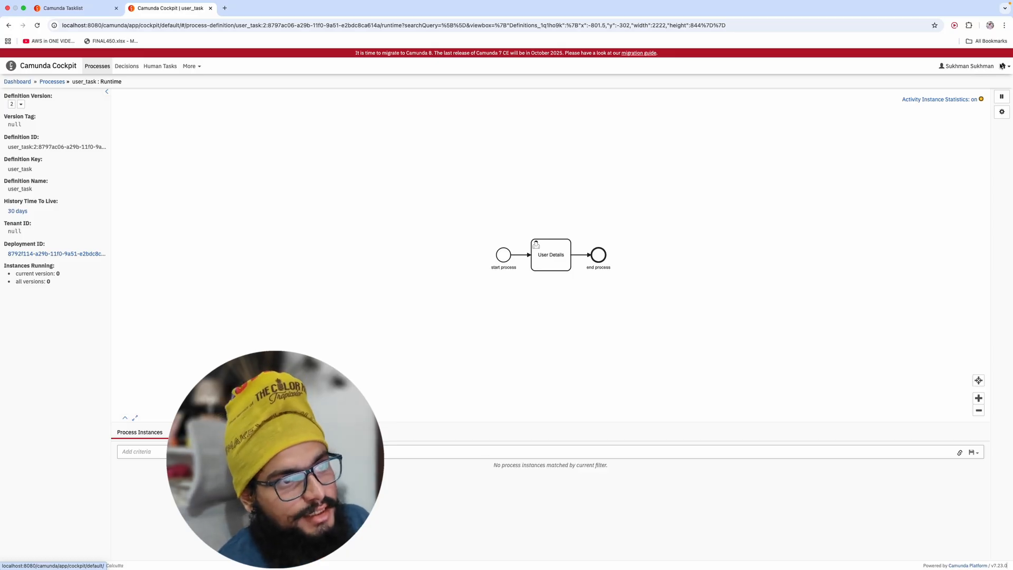
click(1006, 67)
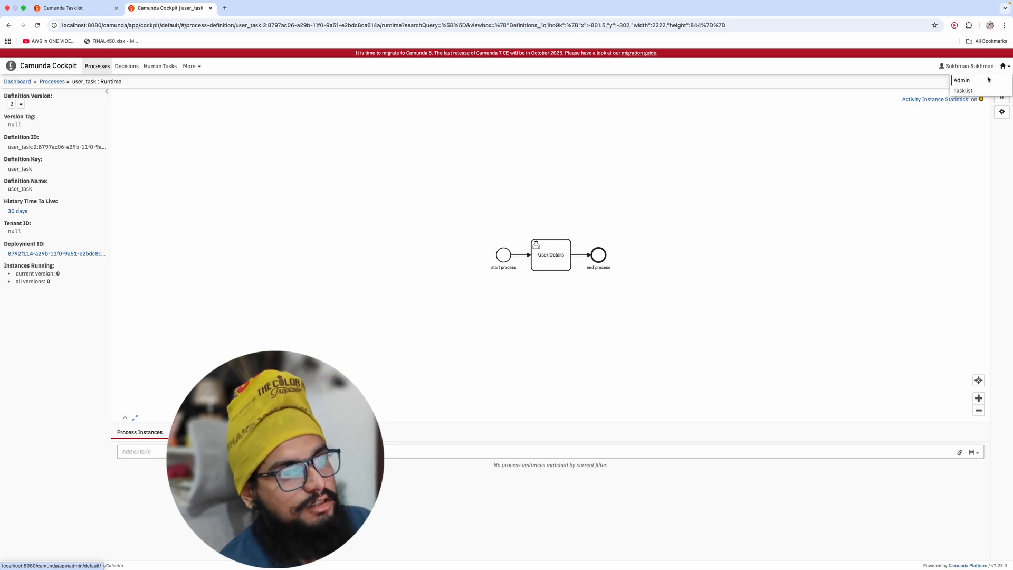
click(988, 79)
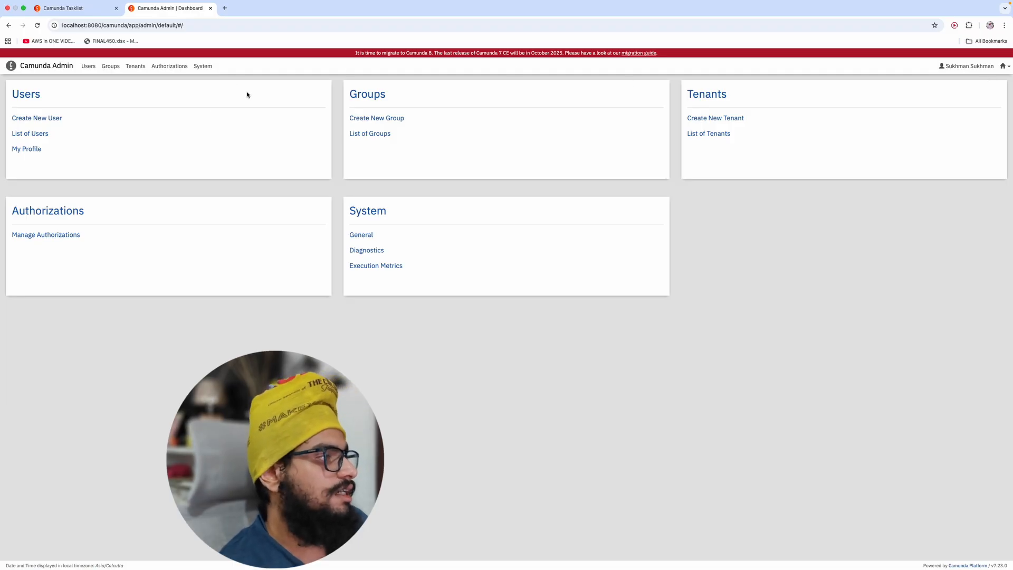
Step: Begin a new user, replacing the autofilled User ID with the new ID, then switch to Modeler
click(53, 118)
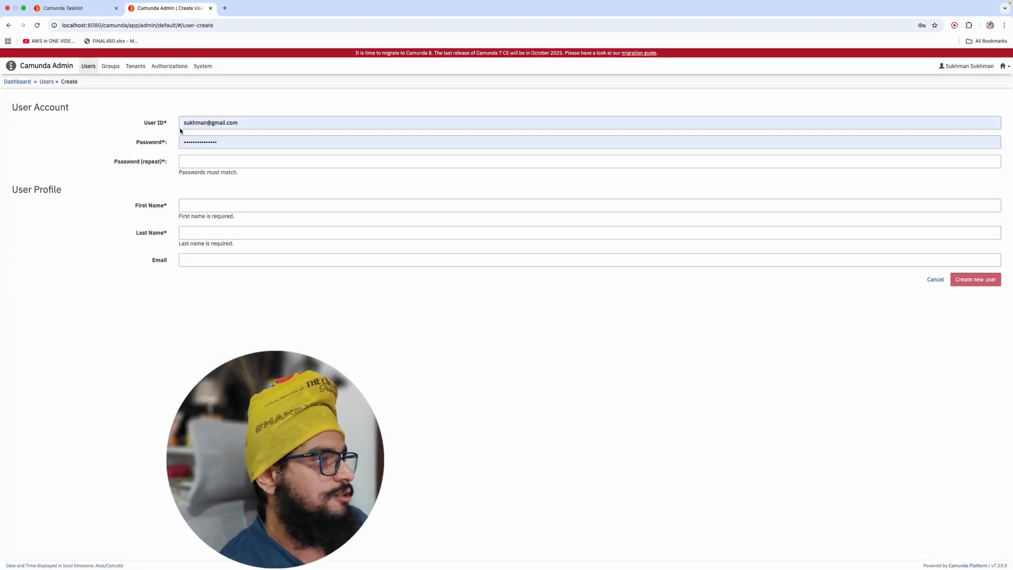
click(245, 124)
key(super+a)
key(BackSpace)
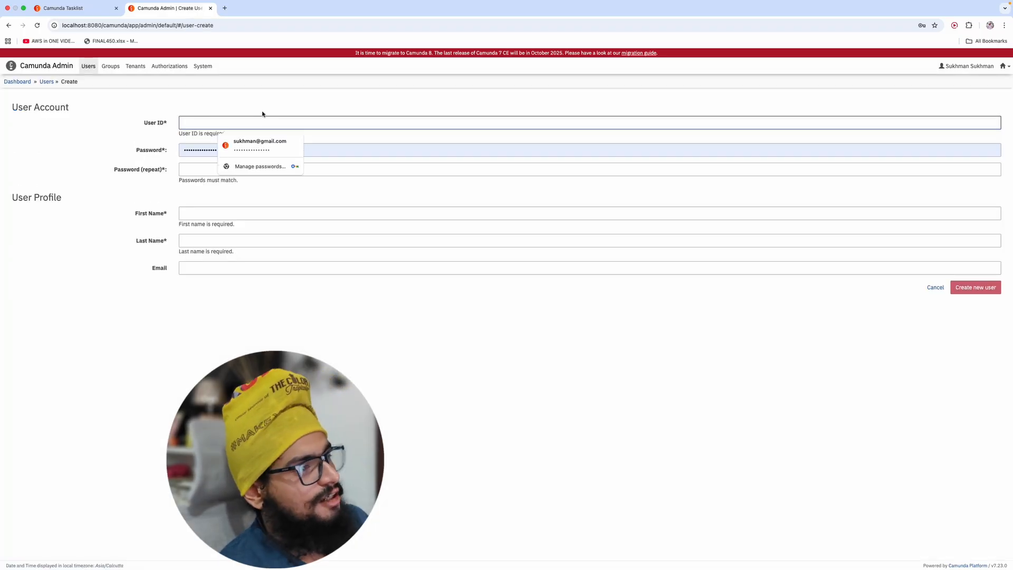
text(mohit)
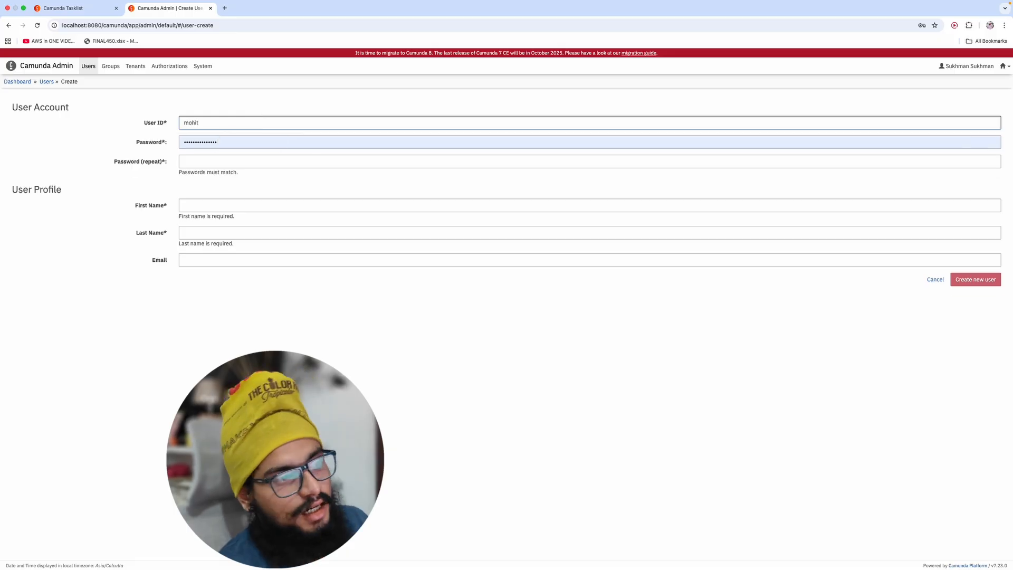
key(ctrl+Up)
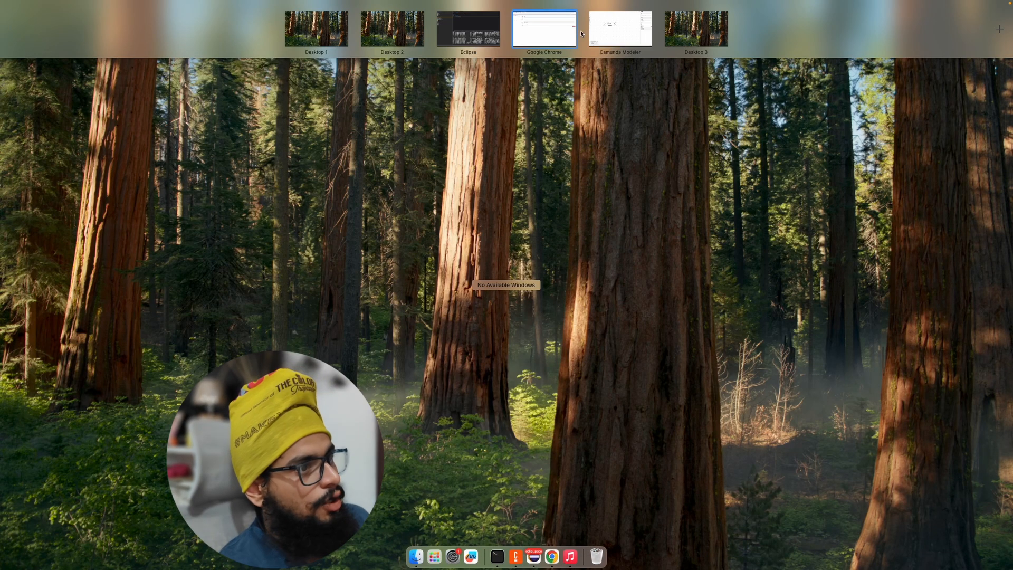
click(618, 29)
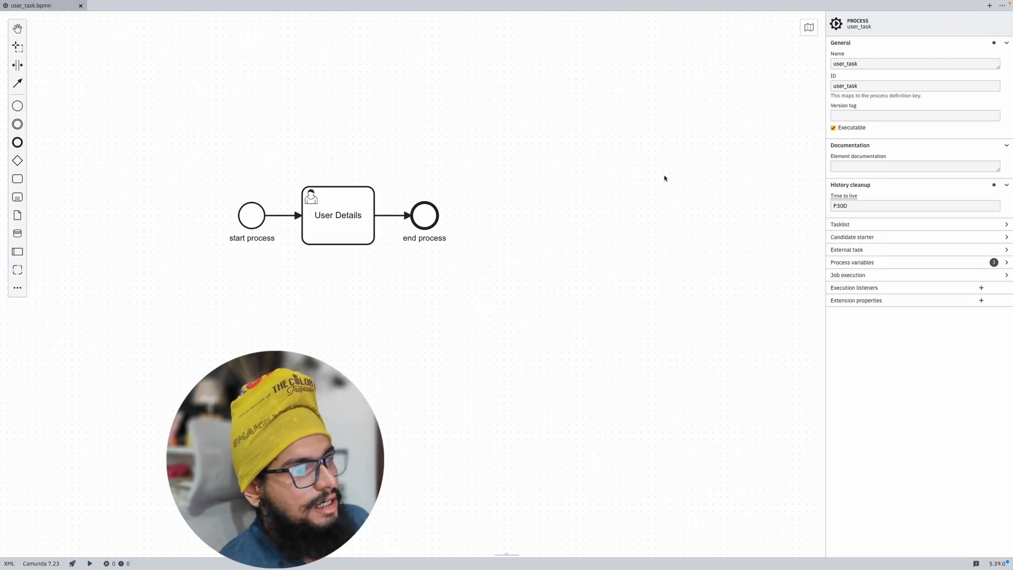
Step: Verify the User Details assignee matches the new user ID, then return to the browser form
click(333, 227)
double_click(855, 165)
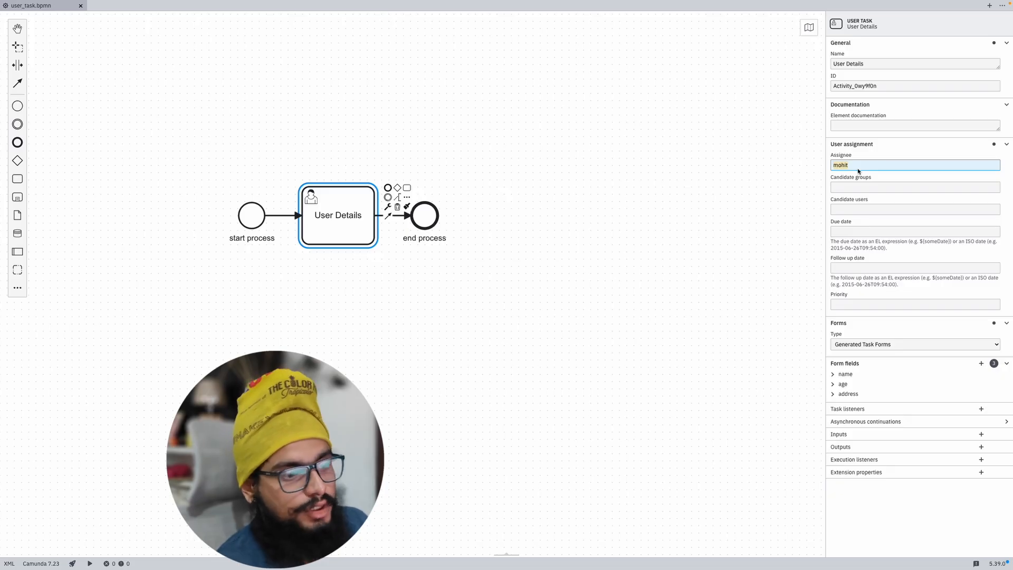
key(Tab)
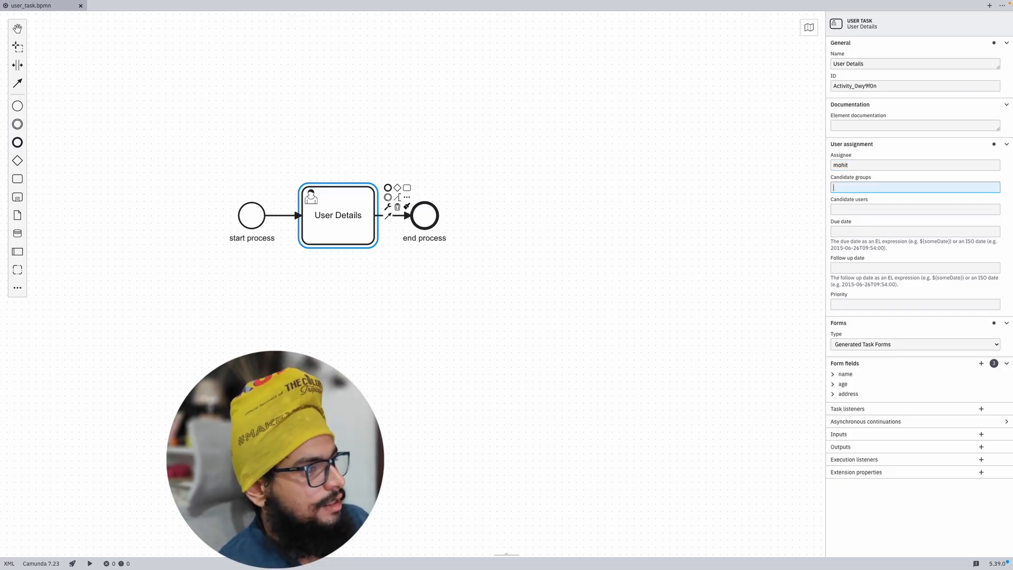
key(super+Tab)
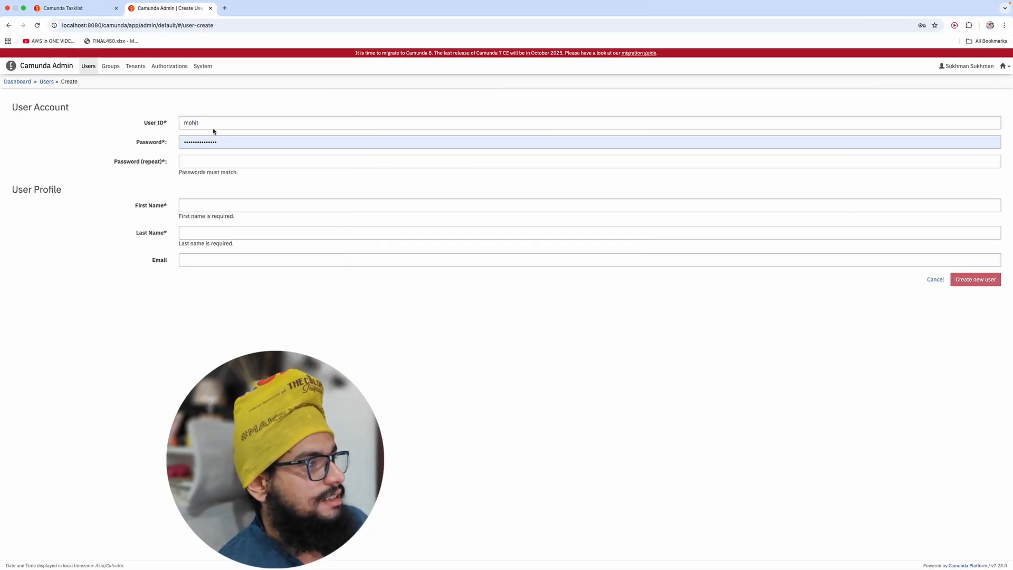
click(189, 124)
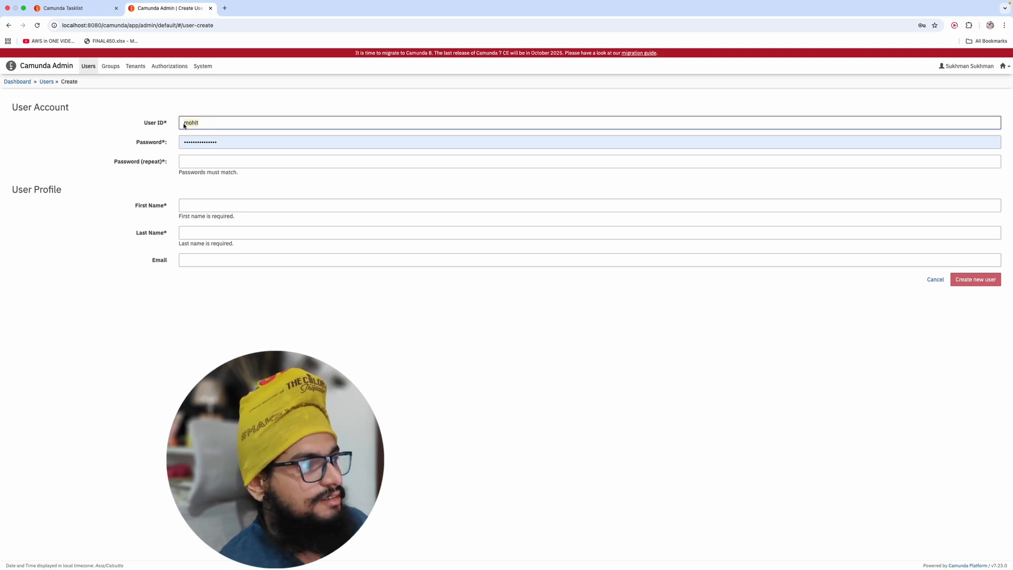
Step: Replace the autofilled password and repeat the new account password
click(219, 140)
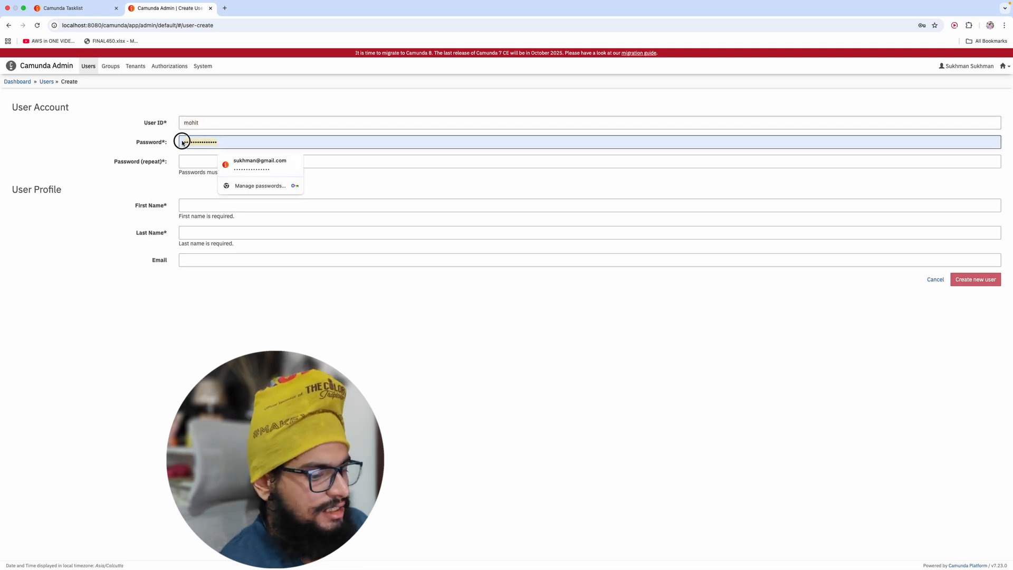
key(BackSpace)
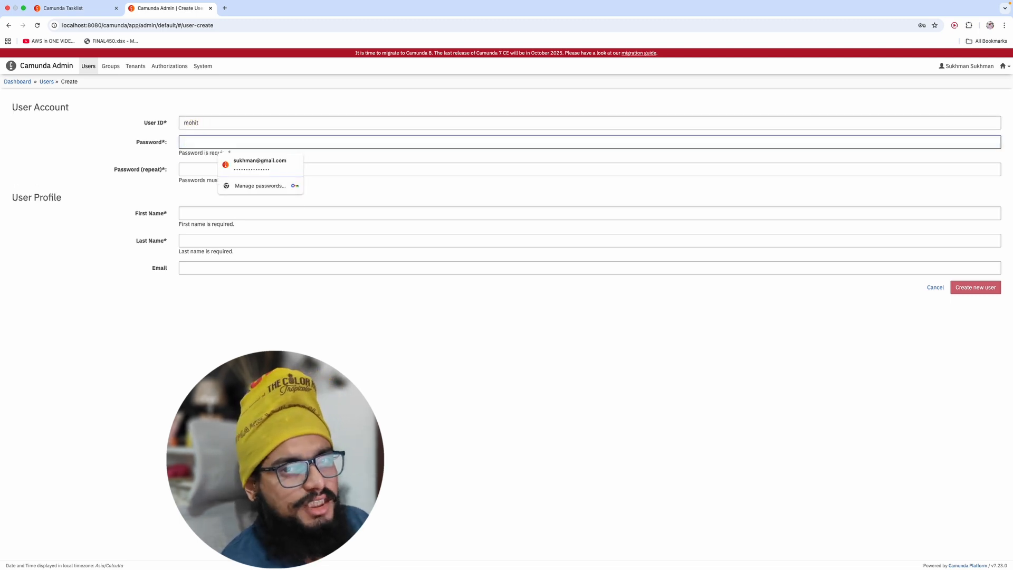
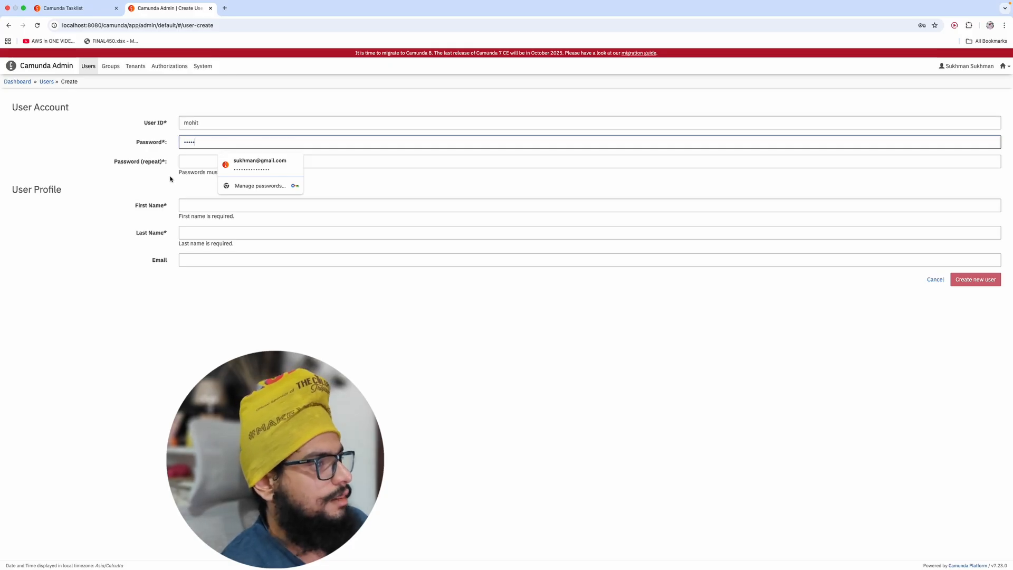
key(Tab)
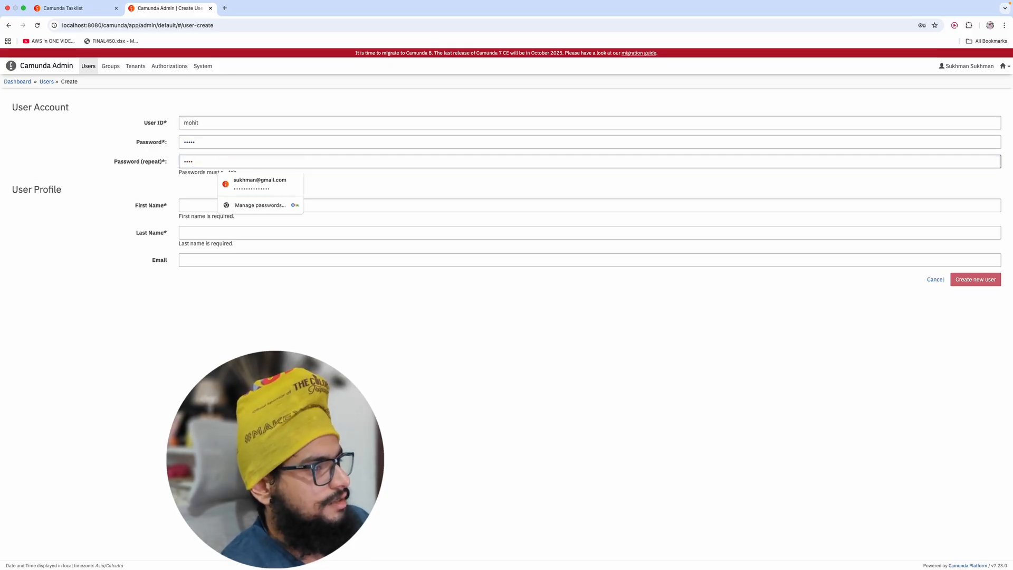
Step: Fill in the user's first name, last name and e-mail, then create the user
click(196, 198)
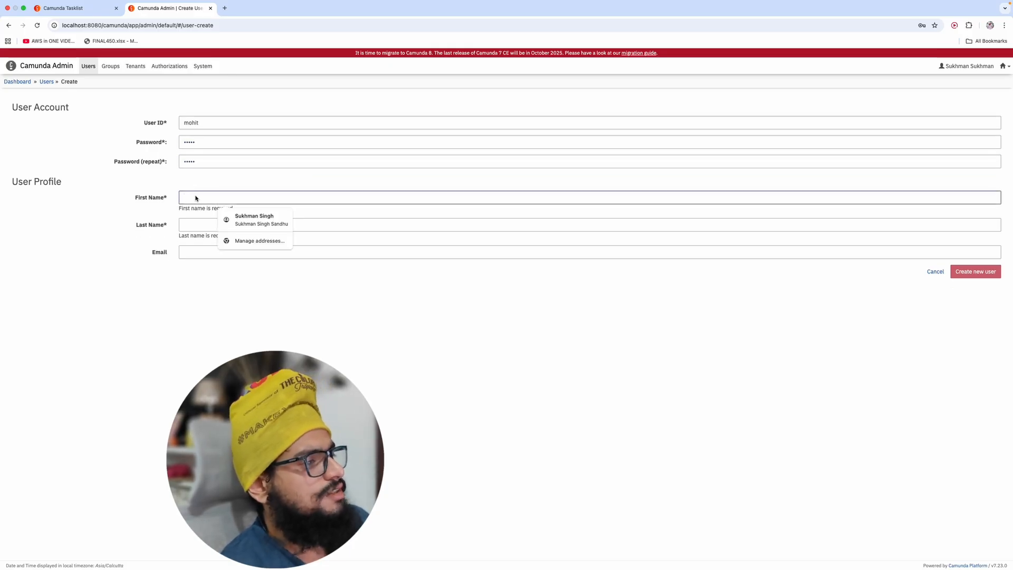
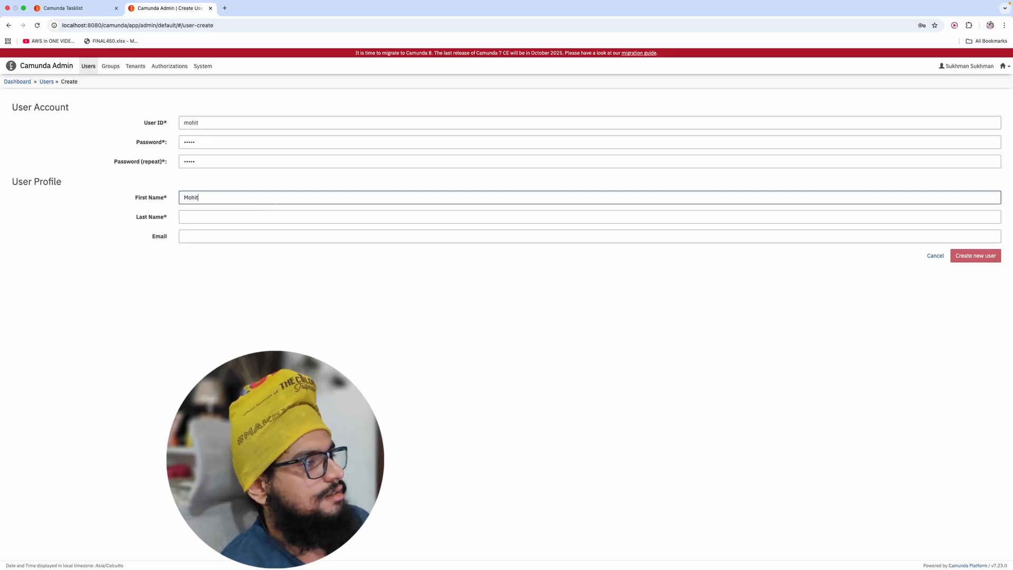
click(191, 217)
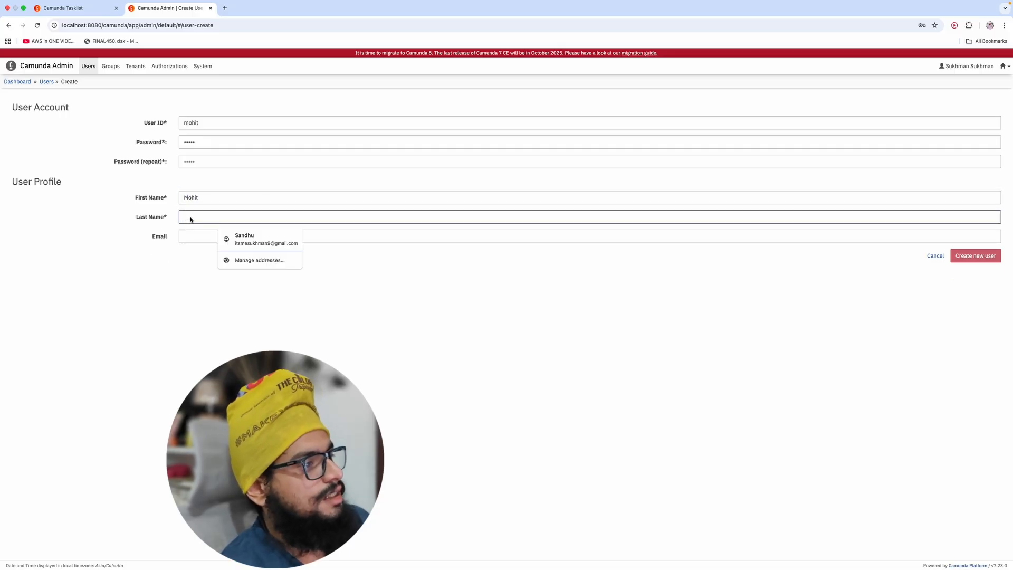
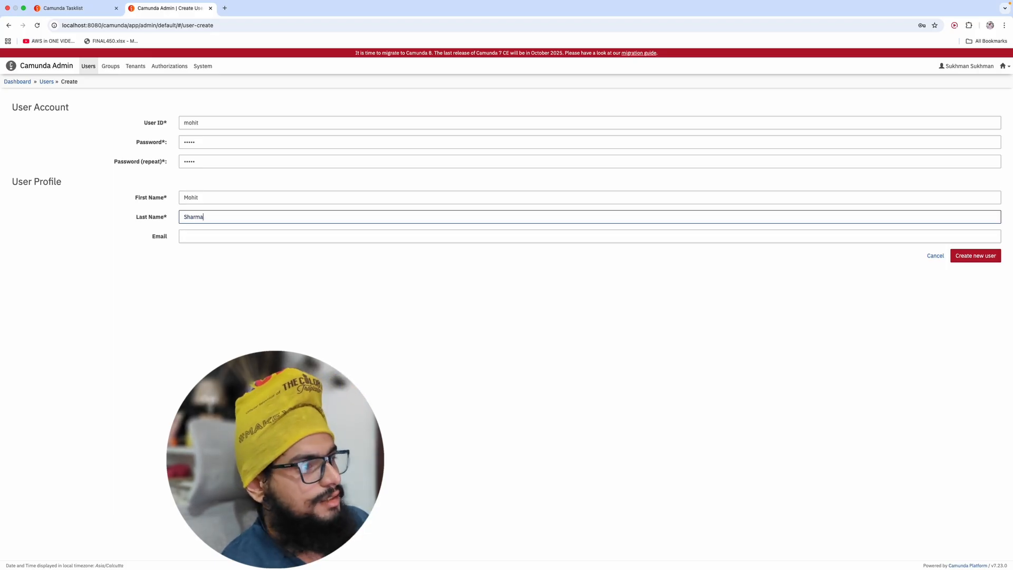
key(Tab)
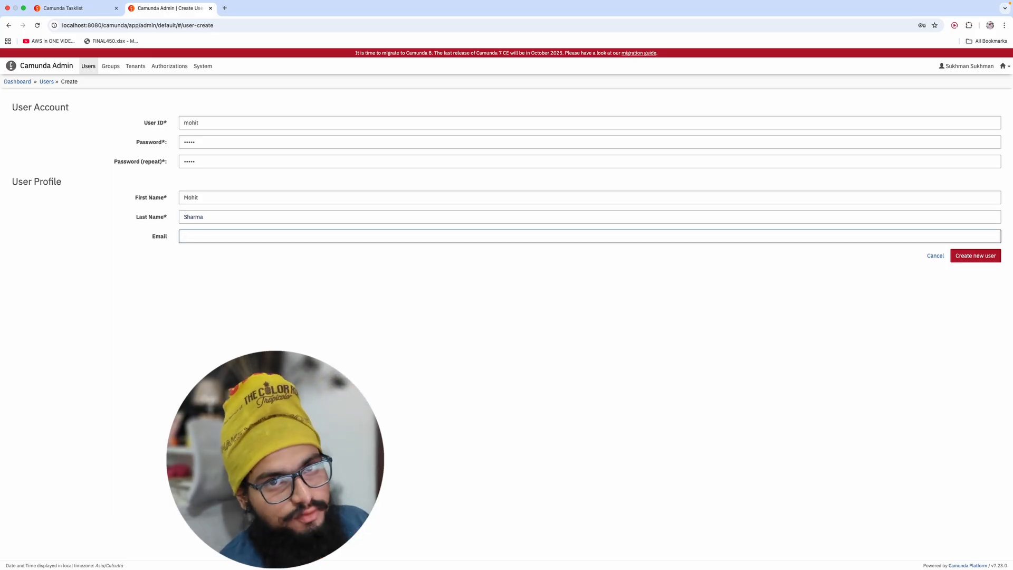
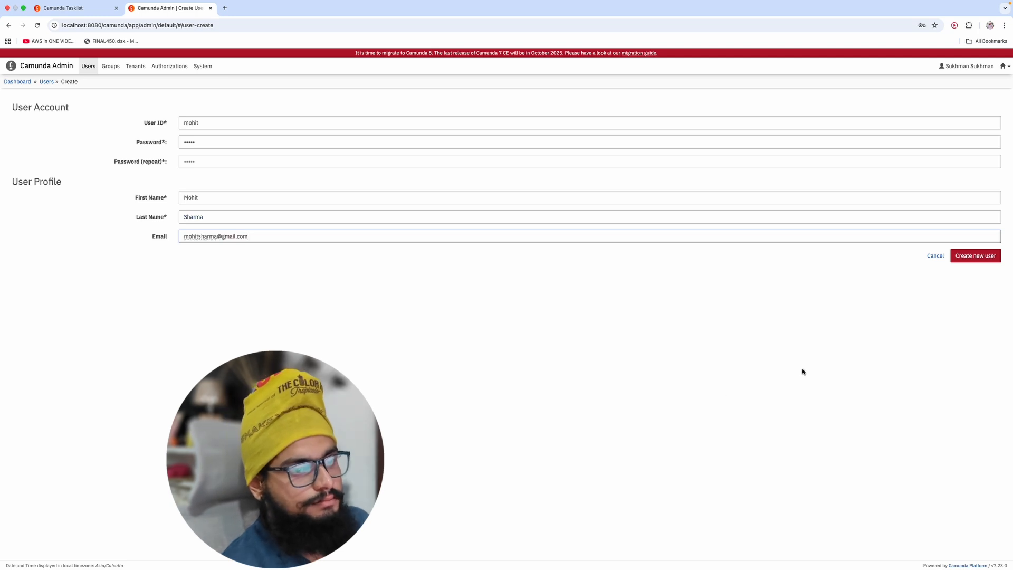
click(971, 257)
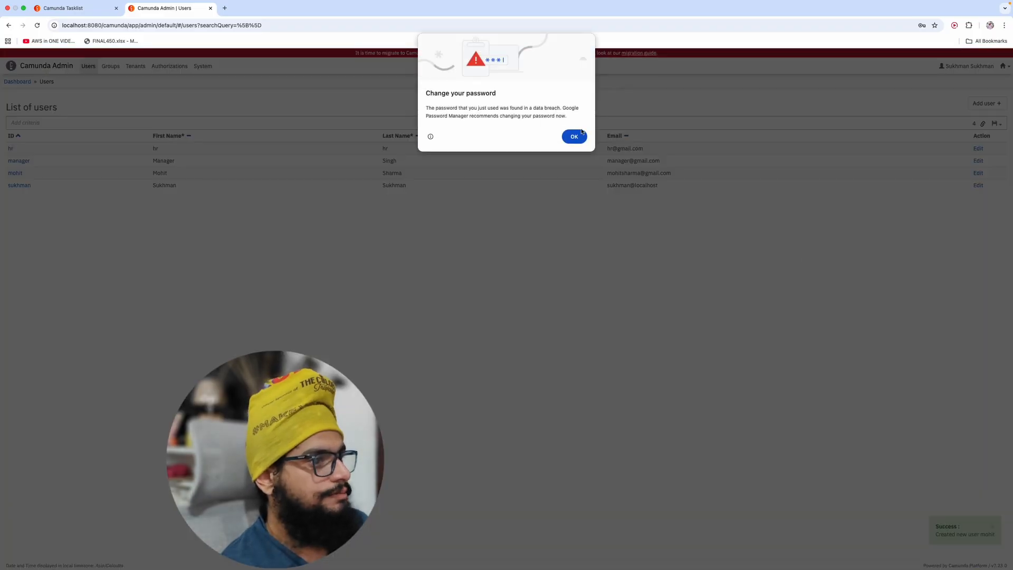
Step: Dismiss Chrome's breached-password warning and switch from Admin to Tasklist
click(581, 134)
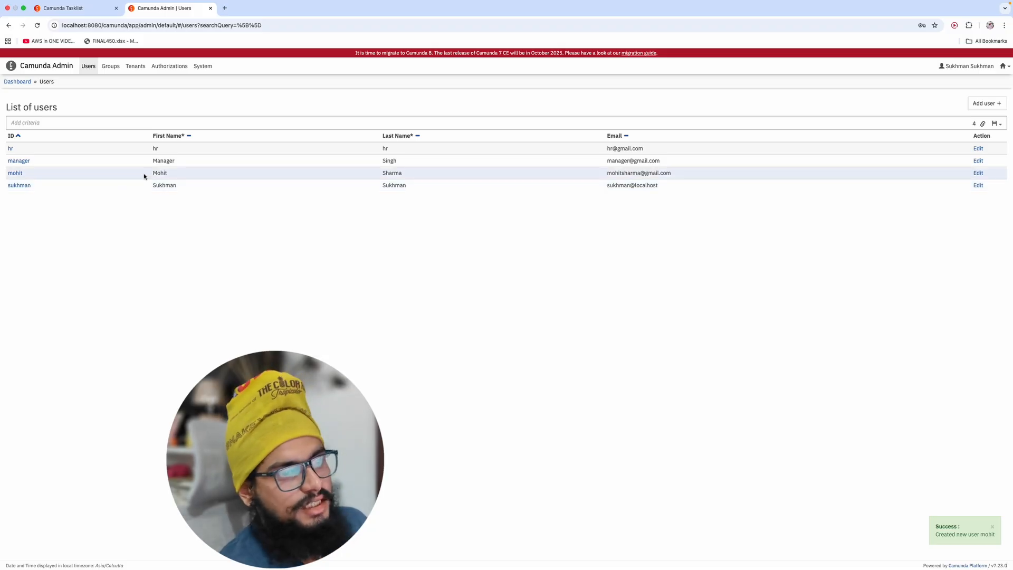
click(1006, 68)
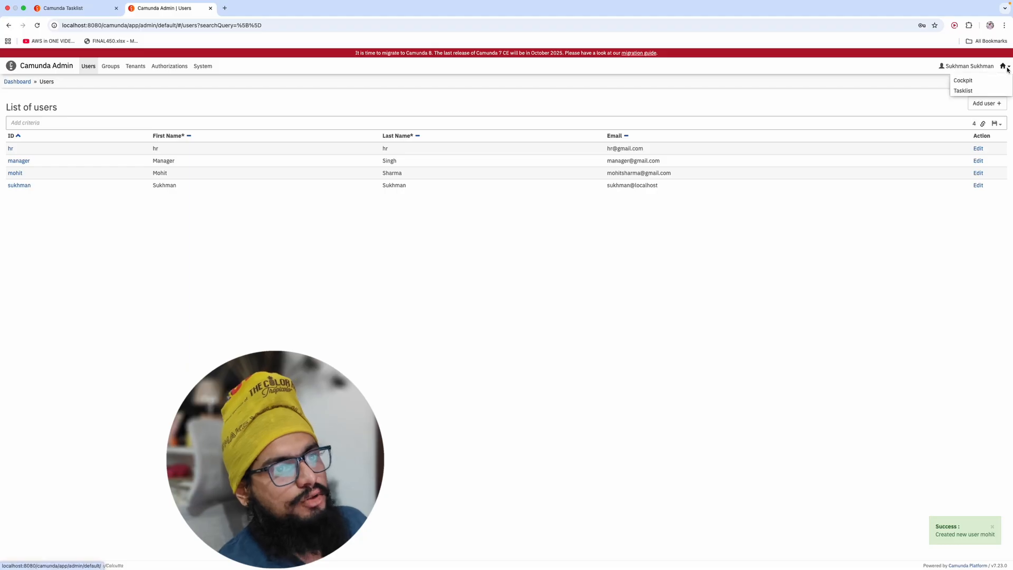
click(970, 91)
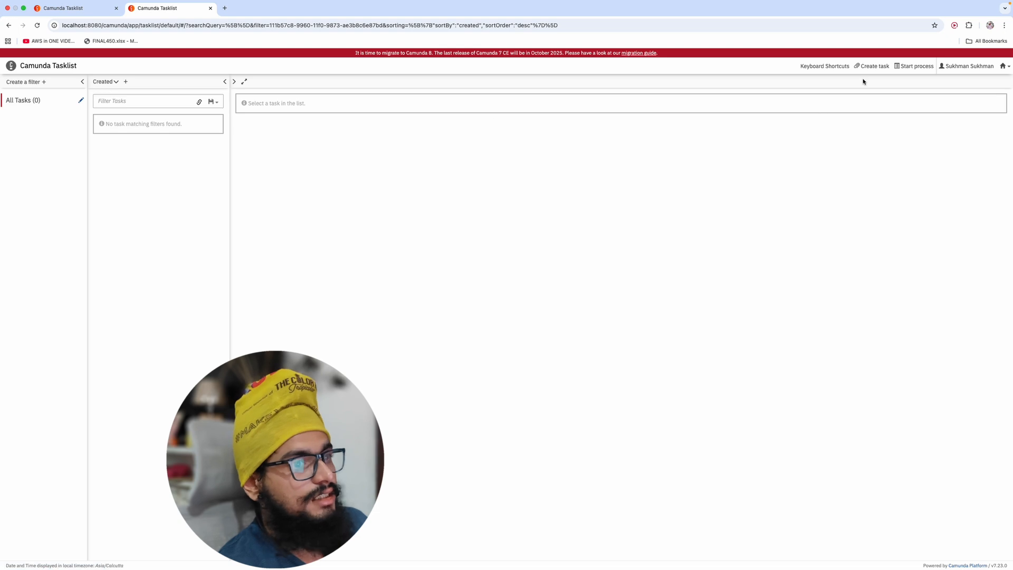
Step: Start a new instance of the user_task process from Tasklist
click(925, 66)
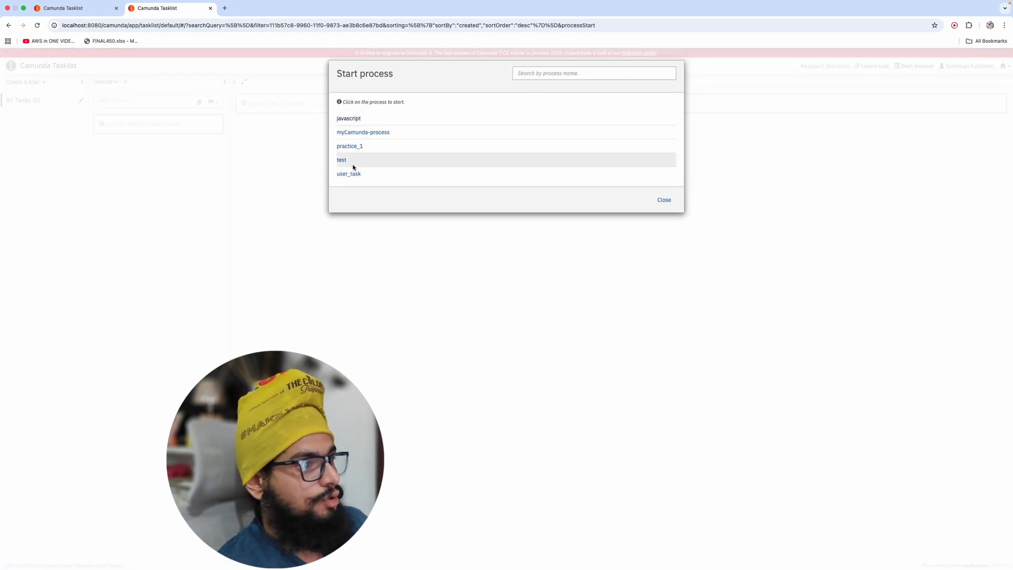
click(349, 176)
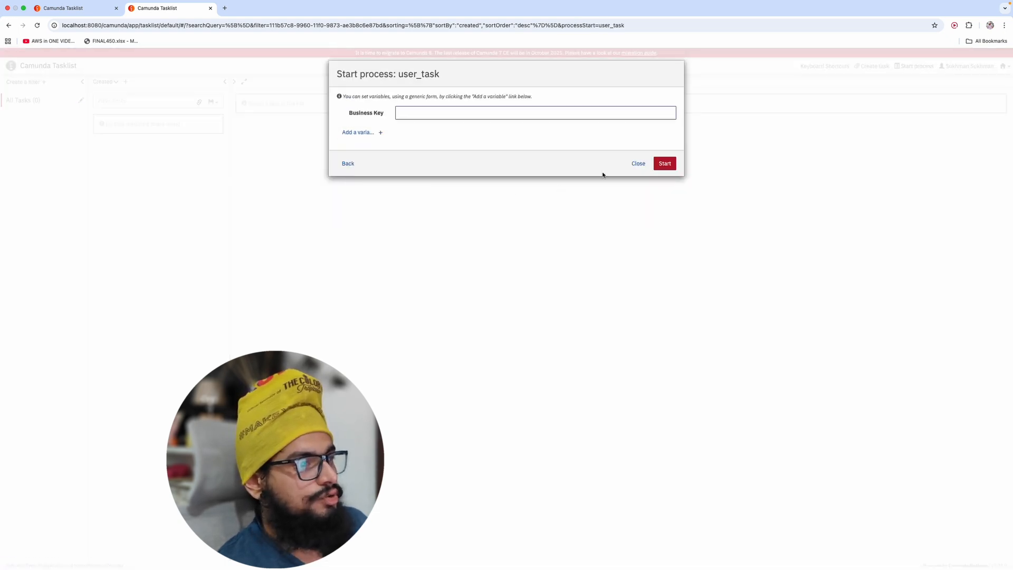
click(660, 163)
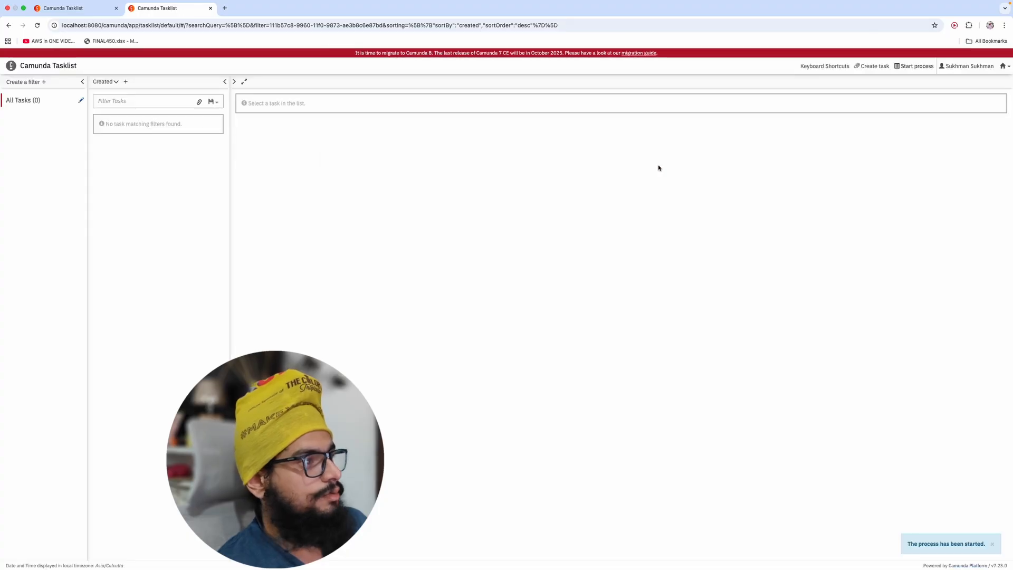
Step: Refresh the task list and open the newly created User Details task
click(34, 100)
click(132, 140)
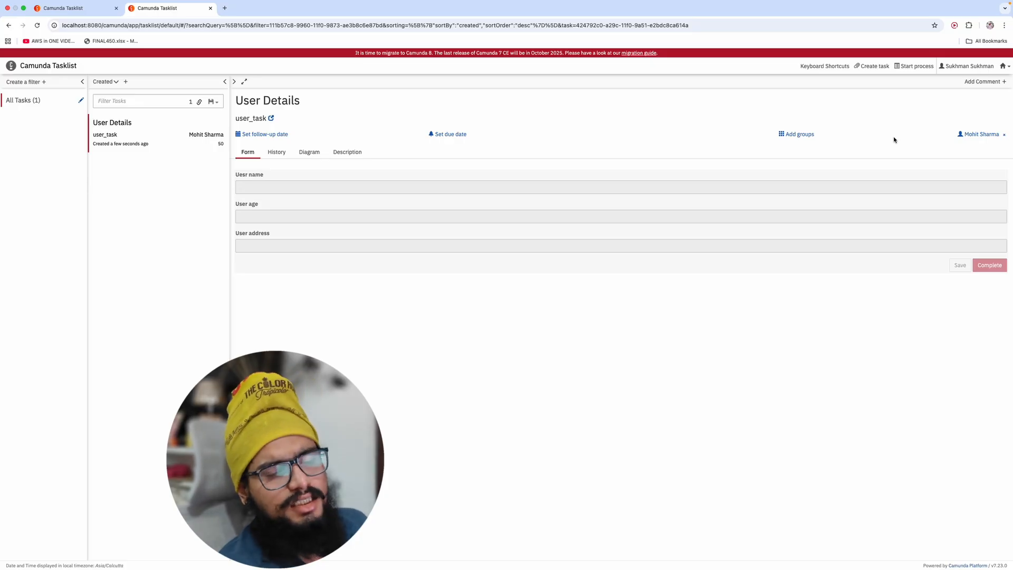
click(1008, 67)
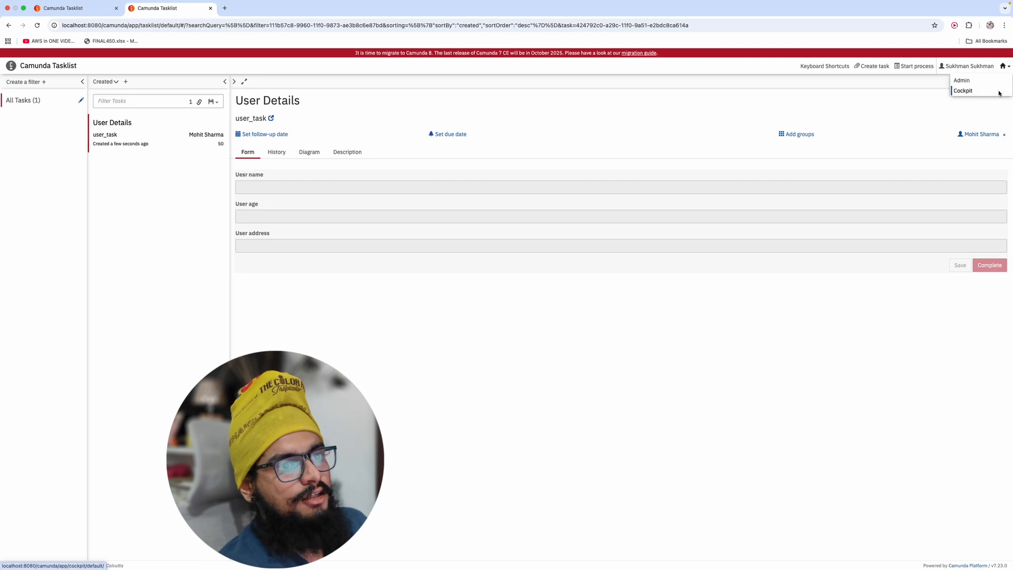
click(983, 65)
Step: Log out, sign in with the new user's username and password, and open their User Details task
click(963, 95)
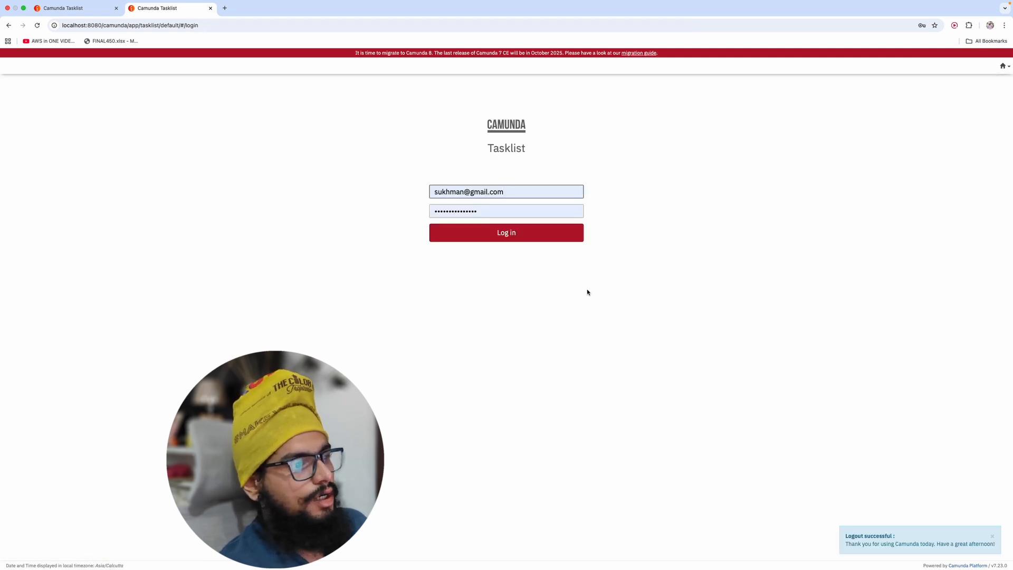
click(434, 195)
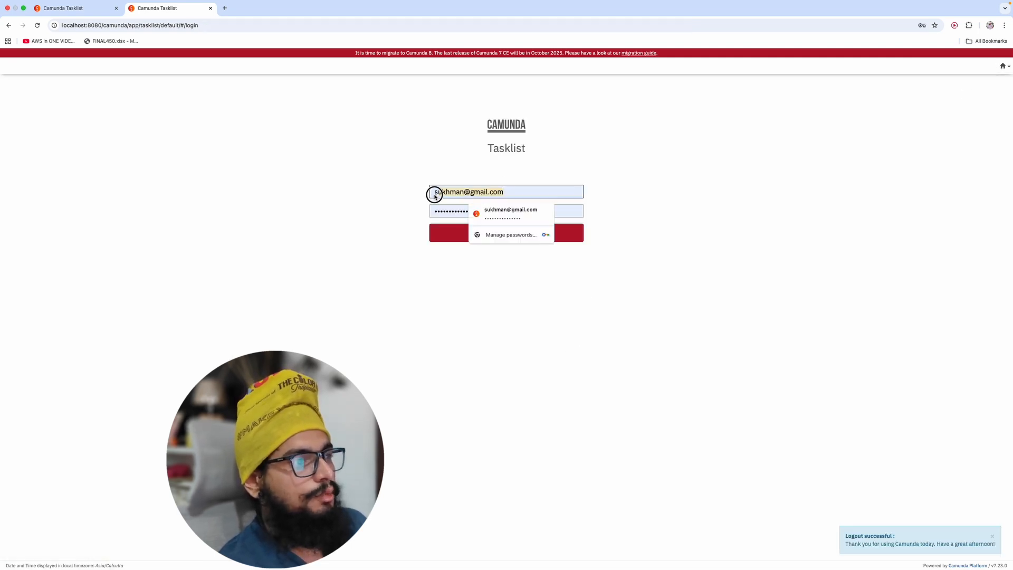
text(mohit)
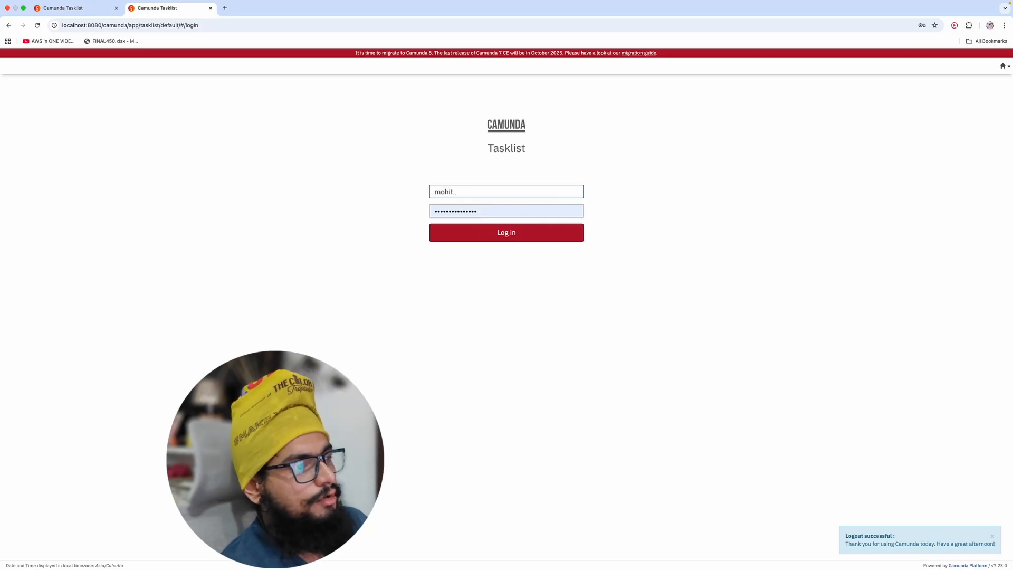
click(480, 211)
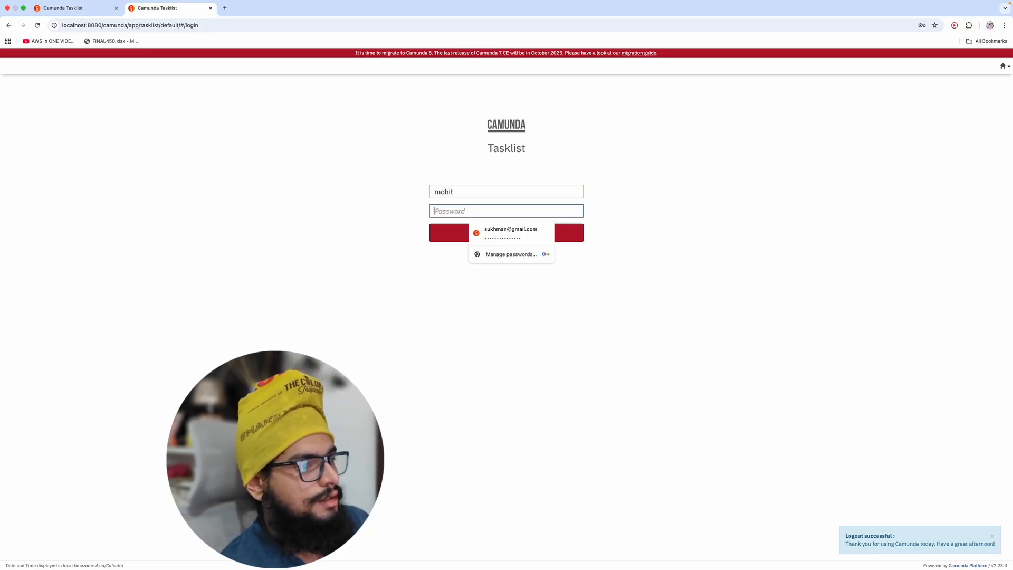
text(•••••)
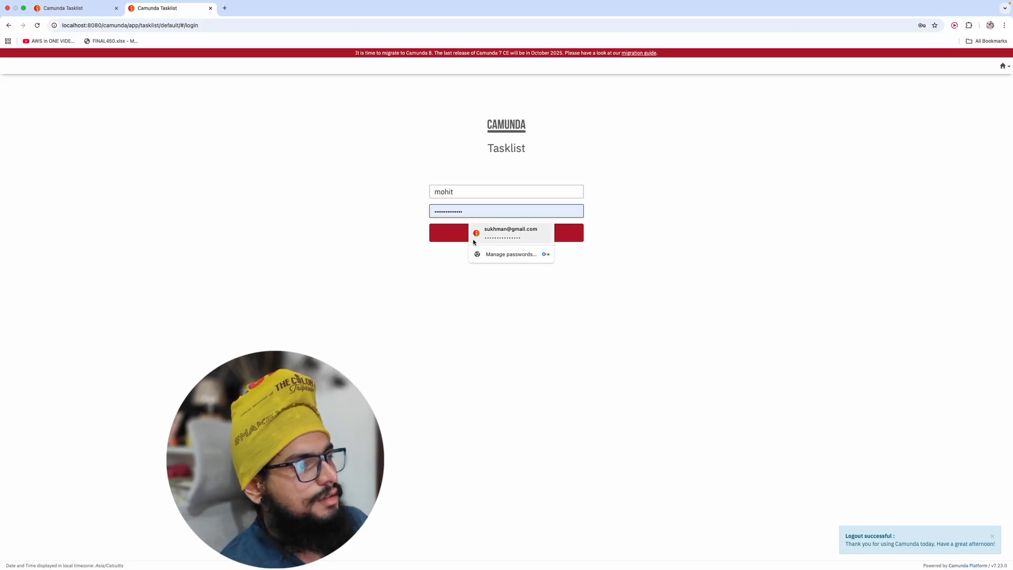
click(452, 235)
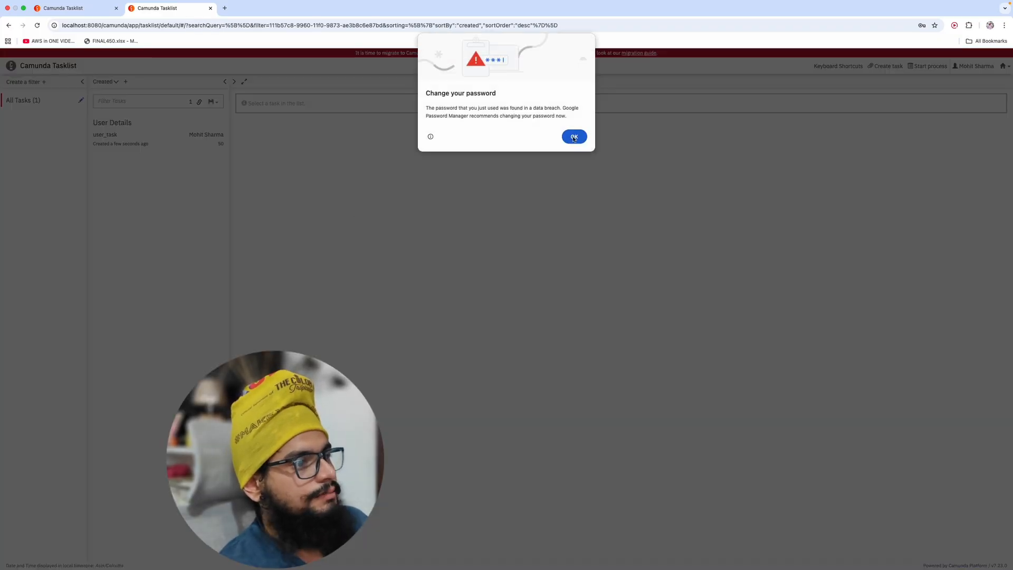
click(574, 137)
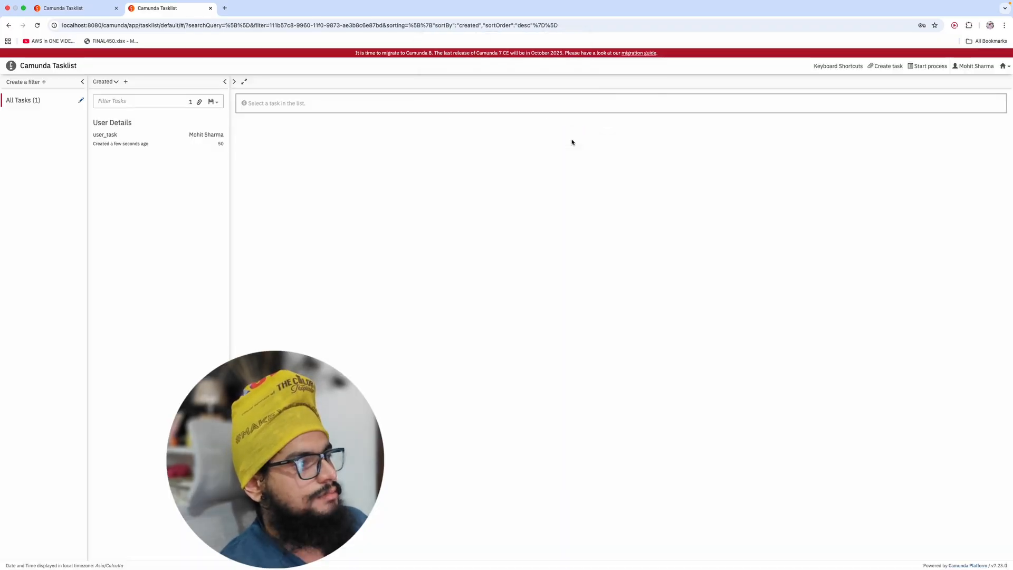
click(145, 139)
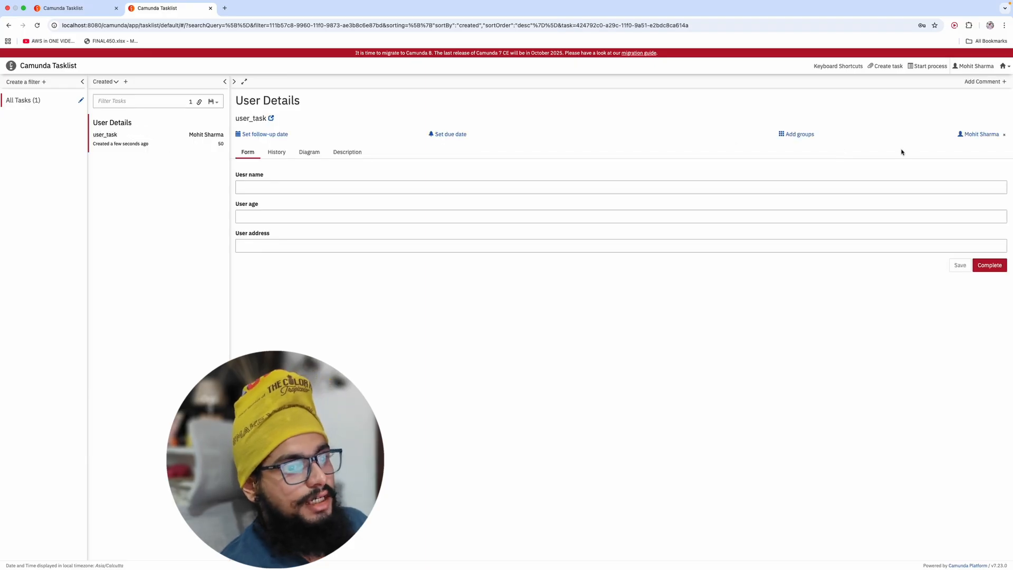
Step: Enter the user's full name, age 35 and address in the form, then complete the task
click(288, 188)
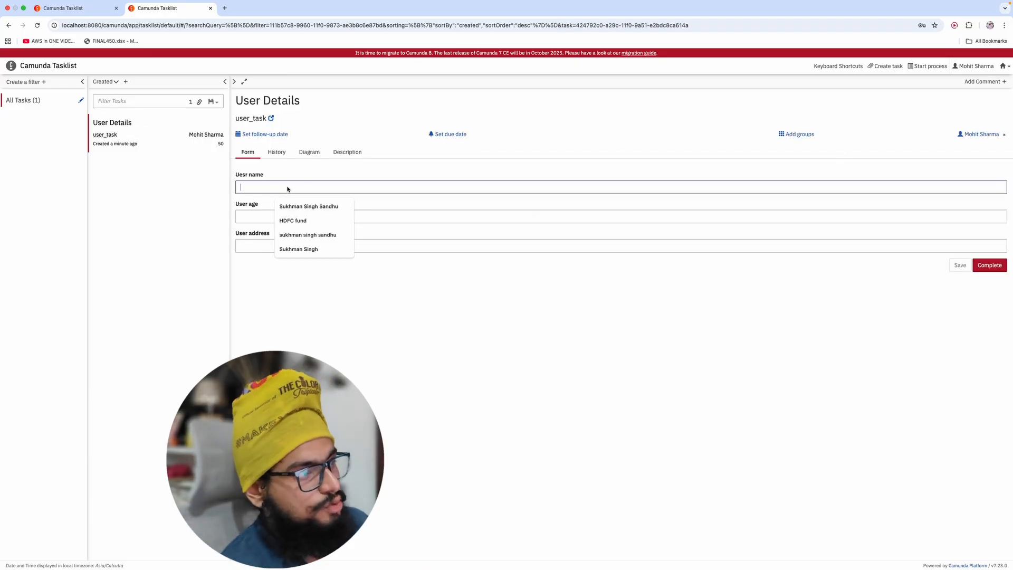
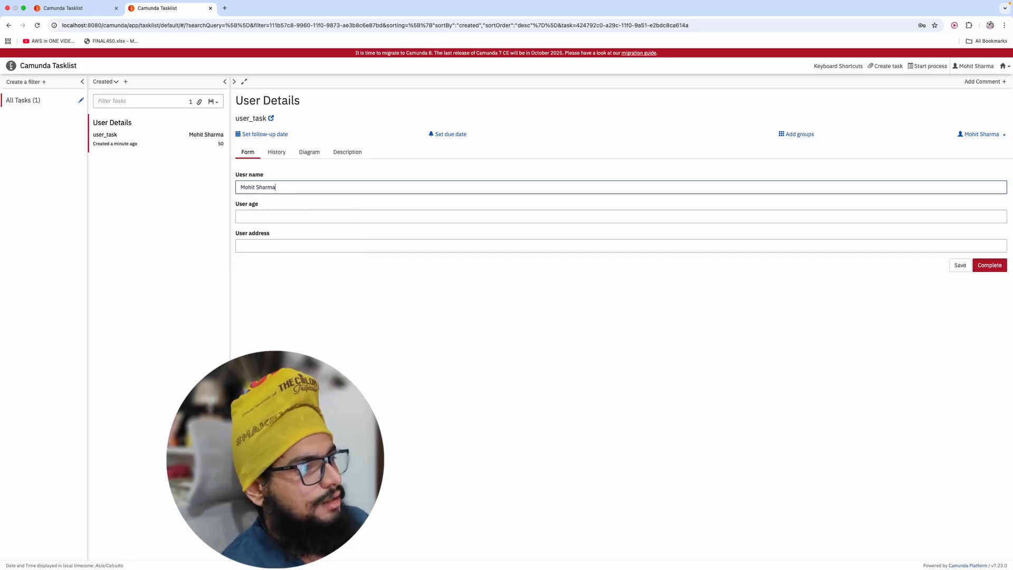
click(282, 217)
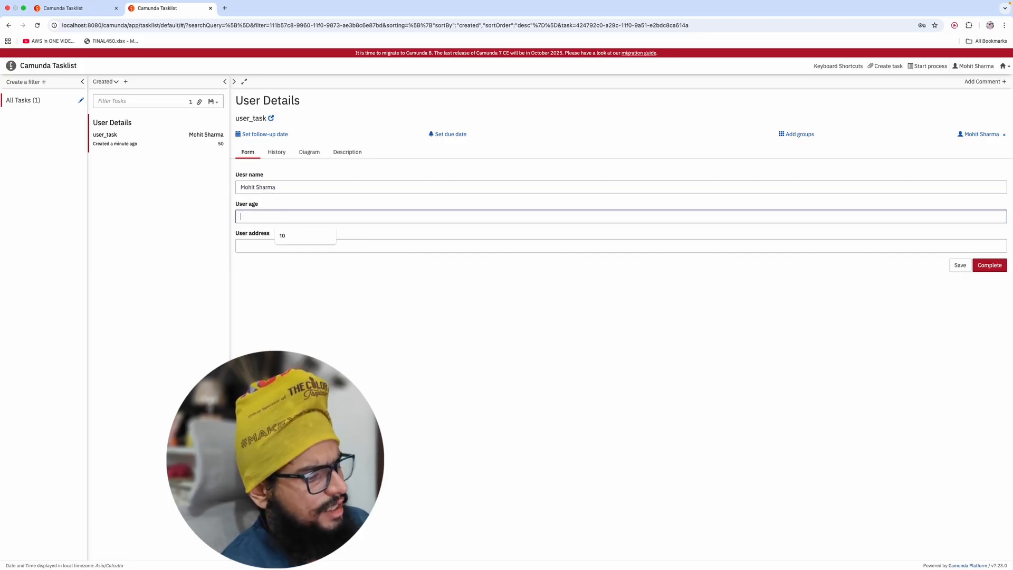
text(30)
text(5)
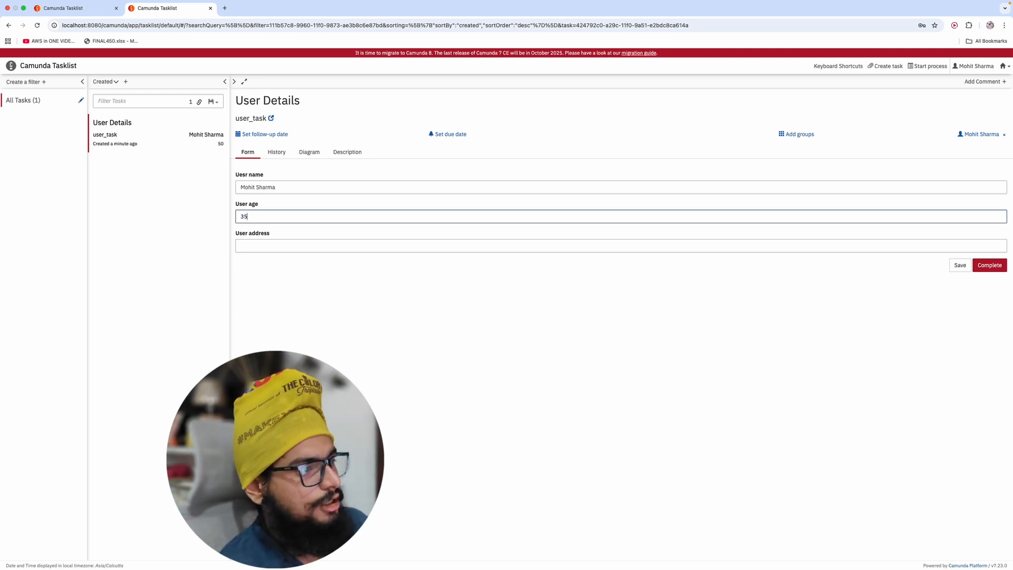
click(257, 246)
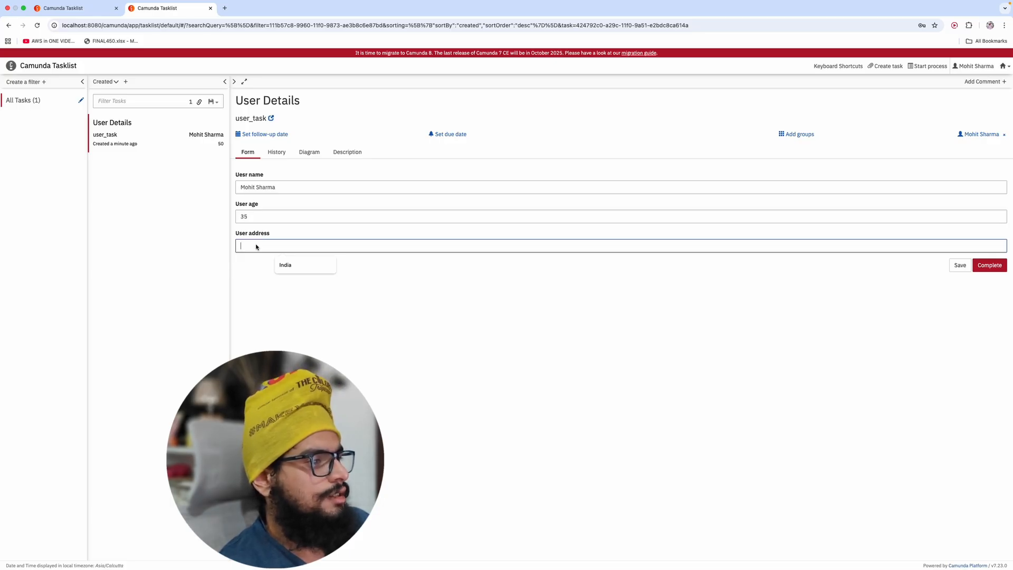
text(M)
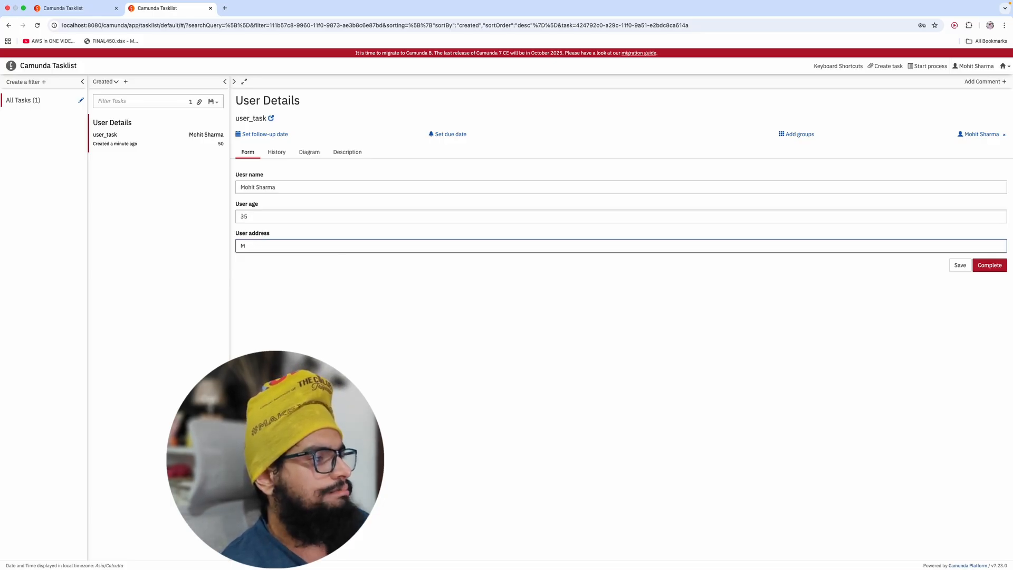
text(P, India)
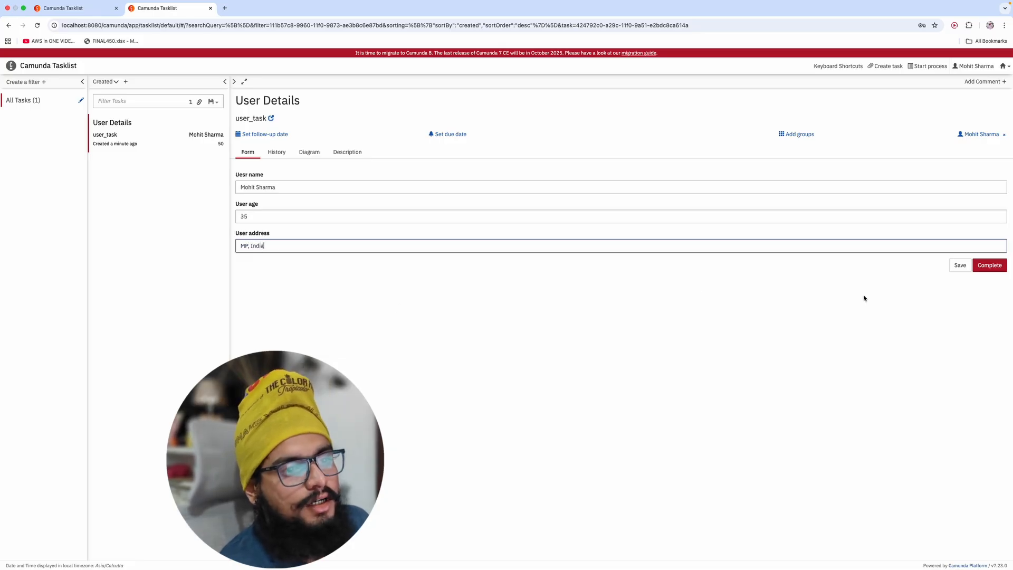
click(998, 268)
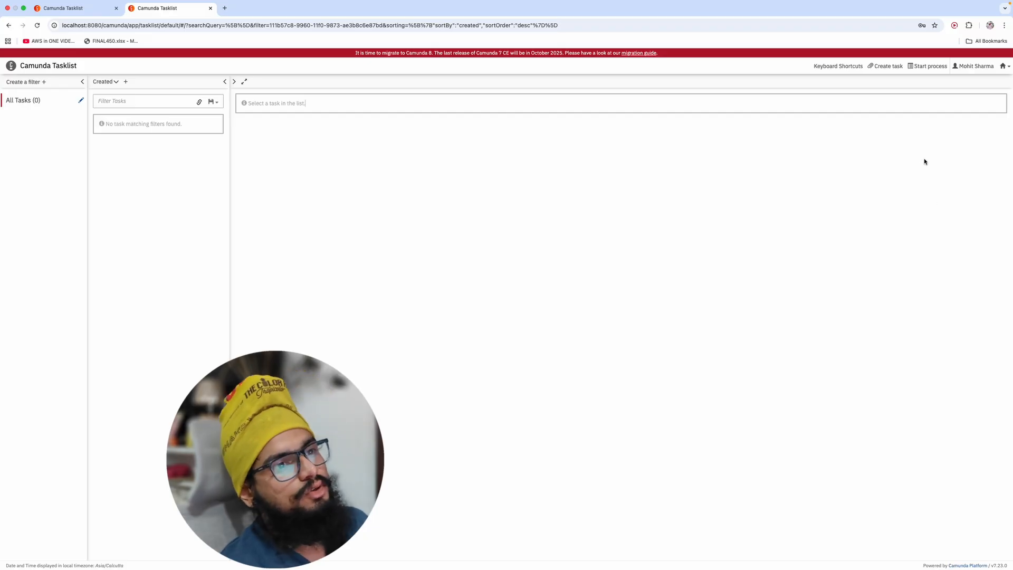
Step: Switch to Cockpit and open the user_task definition, confirming zero running instances
click(1003, 66)
click(971, 93)
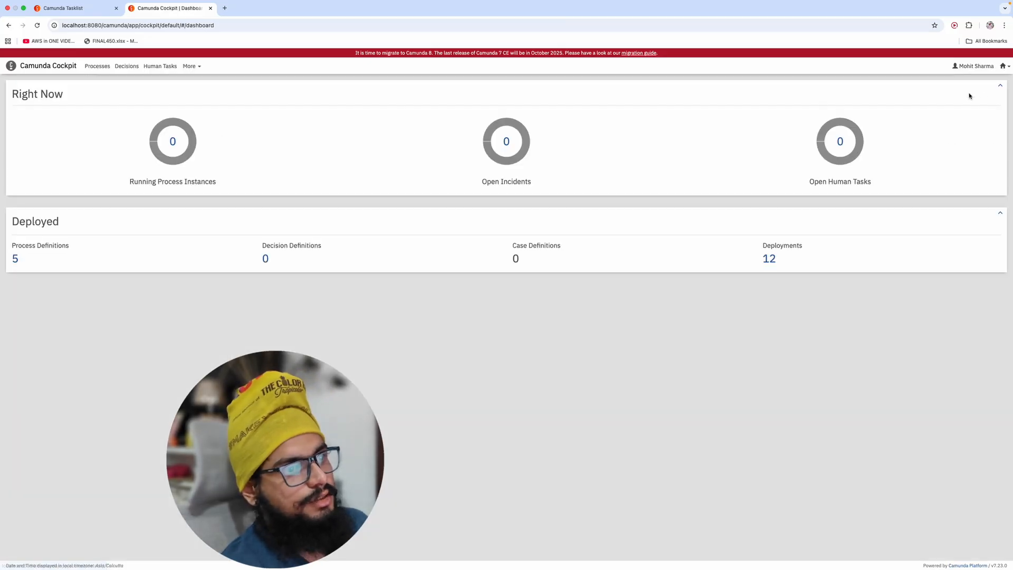
click(176, 148)
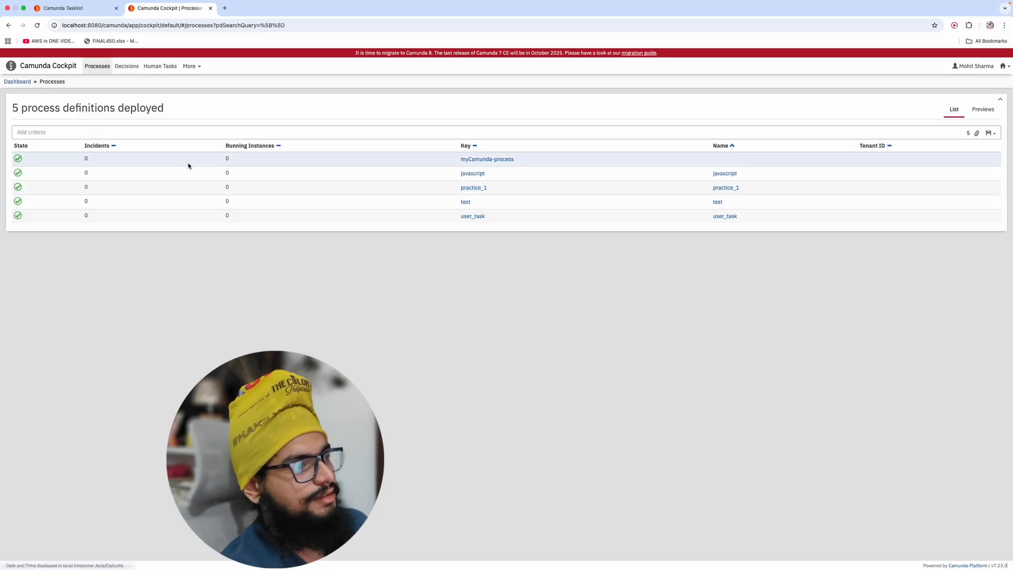
click(478, 216)
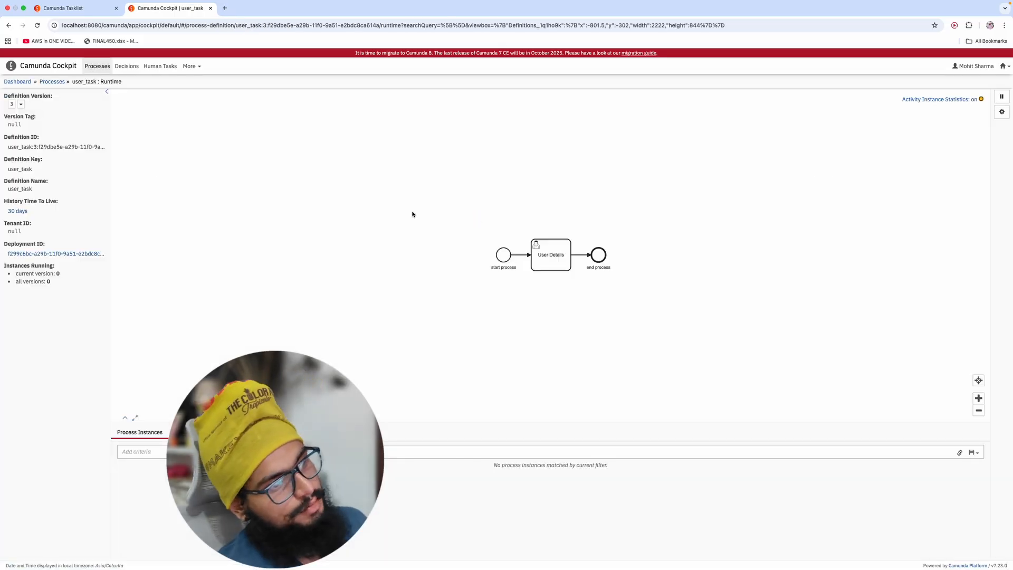